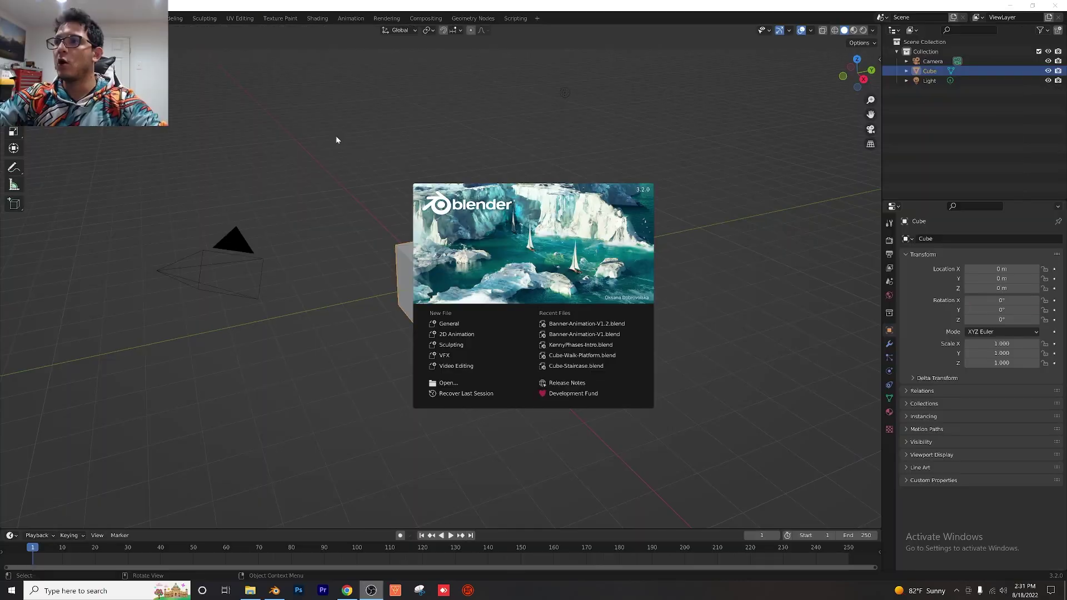
- Delete the default cube and the default light from the scene
left_click(336, 136)
key("x")
left_click(472, 257)
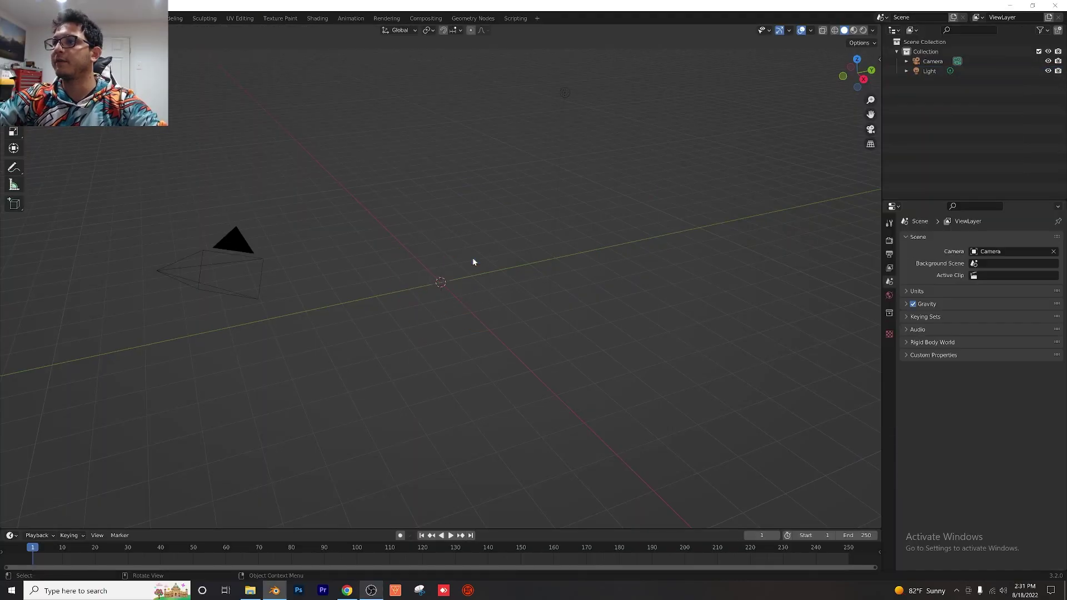
left_click(565, 91)
key("x")
left_click(568, 91)
- Set the render engine to Cycles and the render device to GPU Compute
left_click(889, 241)
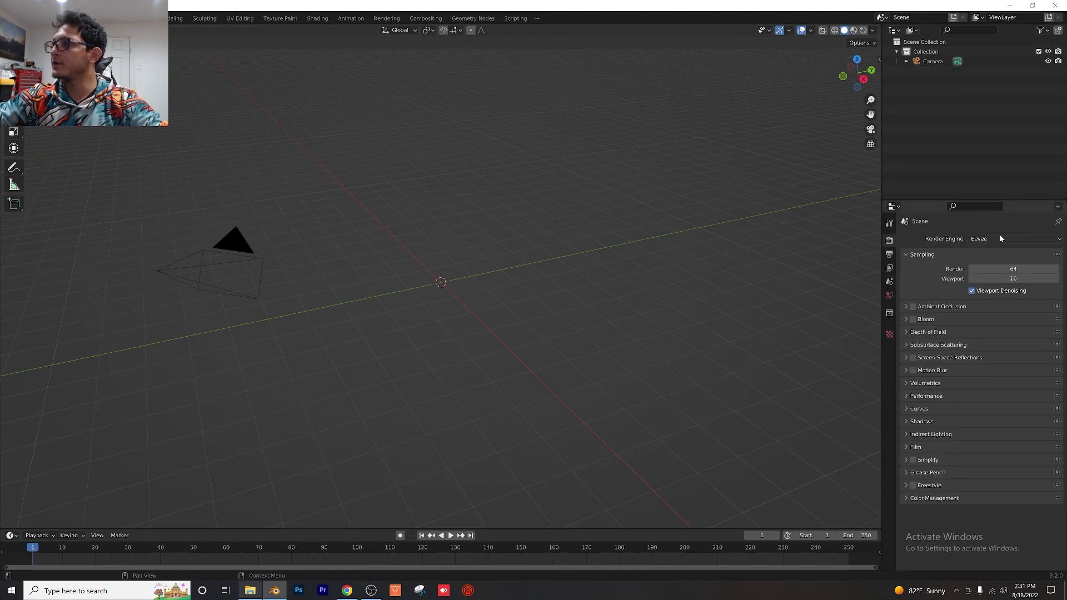
left_click(1015, 238)
left_click(1003, 271)
left_click(1004, 263)
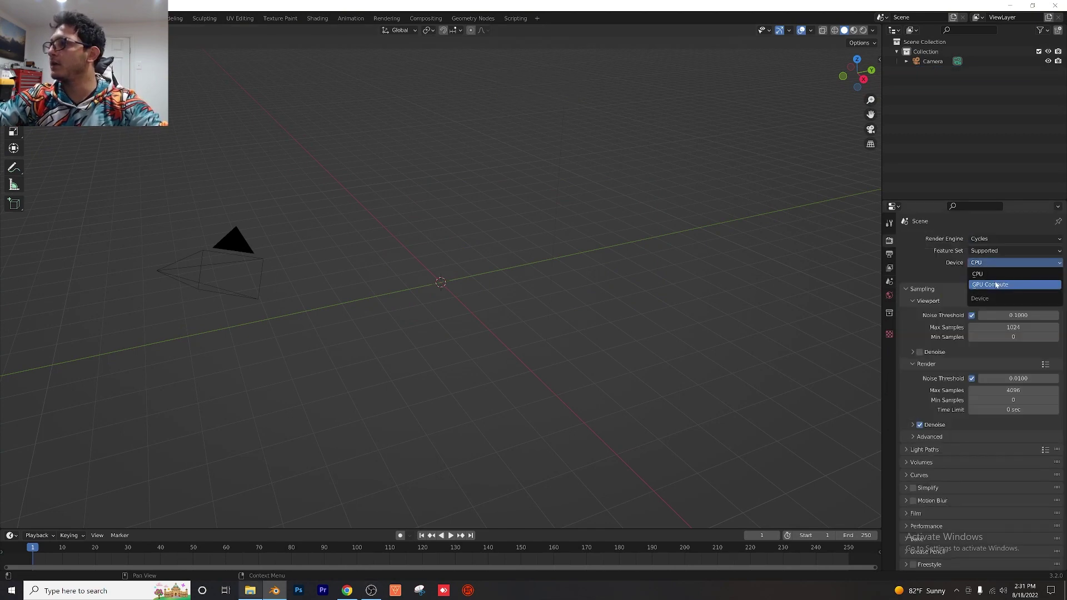
left_click(998, 283)
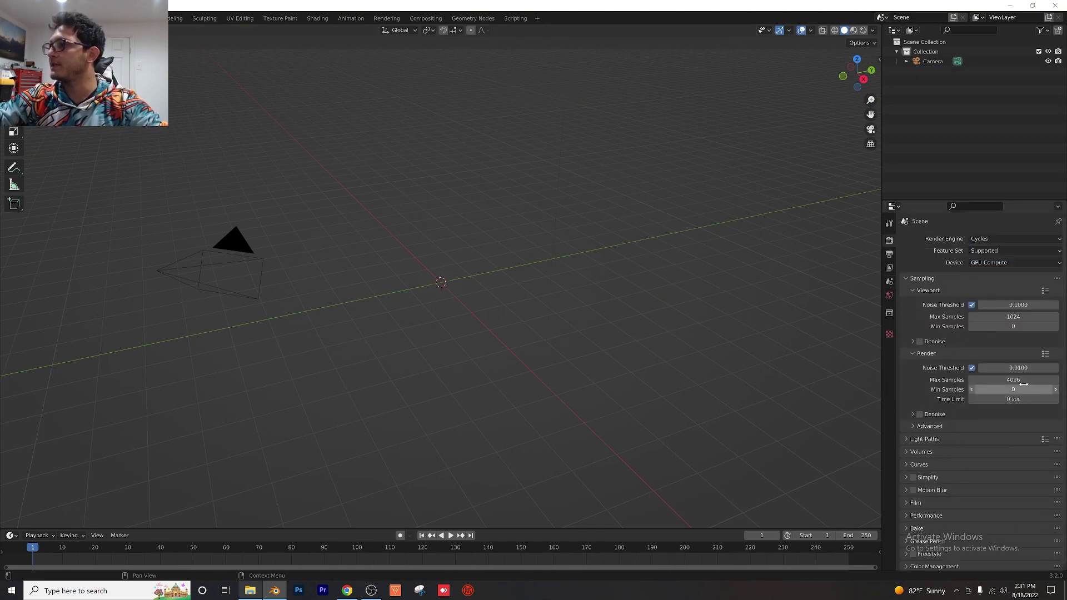
- Turn off render denoising and set the render's maximum samples to 128
left_click(1006, 379)
type("128")
key("Return")
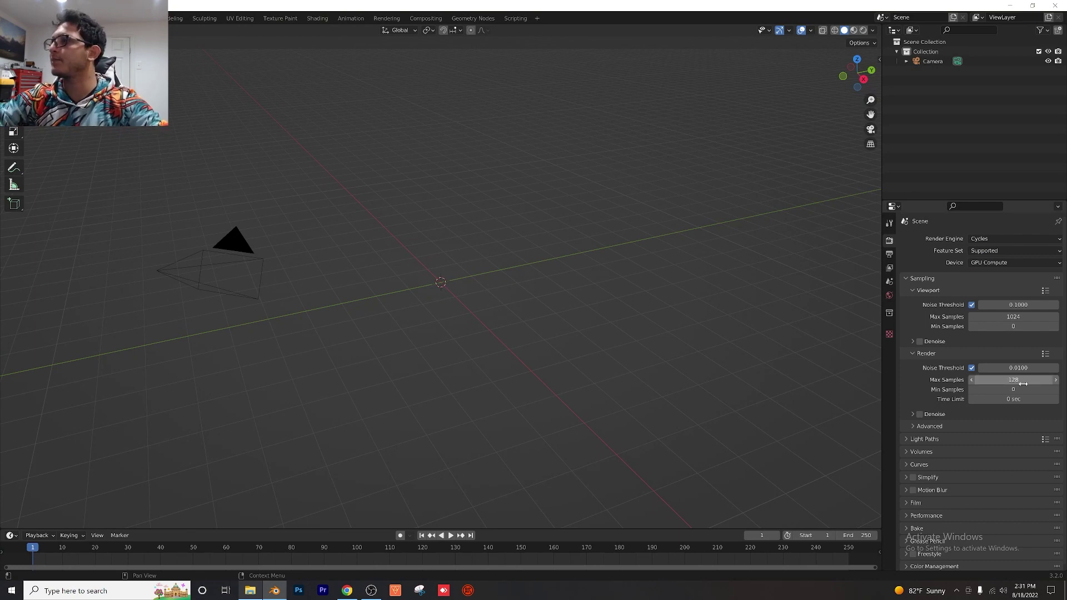
- Enable the Denoising Data pass for the view layer and turn on node use in the Compositing workspace
left_click(890, 268)
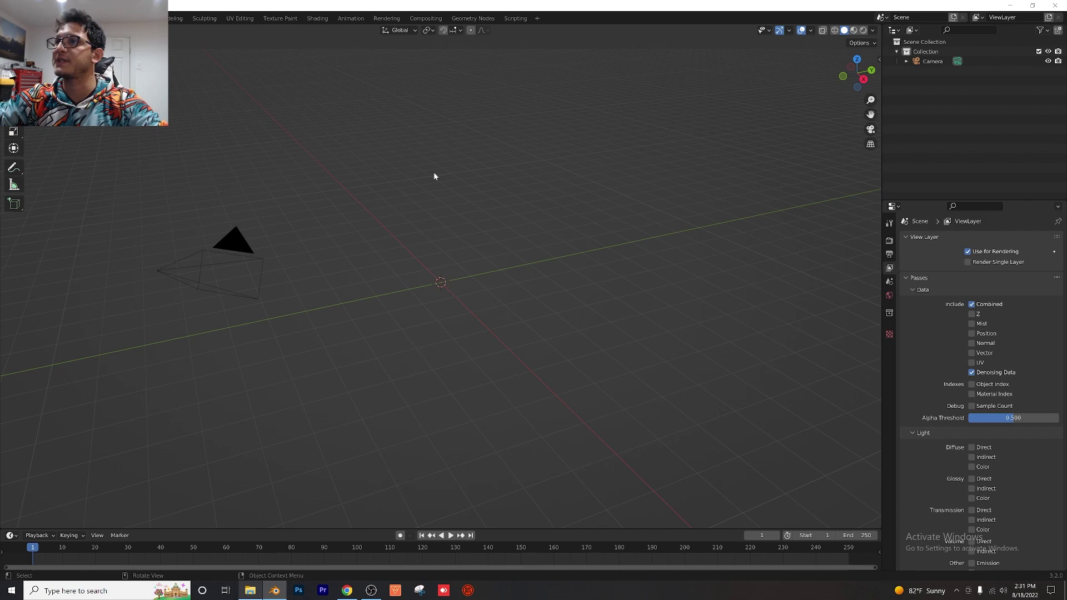
left_click(426, 19)
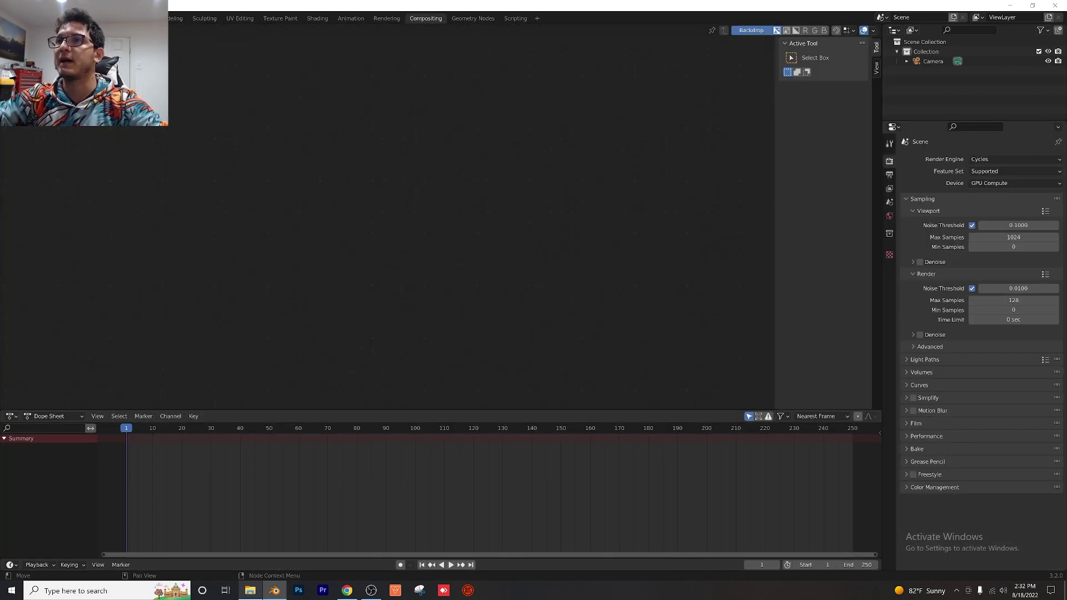
left_click(125, 31)
- Insert a Denoise node between Render Layers and Composite, and link Denoising Normal and Denoising Albedo to its matching inputs
left_click_drag(336, 101, 209, 140)
middle_click_drag(405, 123, 438, 122)
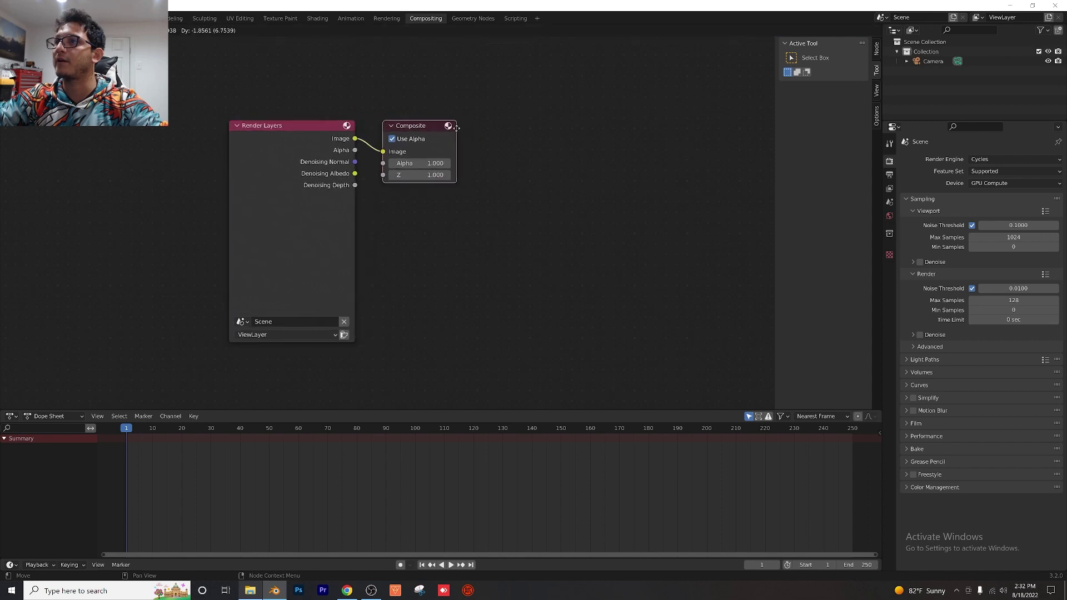
left_click_drag(437, 123, 567, 167)
left_click(86, 44)
type("den")
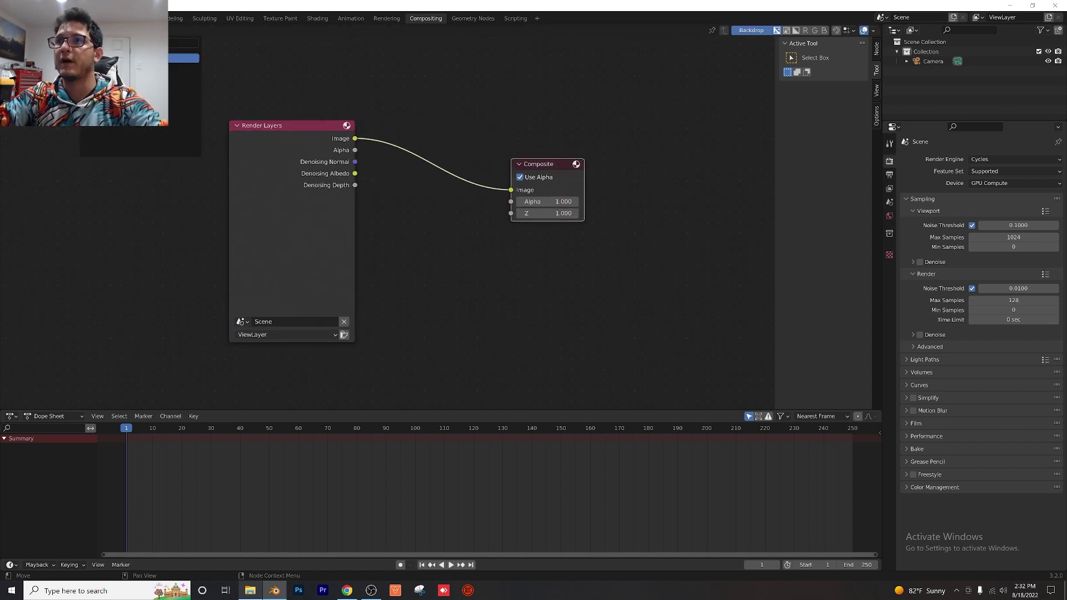
left_click(142, 57)
left_click(470, 154)
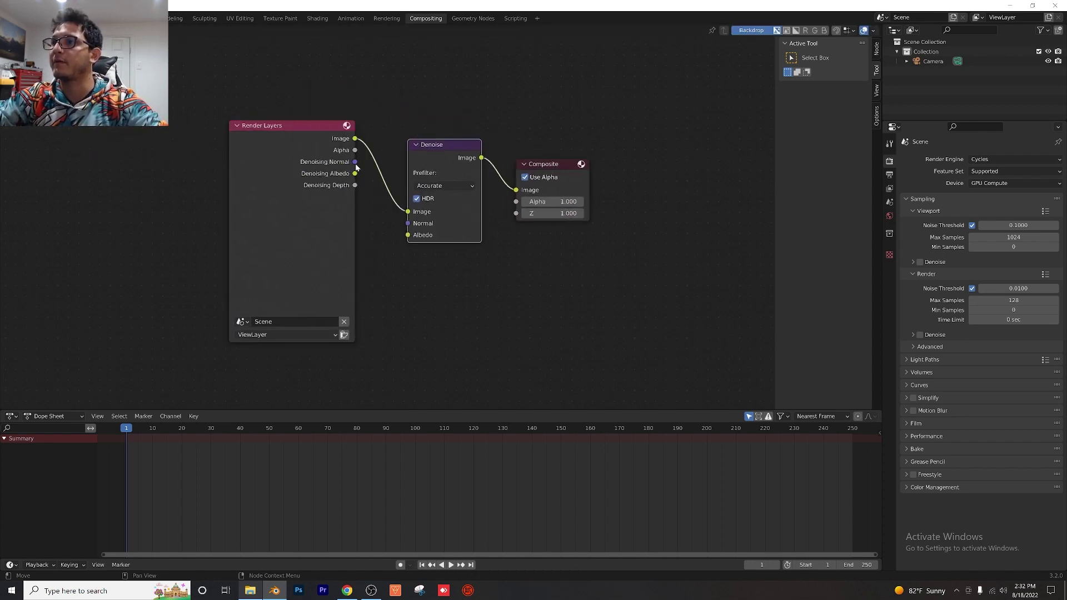
left_click_drag(356, 162, 415, 210)
left_click_drag(356, 174, 408, 236)
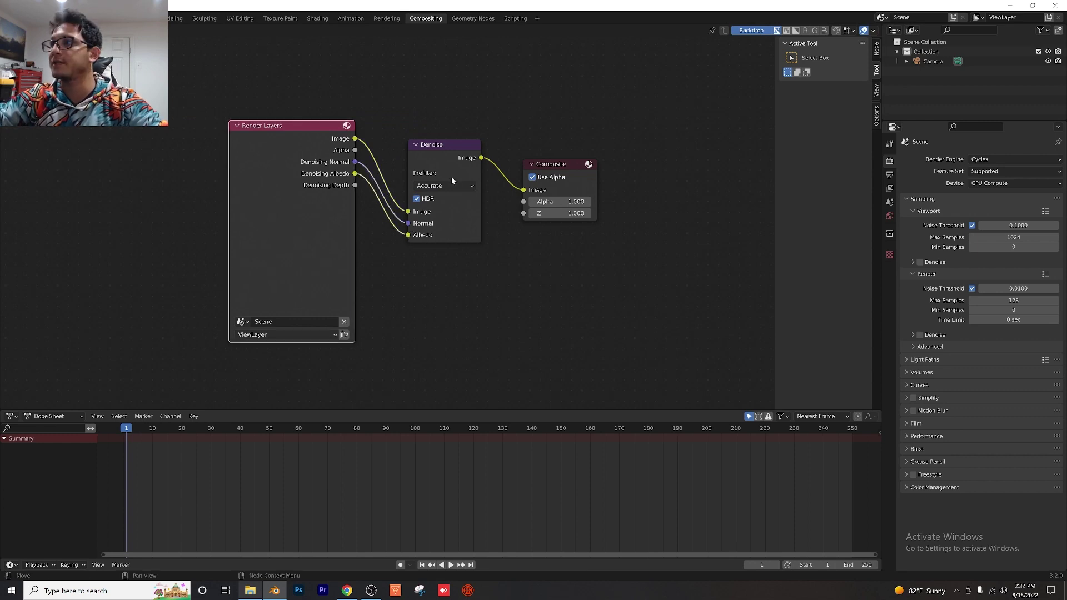
- Show the output settings and open the render resolution's X value for editing
left_click(890, 189)
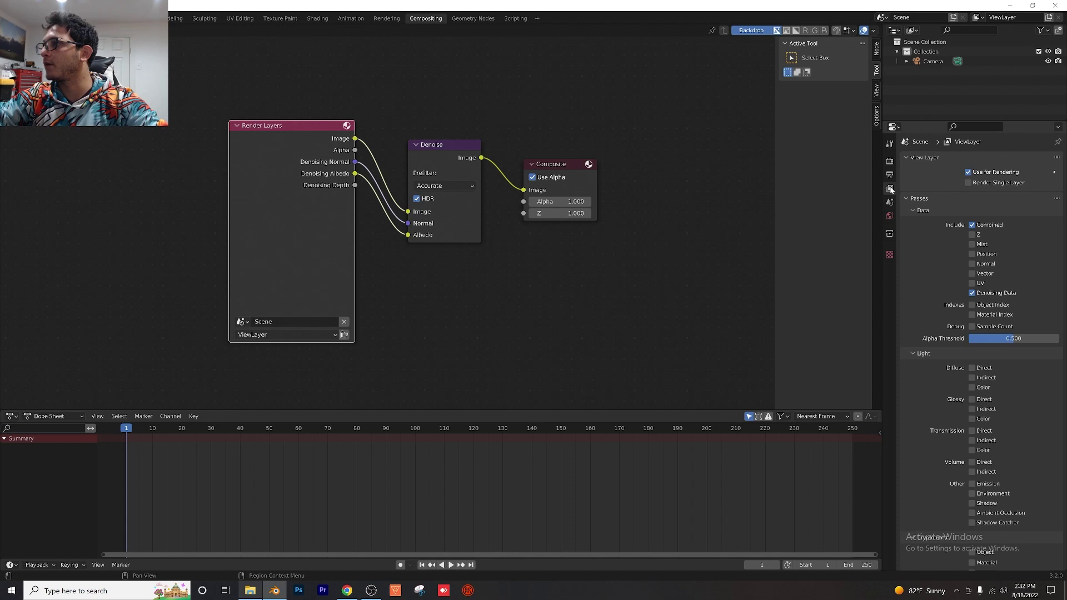
left_click(890, 176)
left_click(1018, 173)
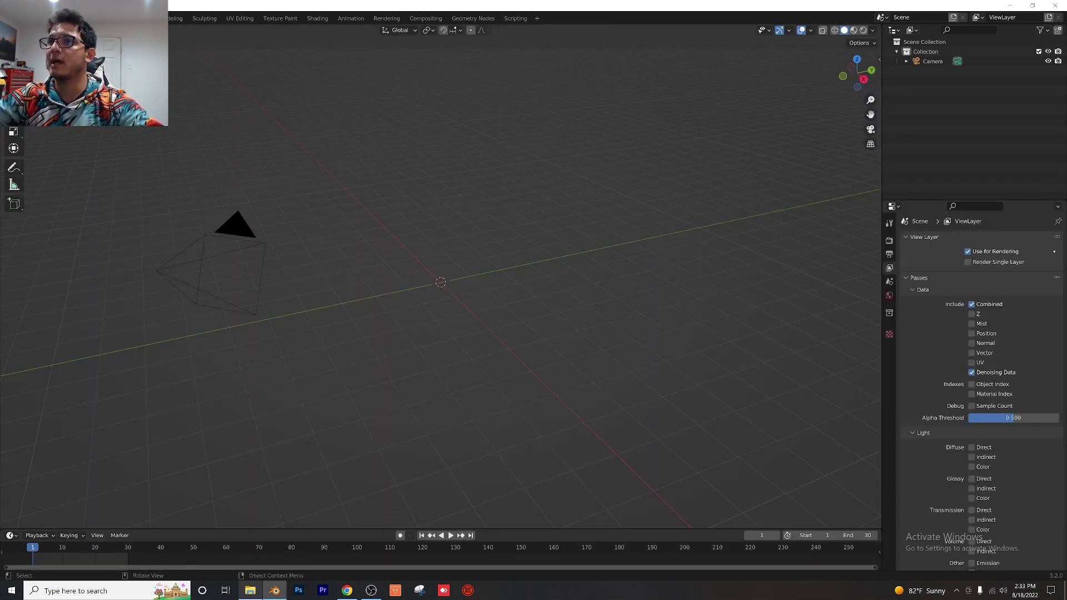
- Add a plane at the scene centre and scale it up by 20
left_click(128, 30)
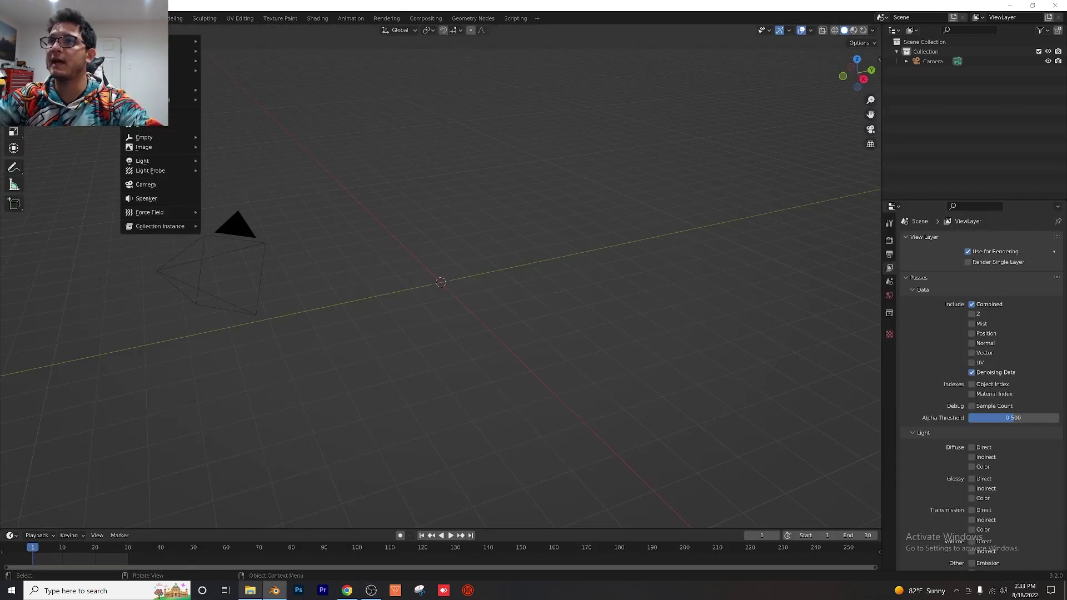
mouse_move(184, 41)
left_click(242, 44)
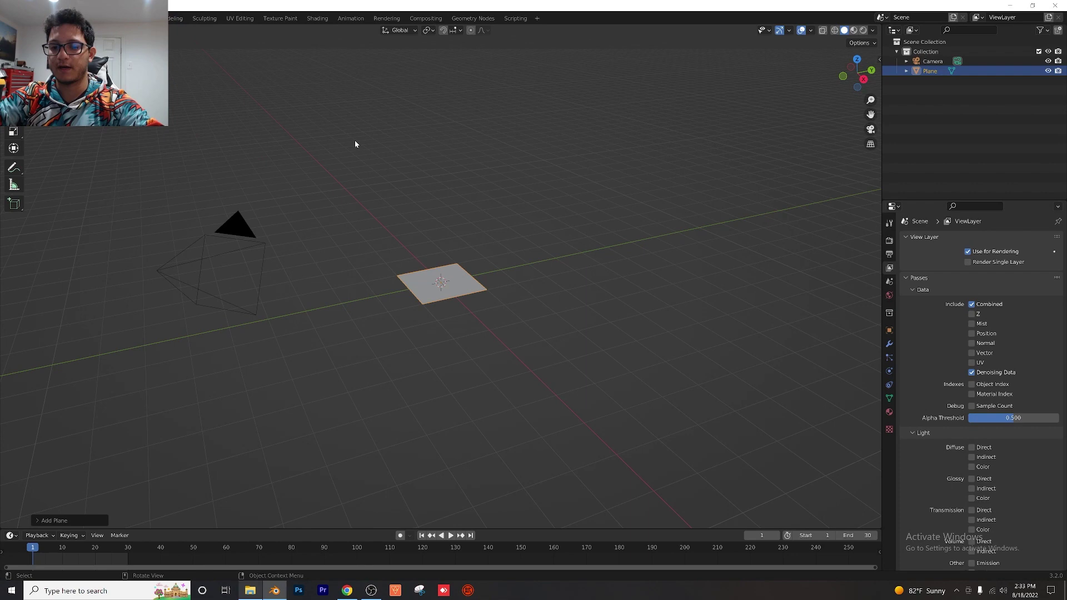
type("s20")
key("Return")
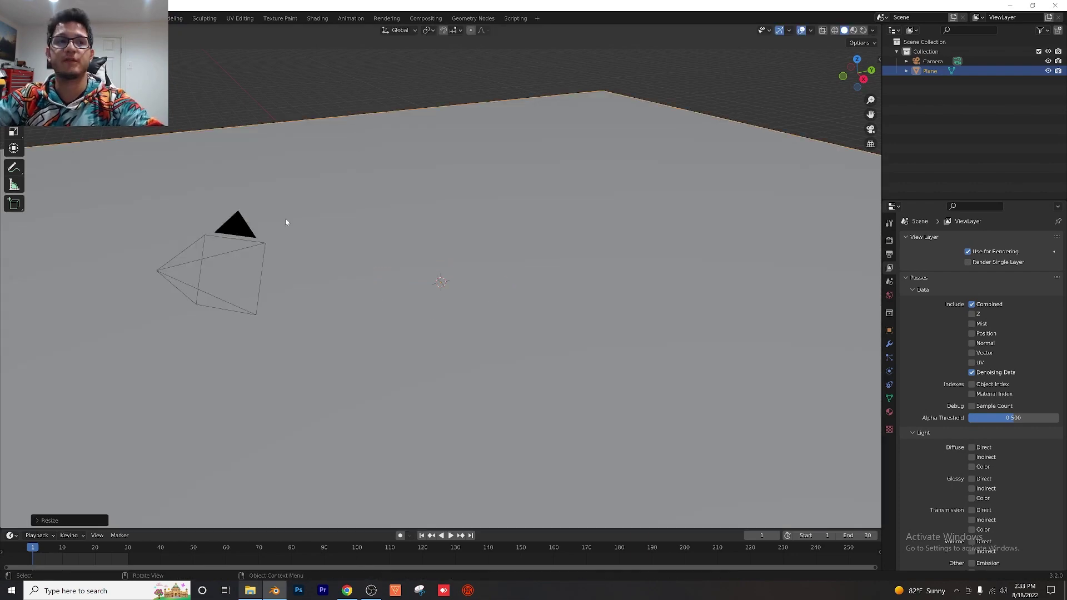
- Create a new material on the plane with Metallic and Roughness both at 1.000
scroll(286, 223, "down", 7)
middle_click_drag(438, 291, 465, 304)
left_click(892, 413)
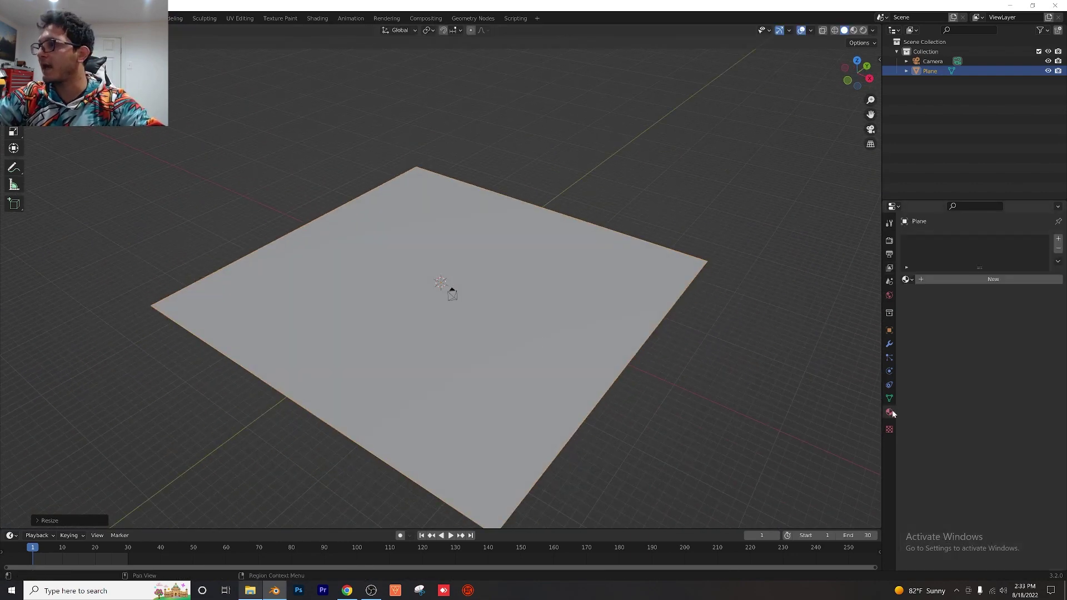
left_click(968, 279)
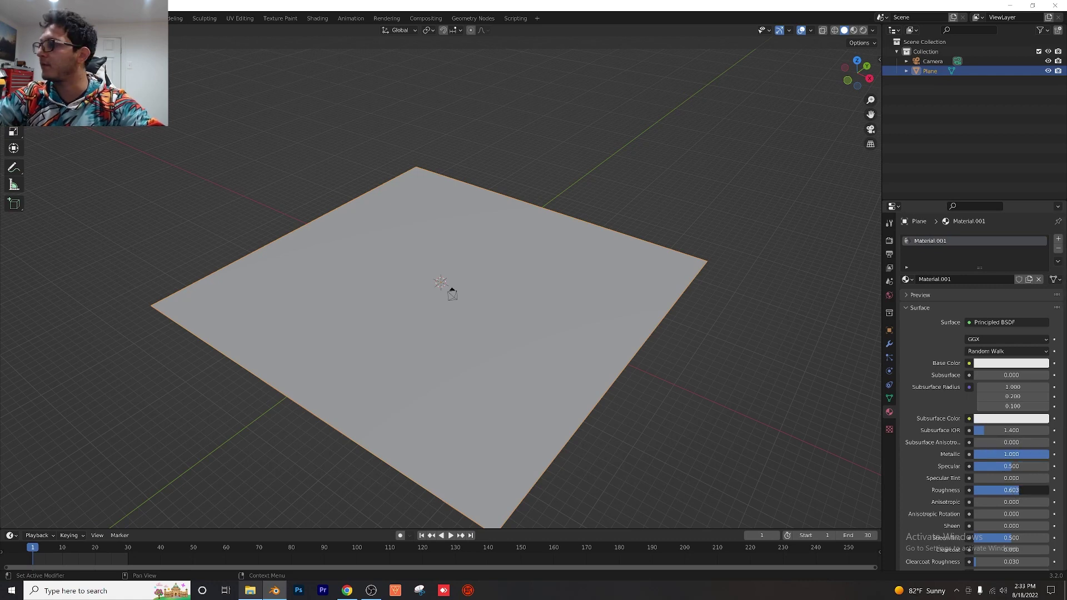
left_click_drag(1019, 490, 1048, 490)
- Add an area light at the centre of the plane
middle_click_drag(446, 265, 409, 226)
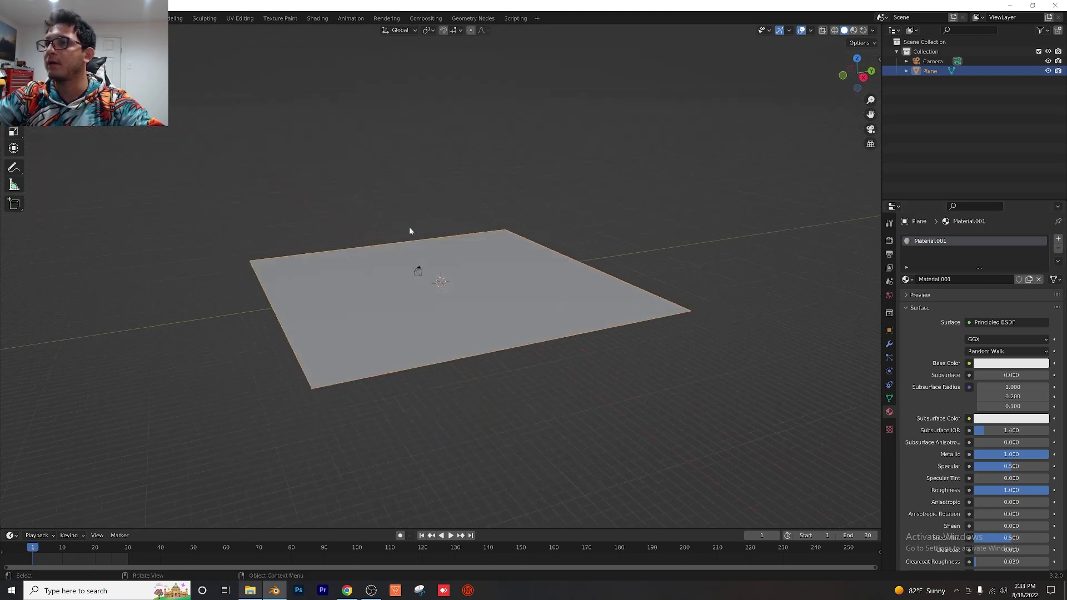
scroll(409, 231, "up", 3)
key("shift+a")
mouse_move(161, 161)
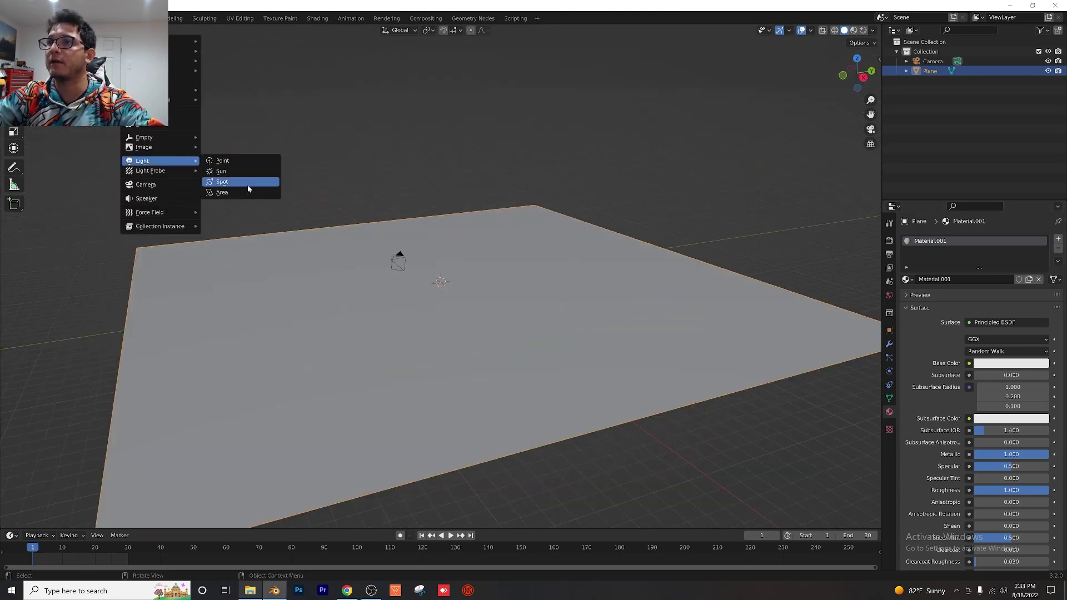
left_click(247, 193)
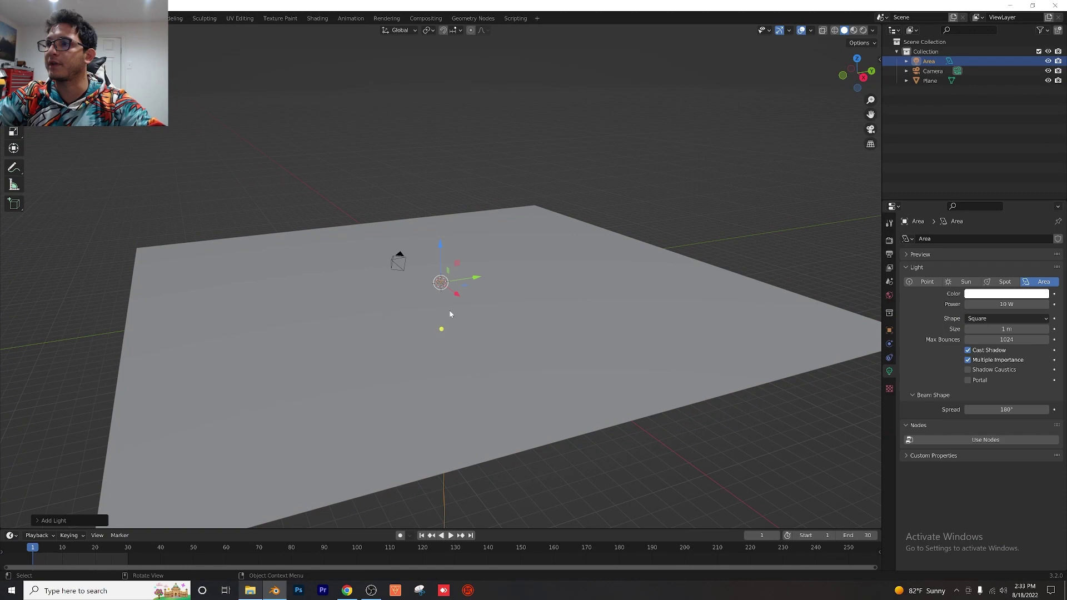
- Raise the area light to about 5.5 m above the plane and scale it up to about 23.3
left_click_drag(438, 243, 452, 181)
scroll(578, 234, "up", 3)
key("s")
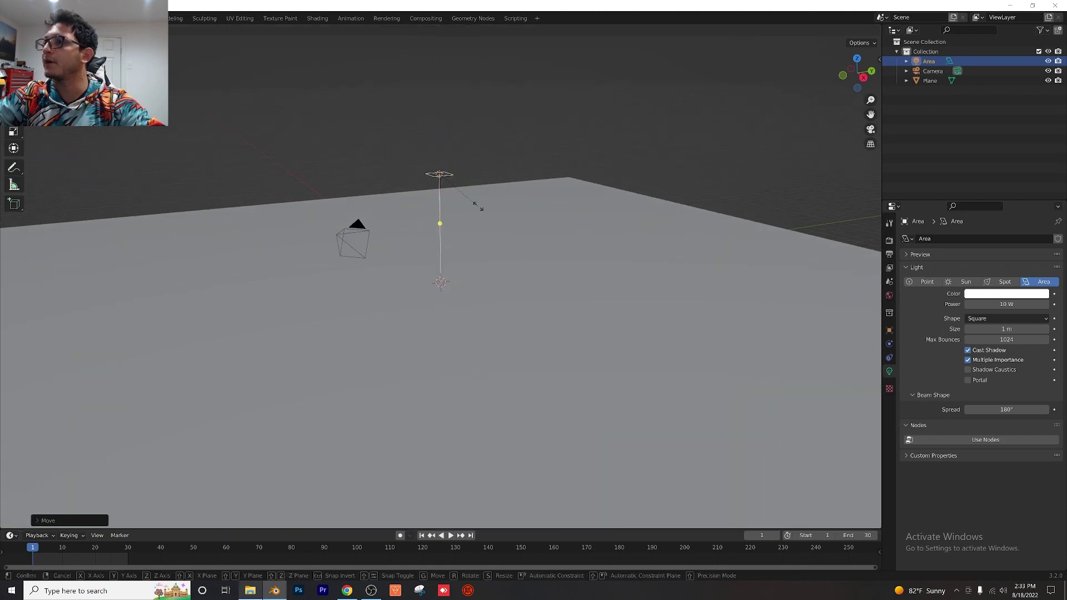
left_click(686, 225)
scroll(687, 228, "down", 5)
middle_click_drag(477, 262, 466, 234)
key("s")
left_click(577, 257)
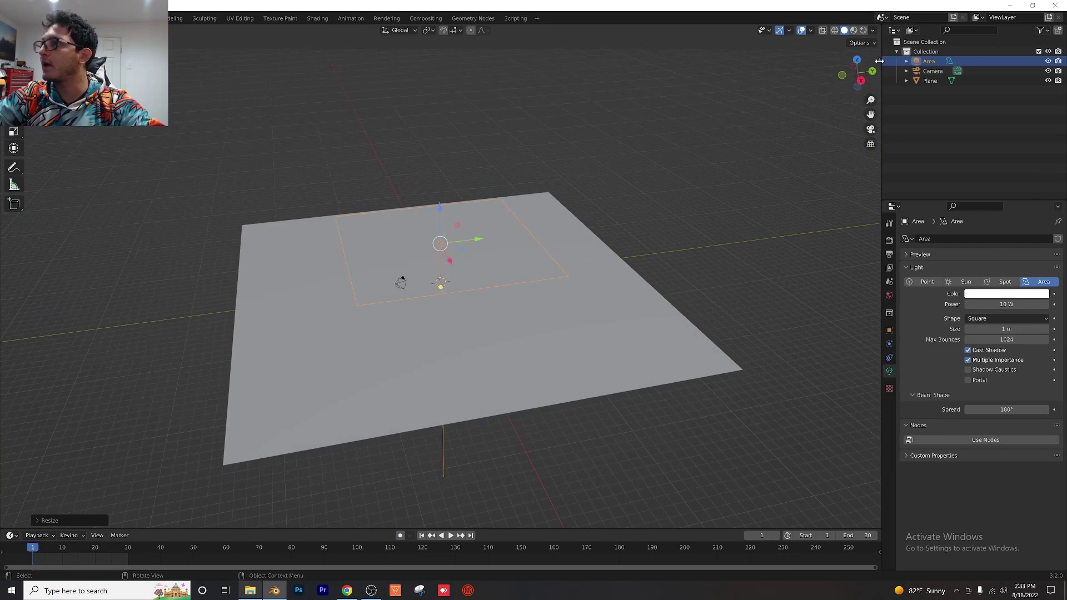
- Rotate the area light 180° around Y so it faces upward and lower it to about 1.1 m above the plane
left_click_drag(879, 61, 783, 66)
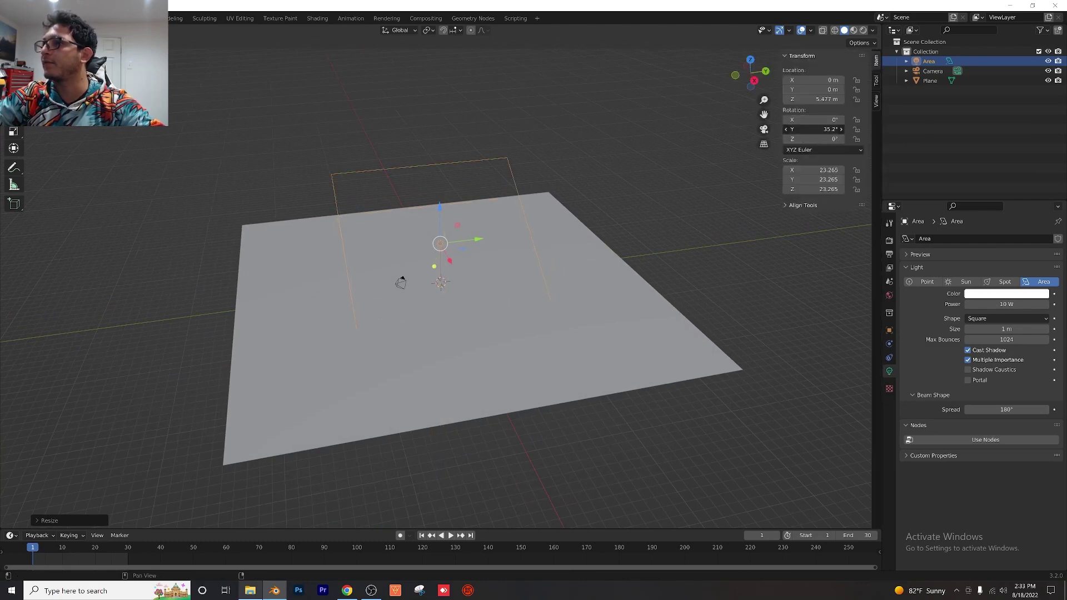
left_click_drag(818, 129, 851, 129)
middle_click_drag(453, 259, 443, 227)
left_click_drag(440, 204, 441, 240)
left_click(440, 248)
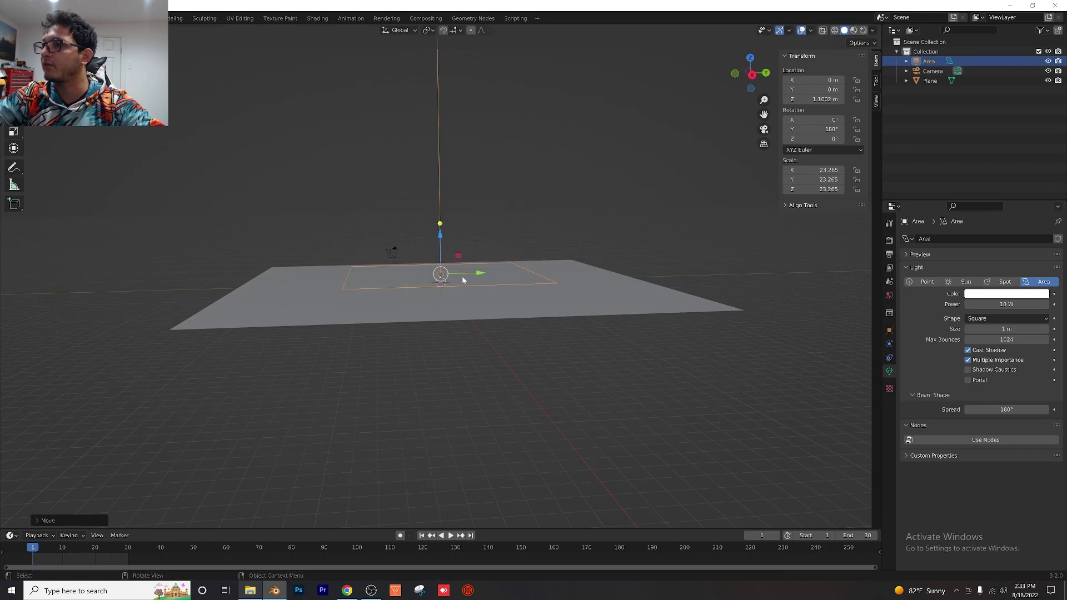
- Select the camera and set its lens type to Orthographic
scroll(444, 303, "up", 4)
scroll(450, 291, "up", 2)
middle_click_drag(452, 288, 418, 286)
left_click(272, 229)
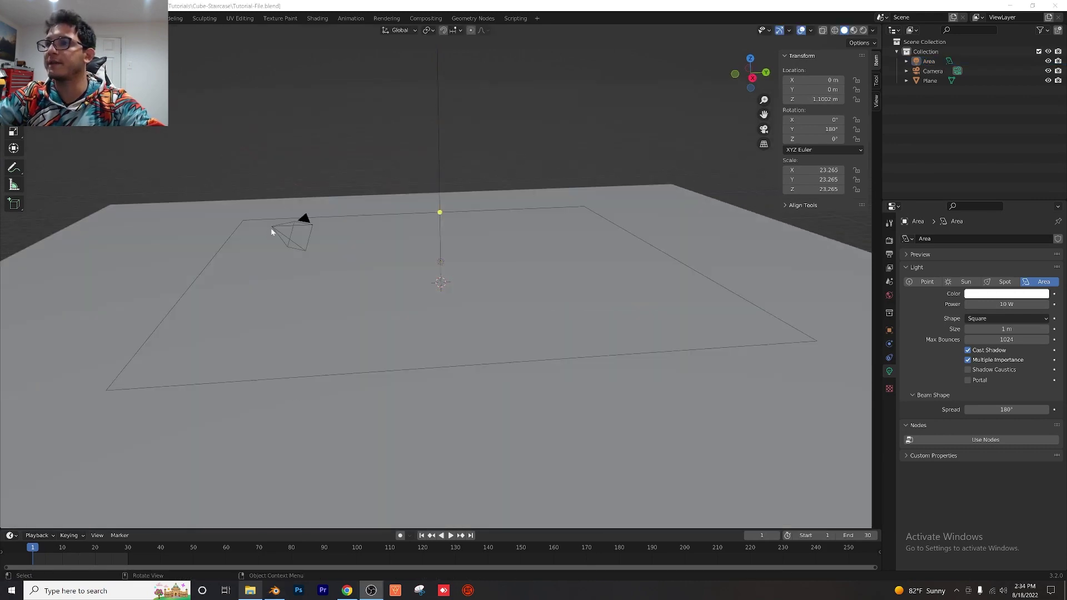
left_click(1010, 269)
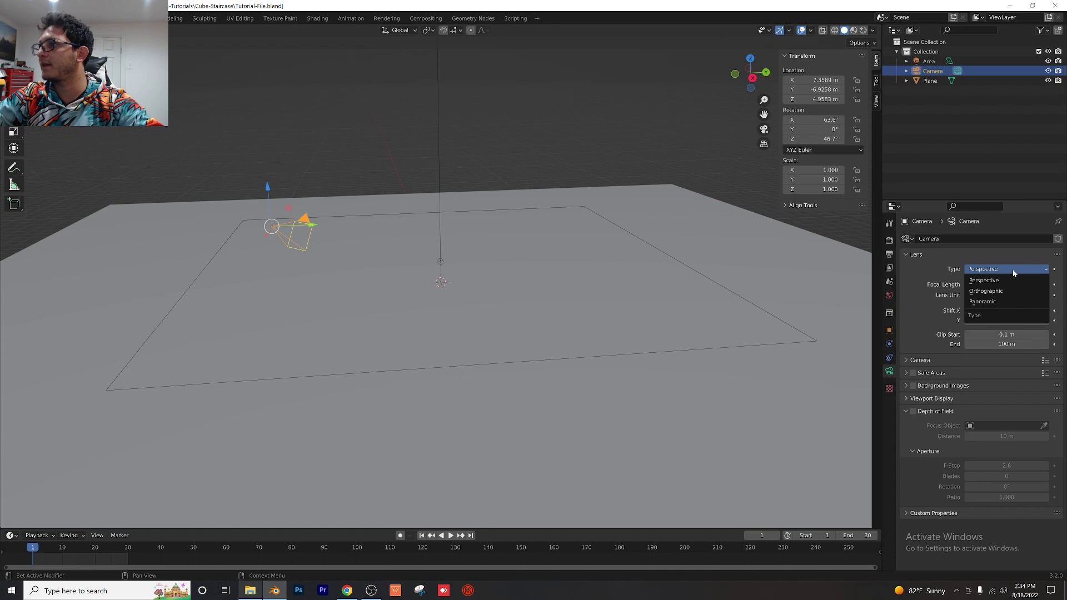
left_click(999, 292)
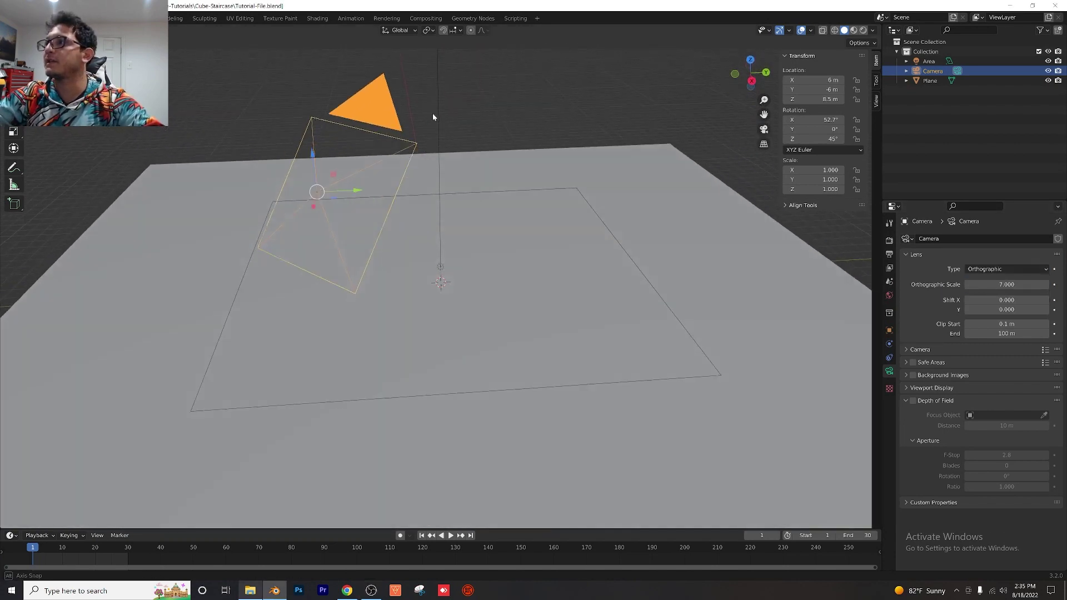
- Add a cube at the scene centre and scale it by 0.5
middle_click_drag(432, 117, 408, 112)
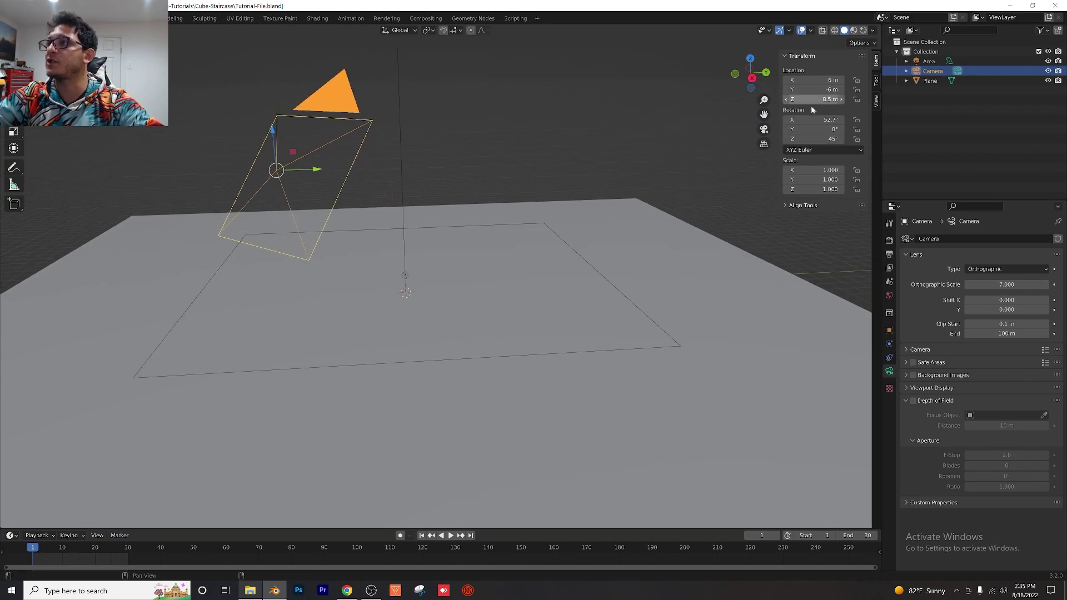
middle_click_drag(478, 202, 403, 151)
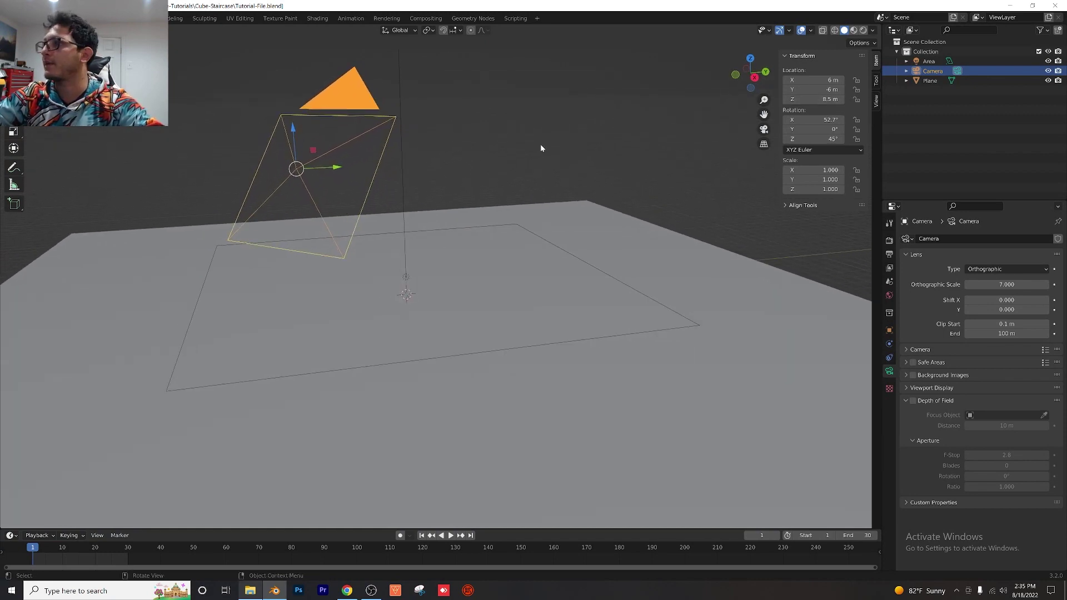
left_click(192, 77)
key("shift+a")
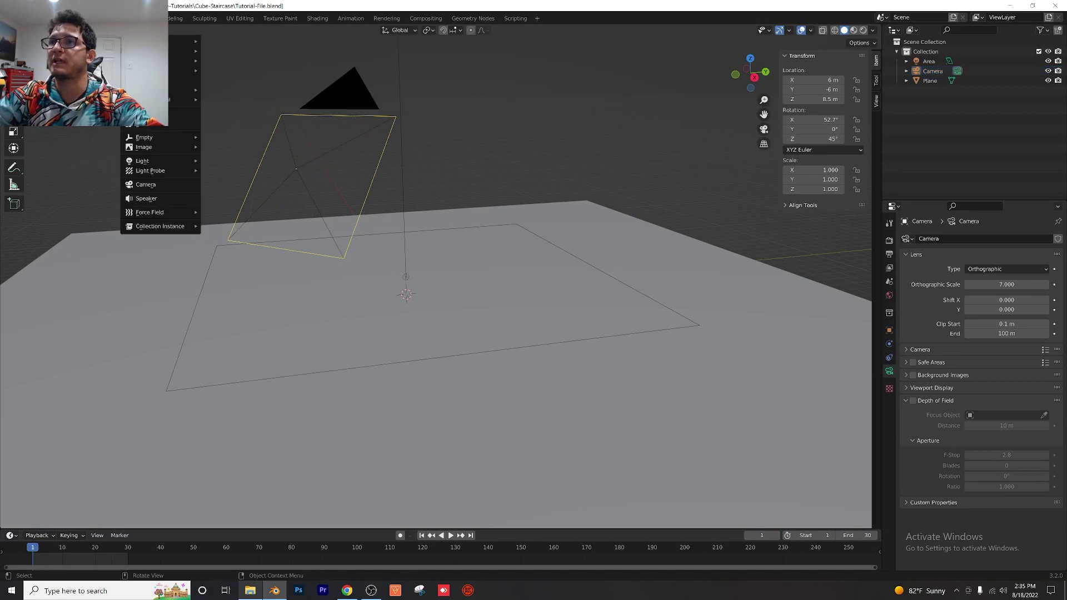
mouse_move(148, 139)
left_click(246, 50)
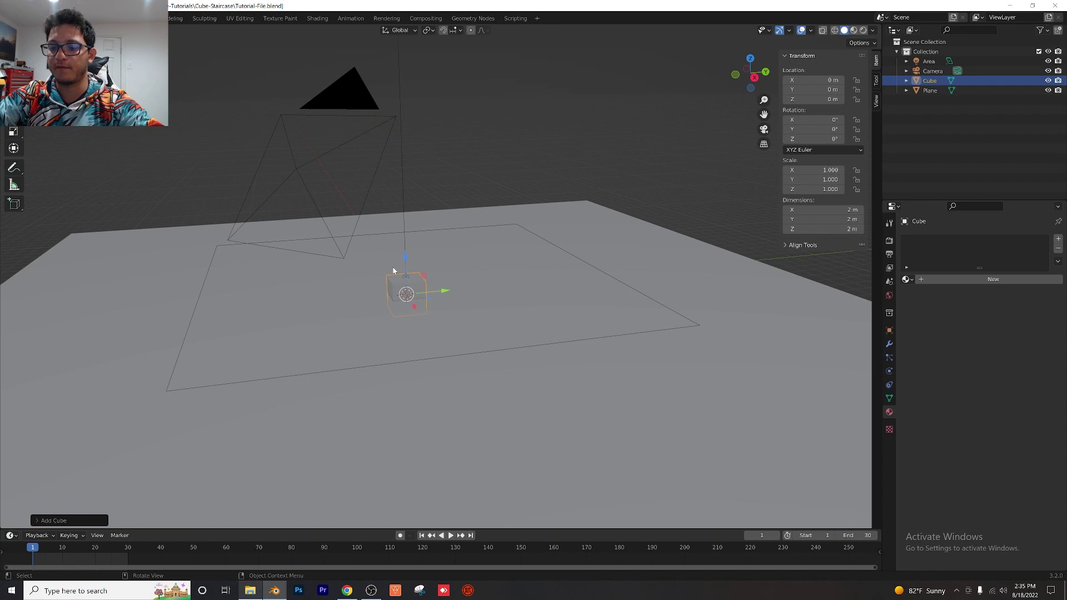
type("s.5")
key("Return")
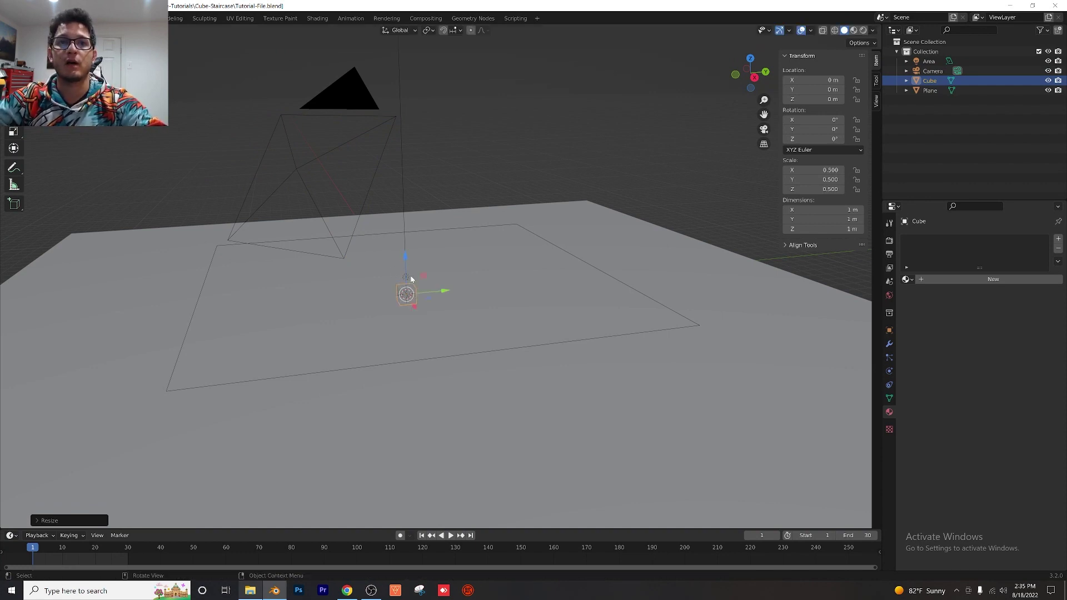
- Set the cube's Z location to 1.5 m
left_click(825, 100)
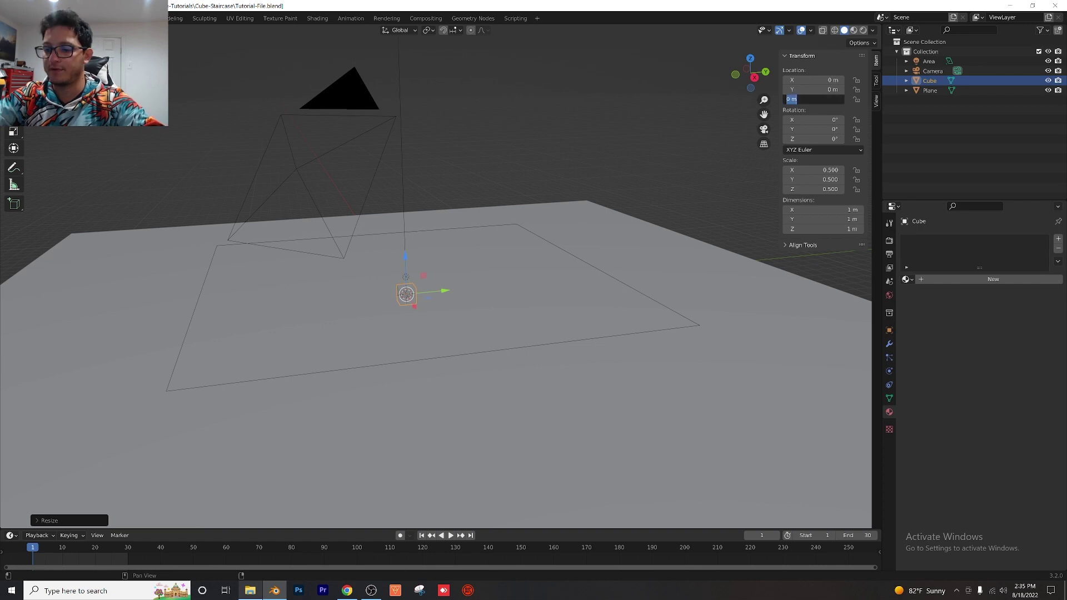
type("1.5")
key("Return")
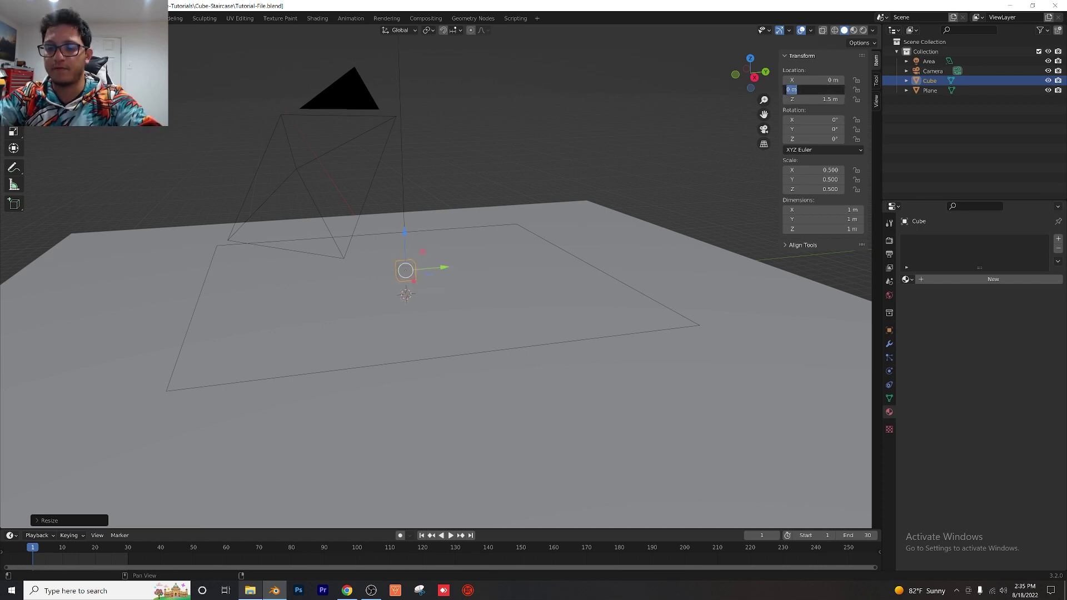
- Set the cube's Y location to 0.5 m and centre the view on it
type(".5")
key("Return")
key("KP_Decimal")
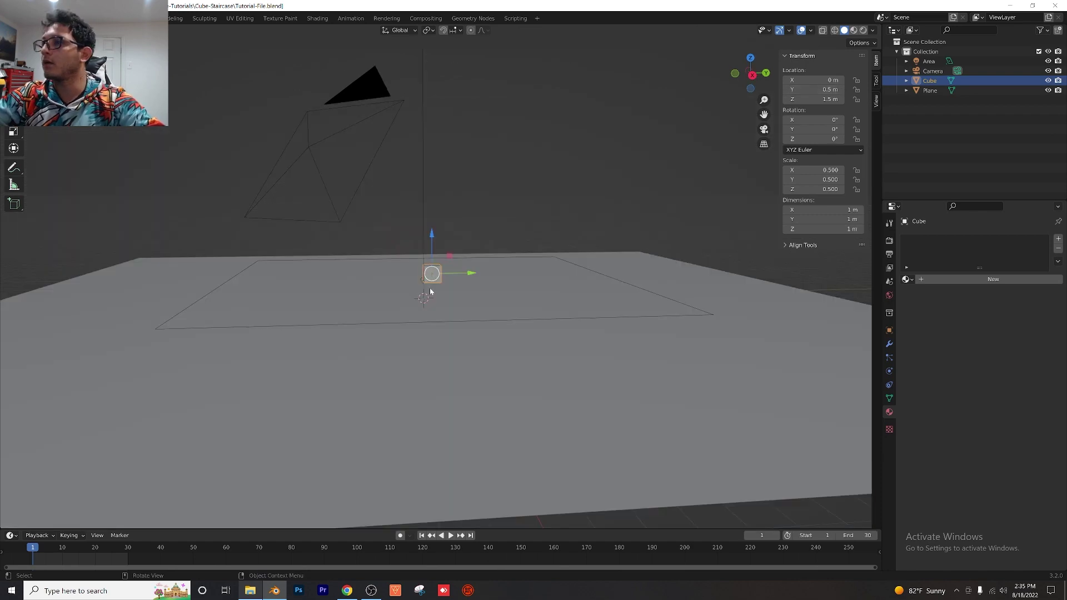
- Add a Bevel modifier with 10 segments to the cube
left_click(890, 344)
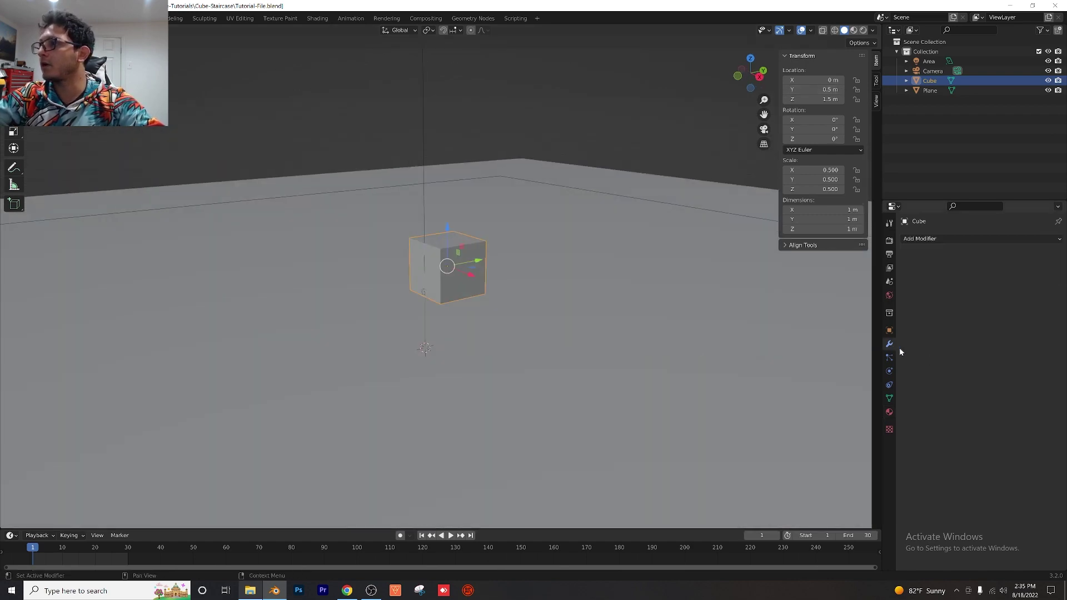
left_click(958, 240)
left_click(873, 278)
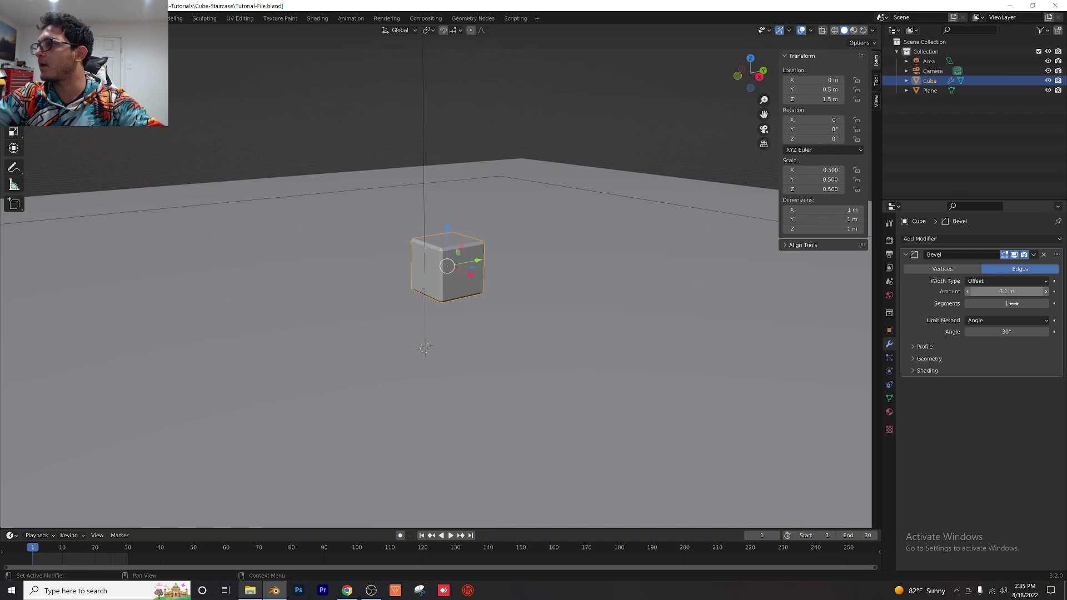
left_click(1008, 304)
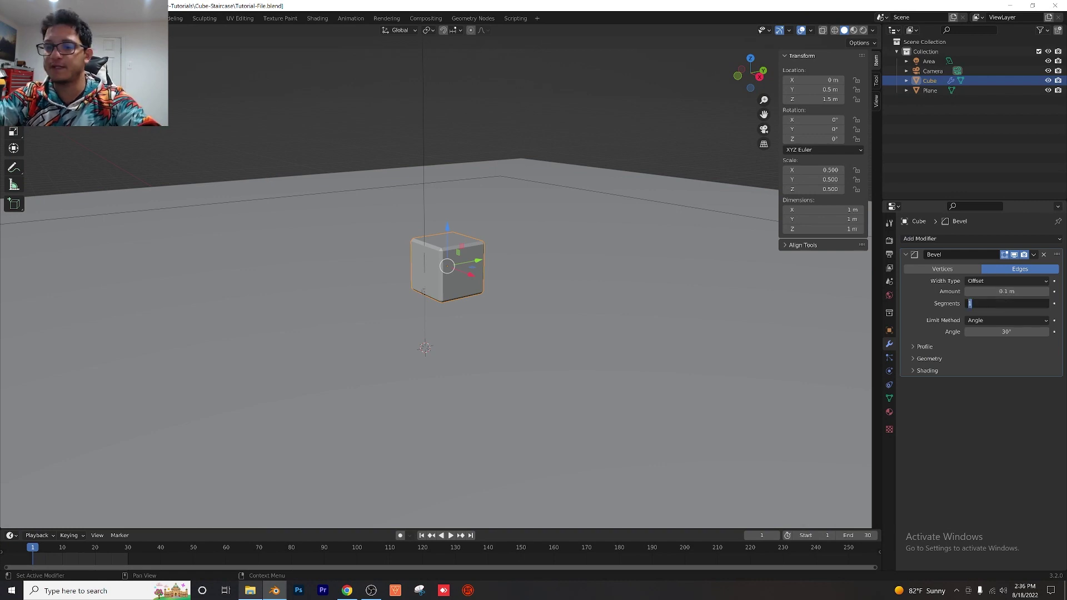
type("10")
key("Return")
scroll(394, 239, "up", 6)
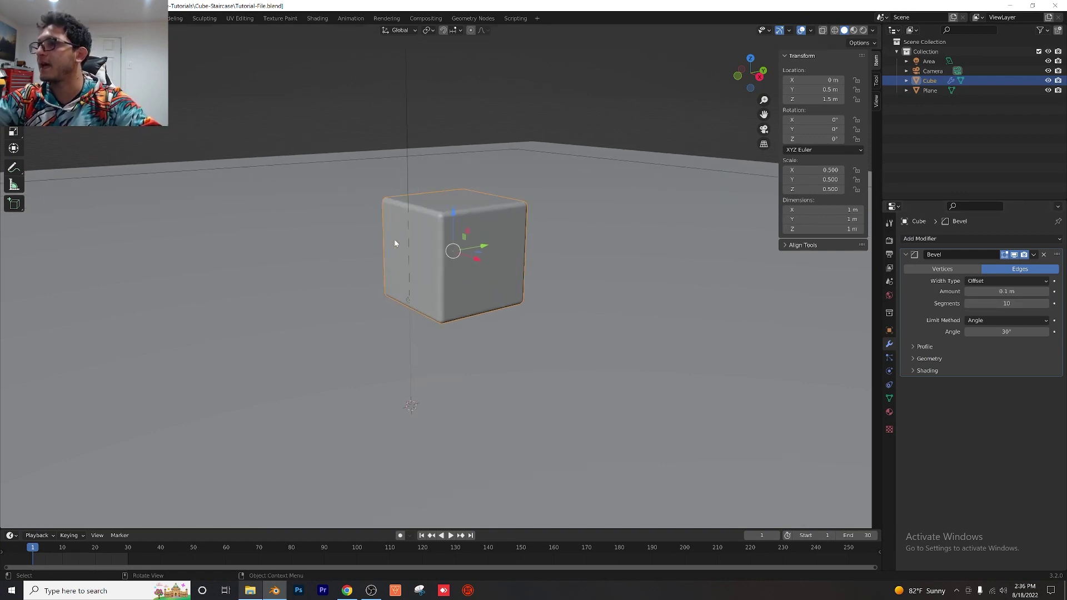
right_click(456, 136)
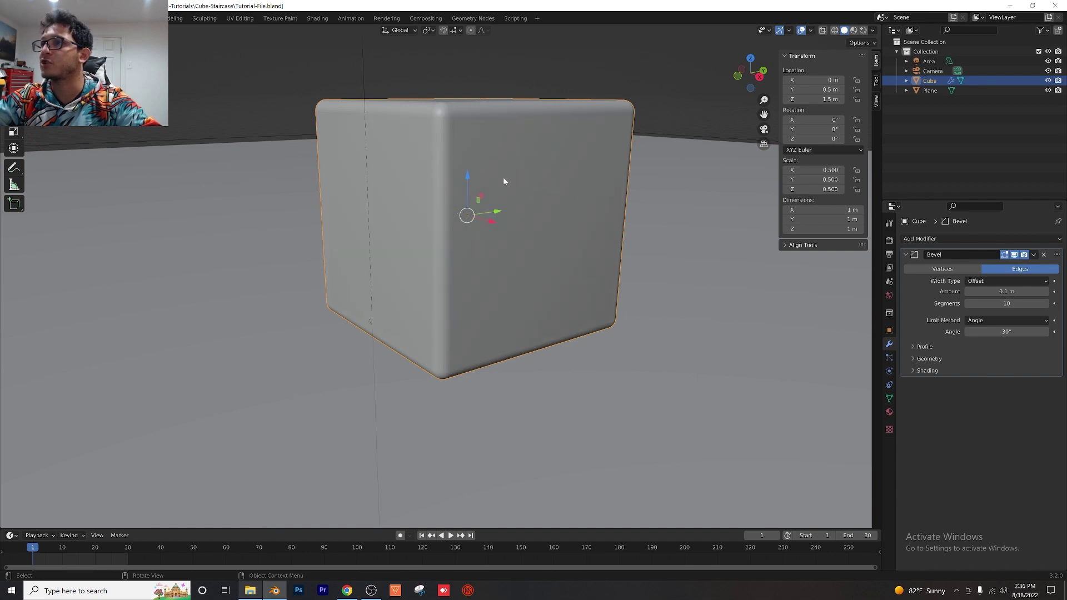
middle_click_drag(461, 150, 490, 179)
scroll(490, 179, "down", 5)
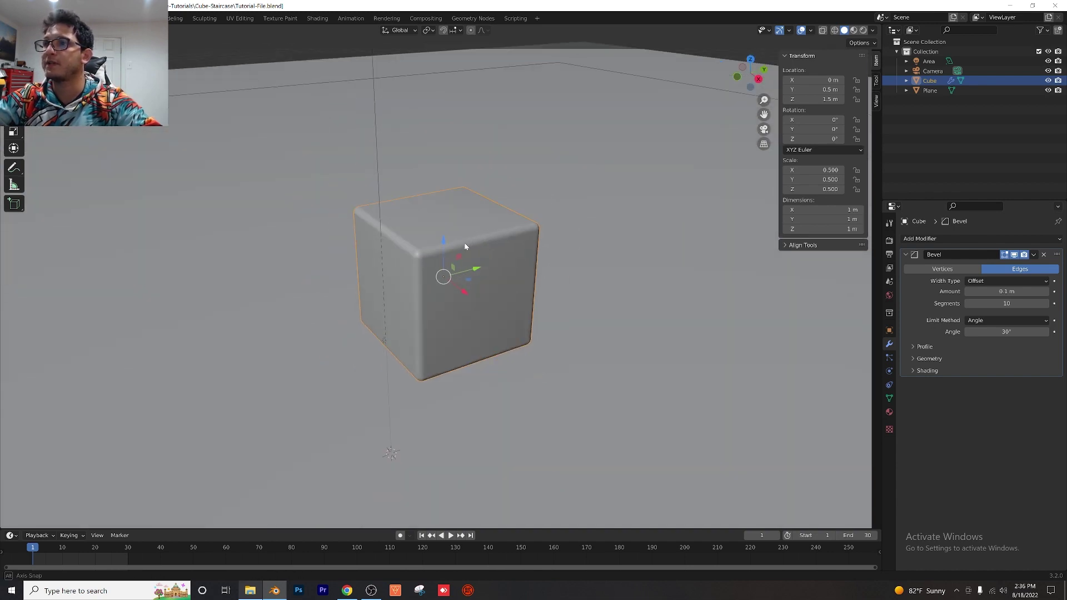
middle_click_drag(462, 246, 427, 225)
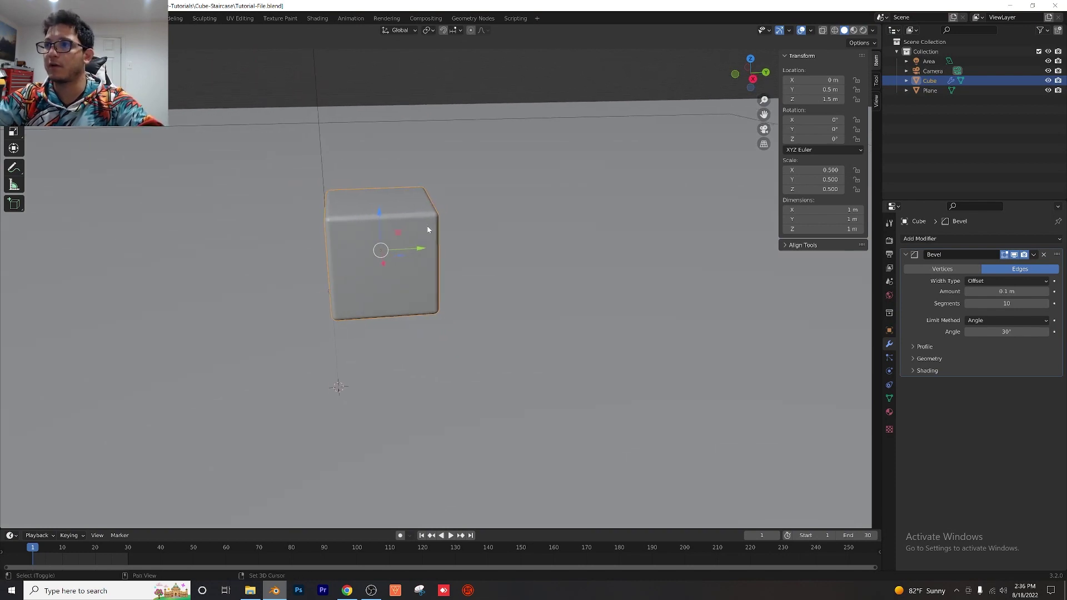
- Duplicate the bevelled cube and move the copy along Y to 1.5 m, directly beside the original
key("shift+d")
key("Escape")
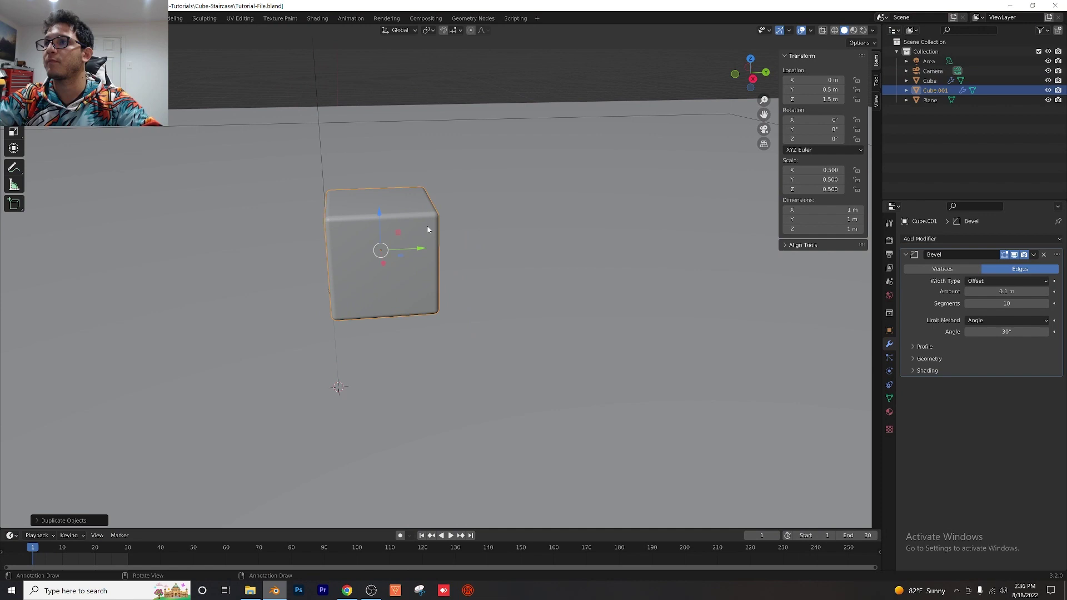
left_click_drag(418, 249, 496, 247)
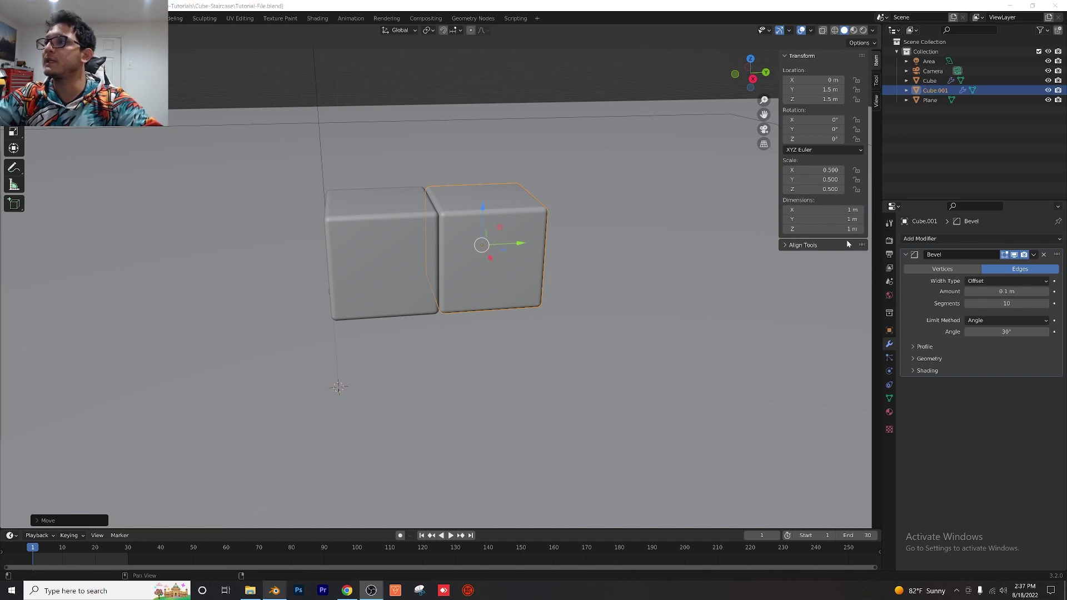
- Set the duplicated cube's Z scale to 1 and apply its scale
left_click(824, 189)
type("1")
key("Return")
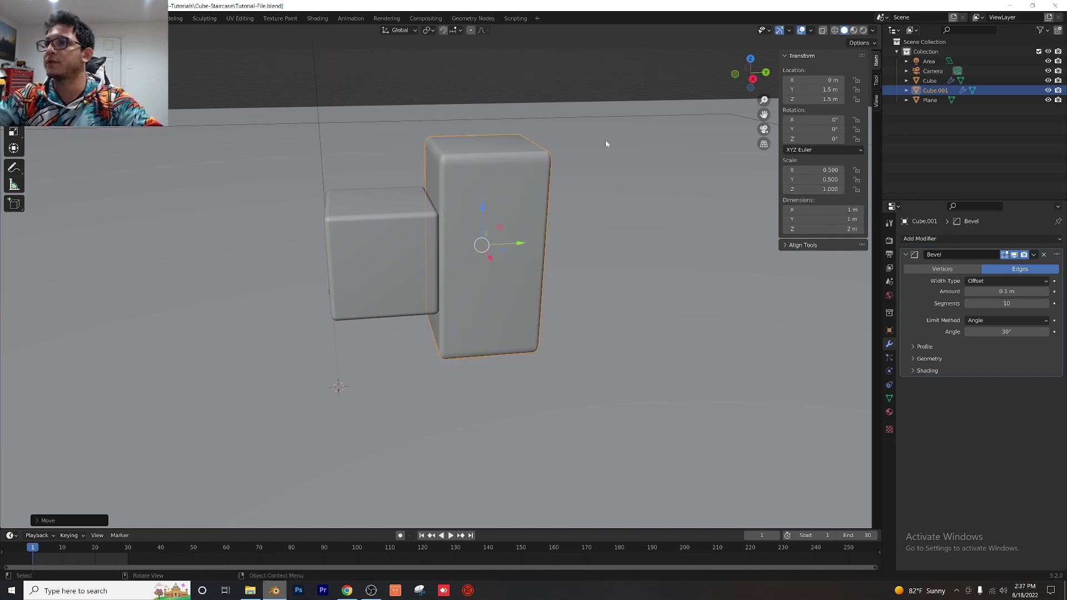
left_click(150, 30)
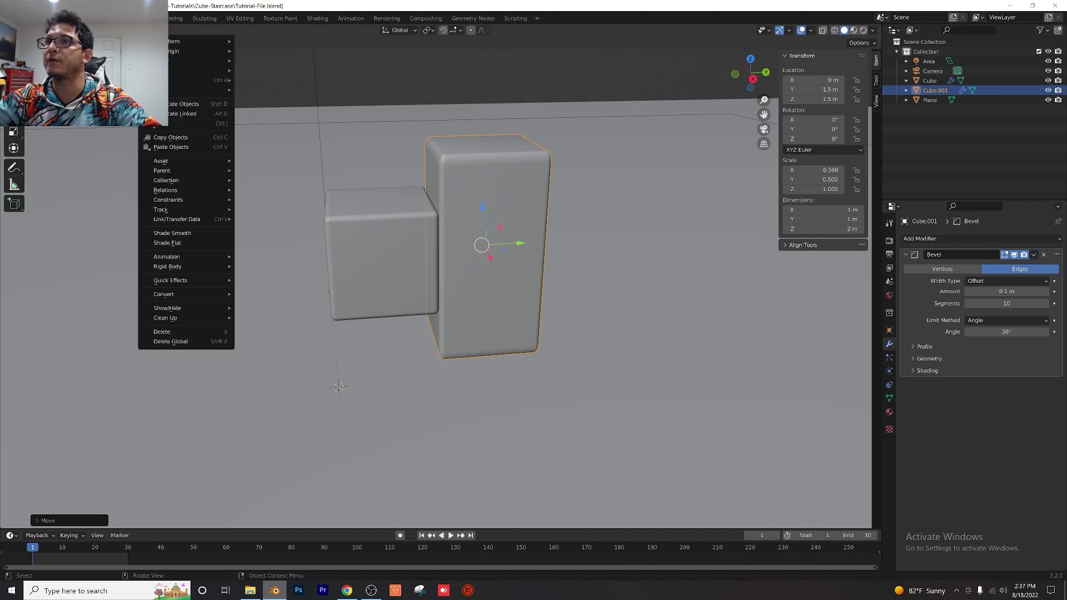
mouse_move(182, 75)
left_click(262, 98)
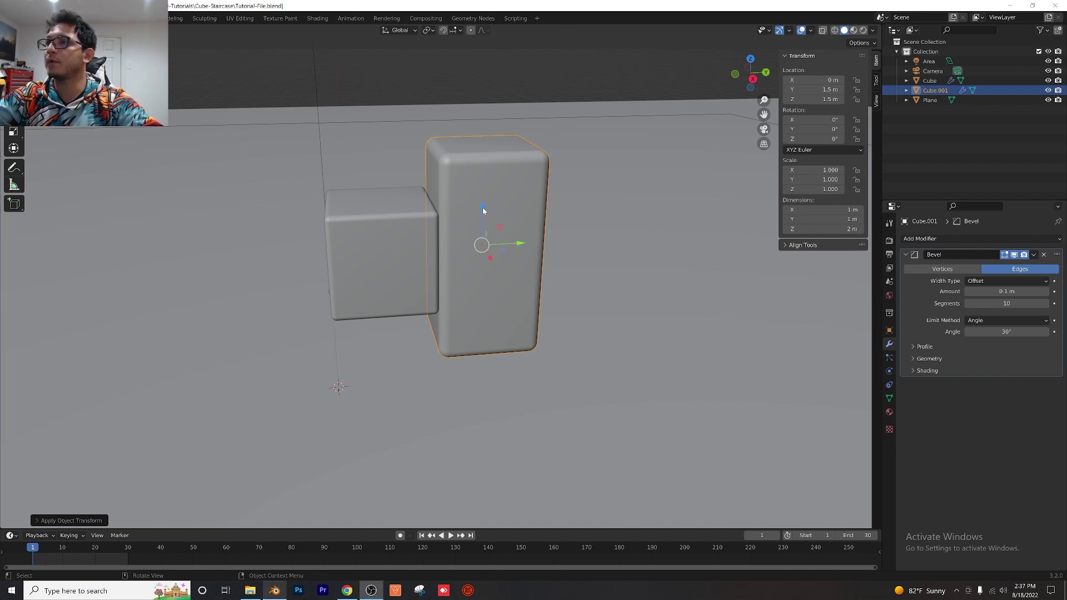
- Raise the tall block along Z to 2 m so its base lines up with the small cube's base
key("g")
key("z")
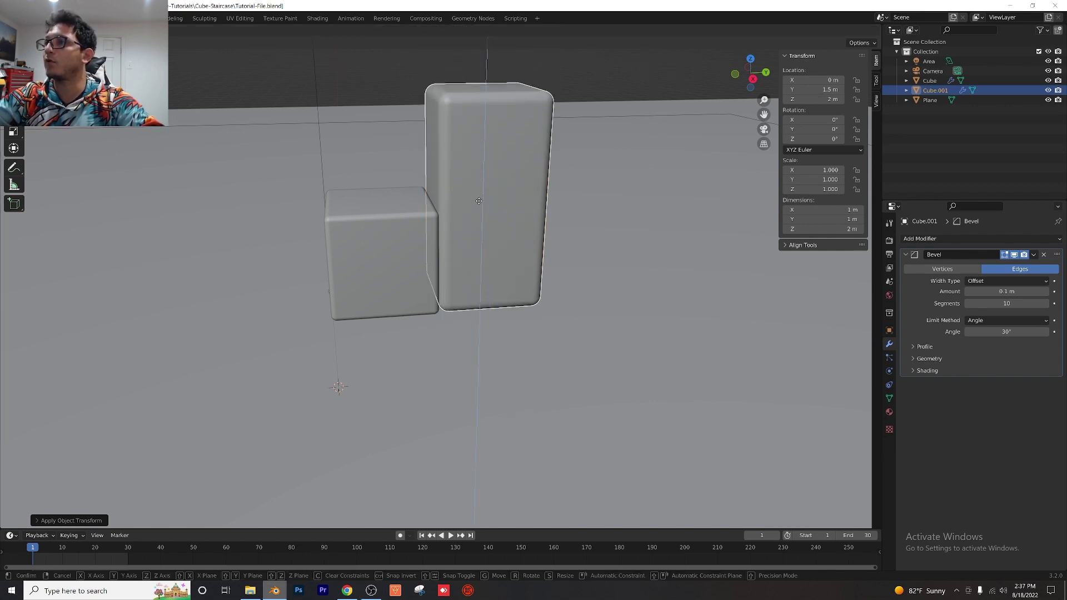
left_click(483, 201)
left_click(753, 79)
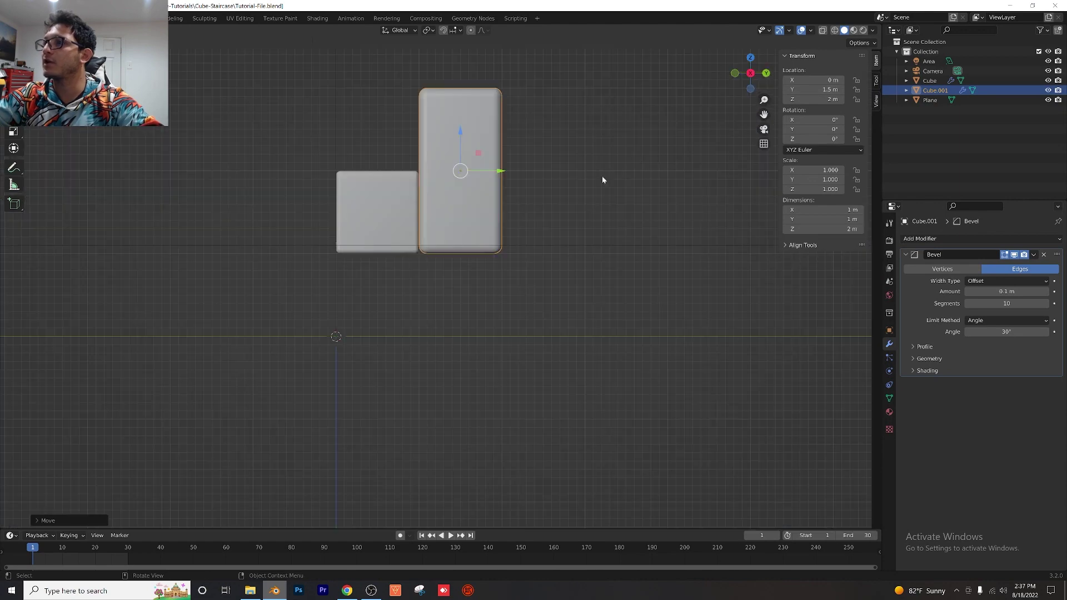
scroll(428, 230, "up", 4)
scroll(429, 290, "up", 1)
middle_click_drag(456, 224, 437, 261, "shift")
scroll(390, 264, "up", 3)
scroll(440, 286, "down", 3)
scroll(433, 267, "down", 1)
- Apply the Bevel modifier on the tall block
left_click(1012, 239)
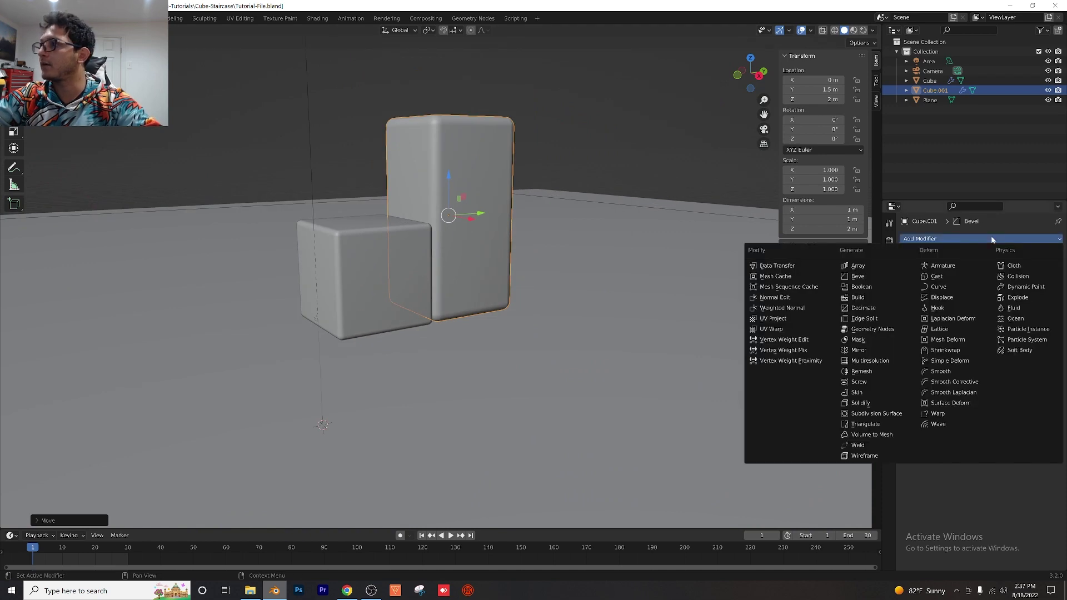
key("Escape")
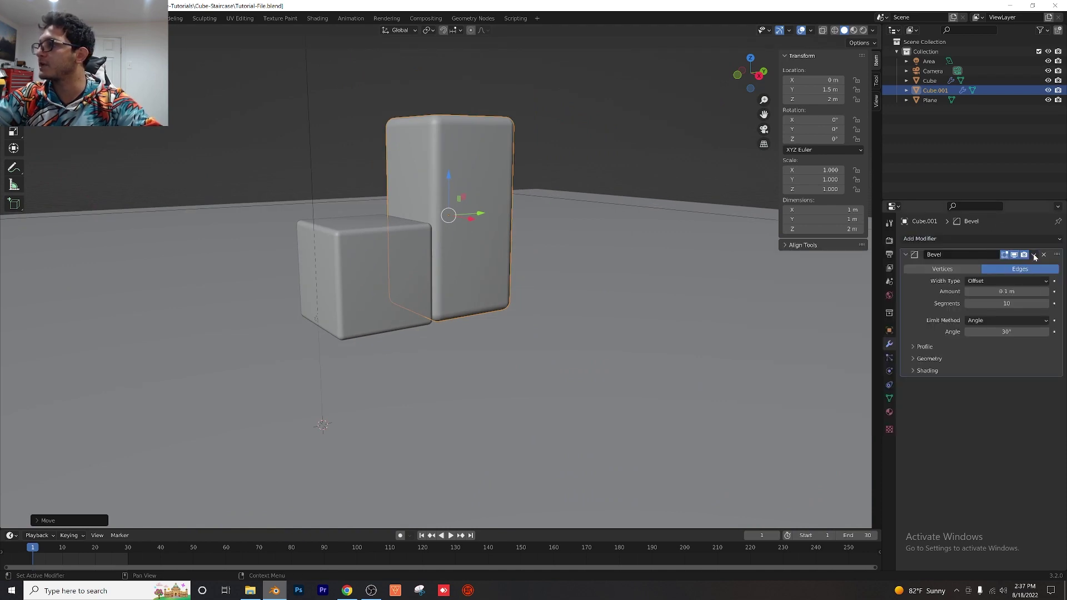
left_click(1036, 255)
left_click(1001, 265)
- Add an Array modifier to the tall block with a relative offset of 0 in X and 1 in Y
left_click(956, 240)
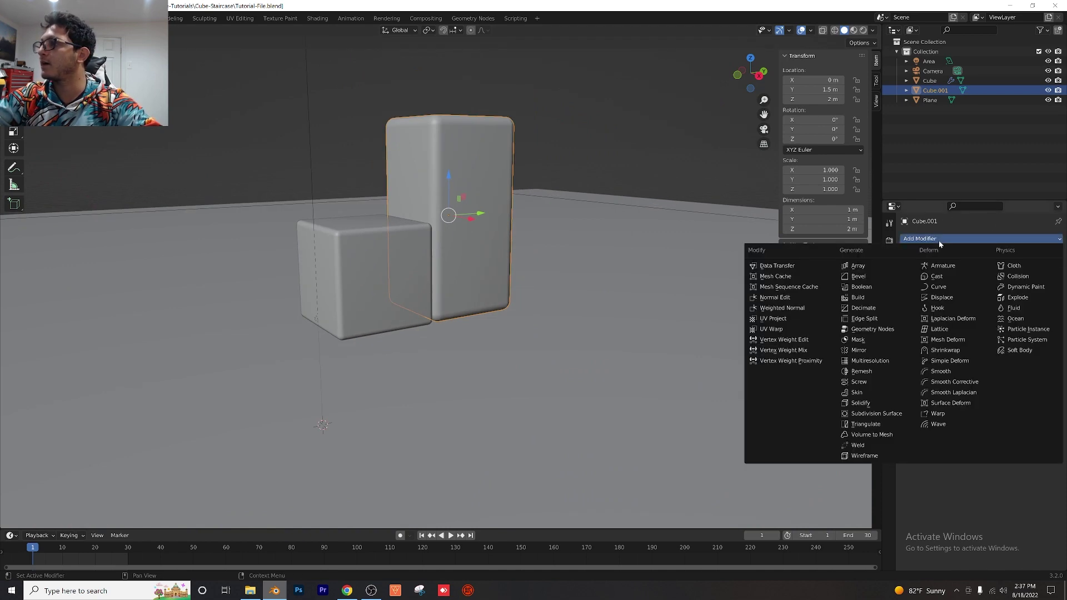
left_click(878, 270)
scroll(507, 302, "down", 1)
double_click(995, 310)
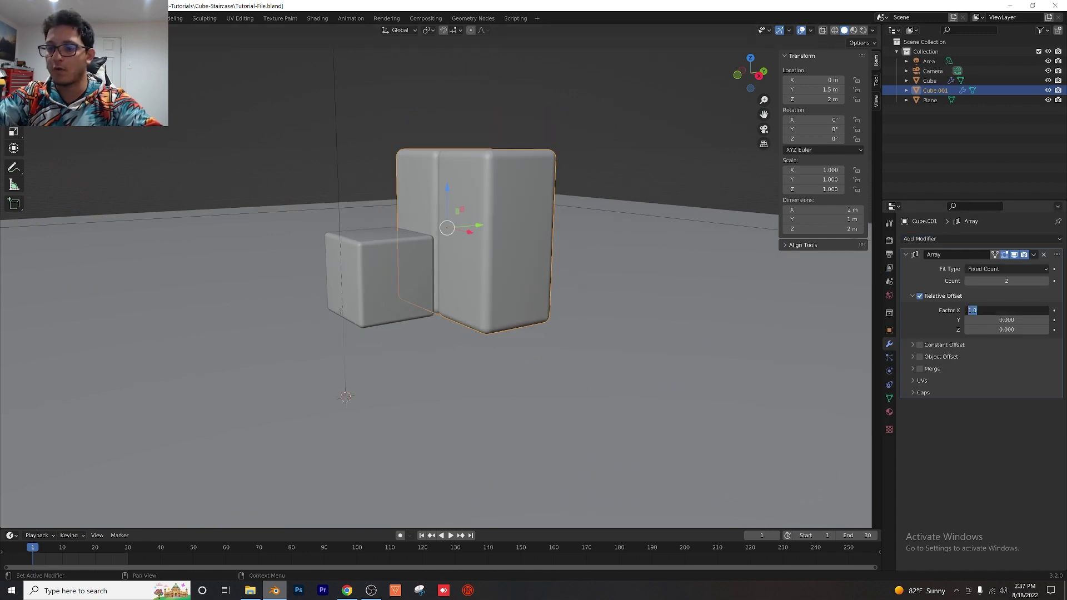
type("0")
key("Tab")
type("1")
key("Return")
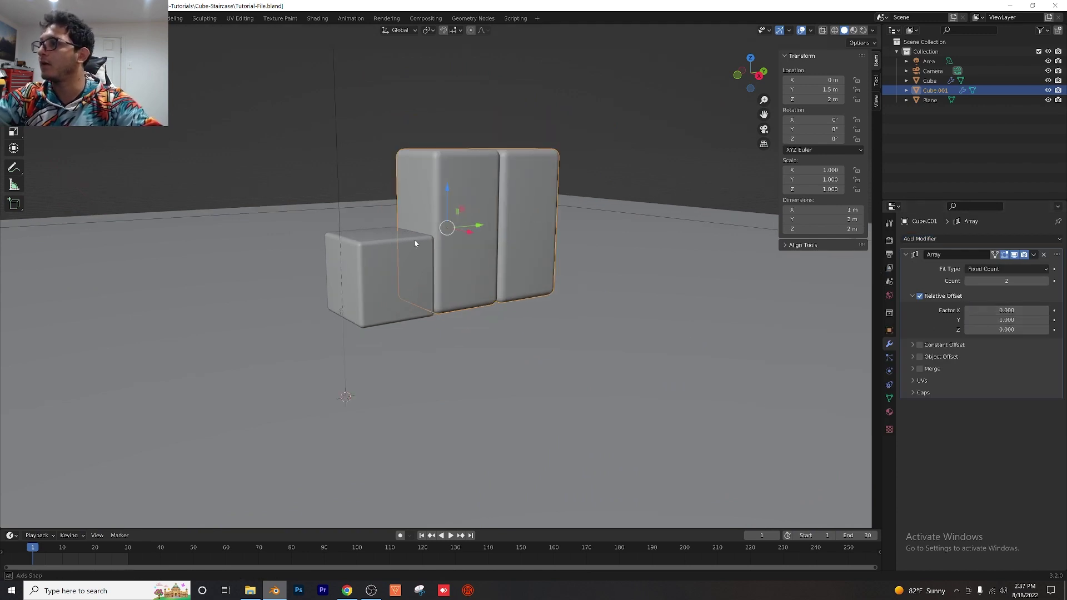
- Set the Array count to 10 and deselect the row of blocks
middle_click_drag(414, 239, 475, 261)
double_click(1000, 281)
key("Return")
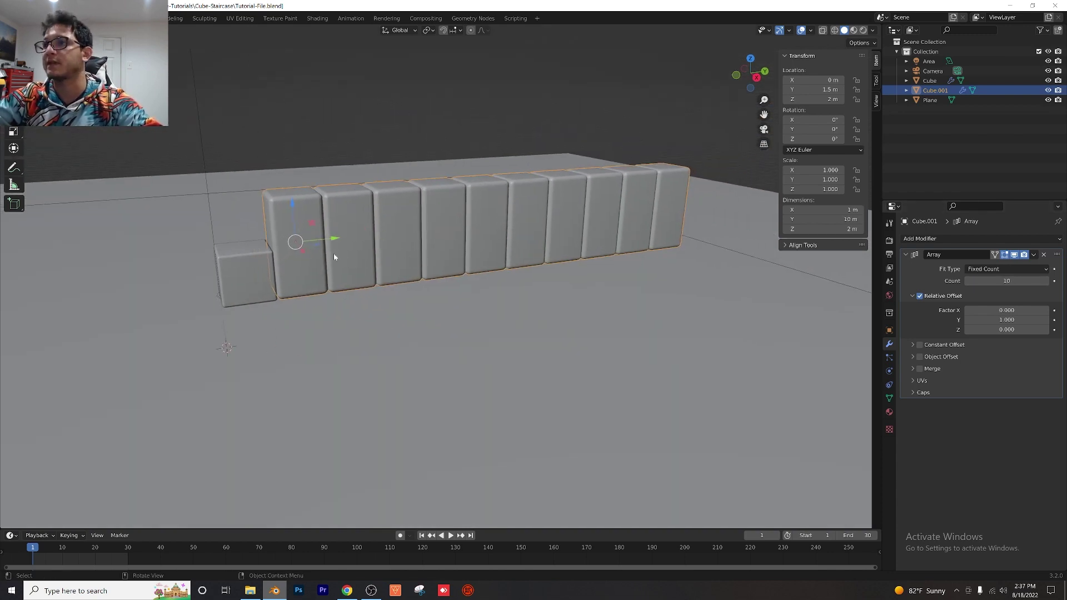
key("alt+a")
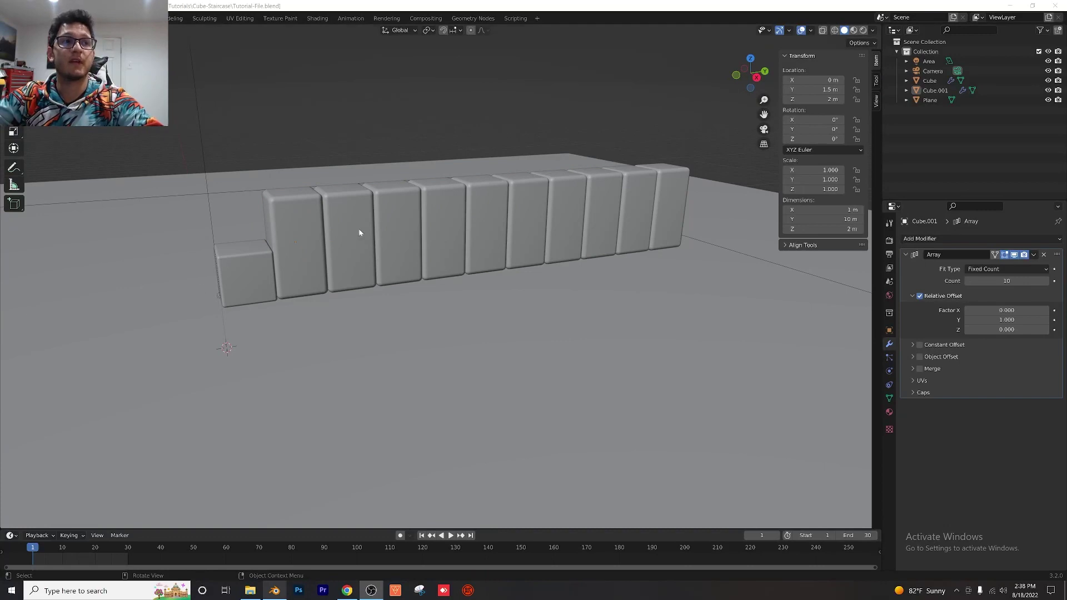
- Turn on snapping, try moving the row of blocks down along Z, and undo the move
left_click(444, 31)
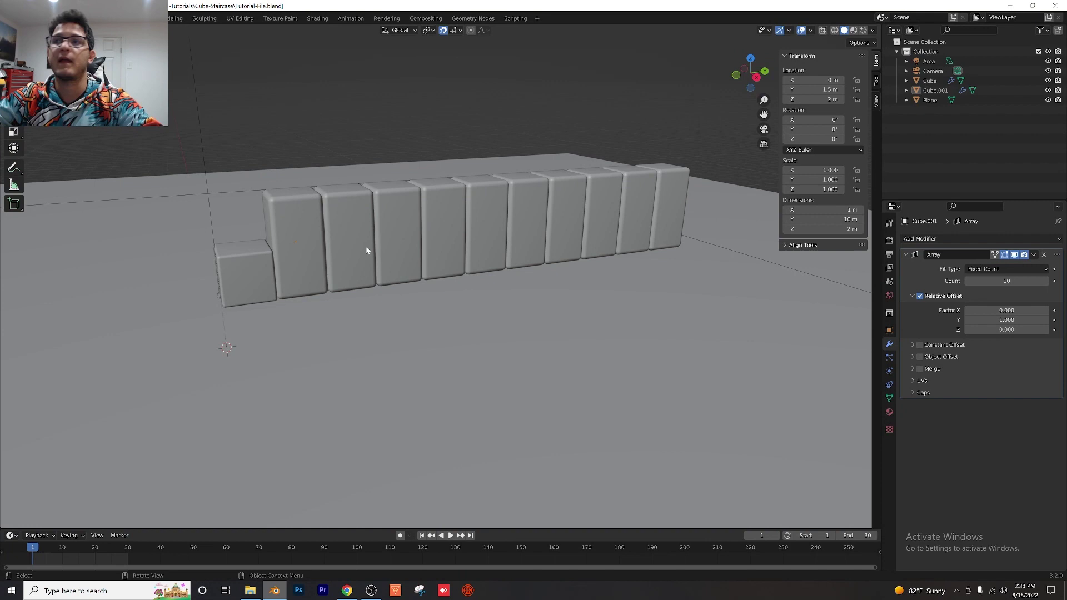
left_click(352, 212)
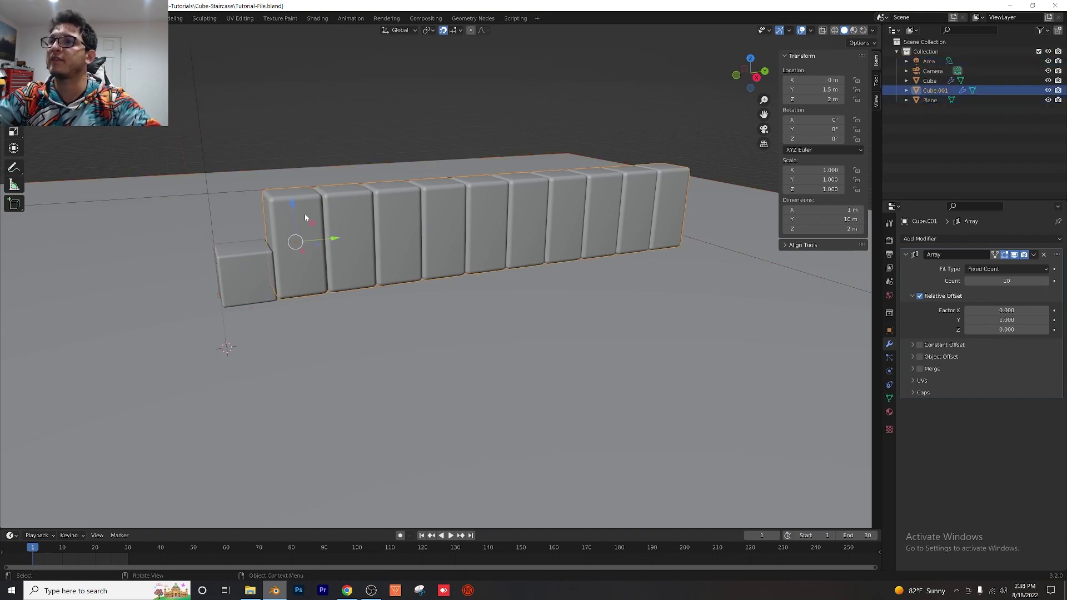
left_click_drag(293, 210, 312, 268)
key("ctrl+z")
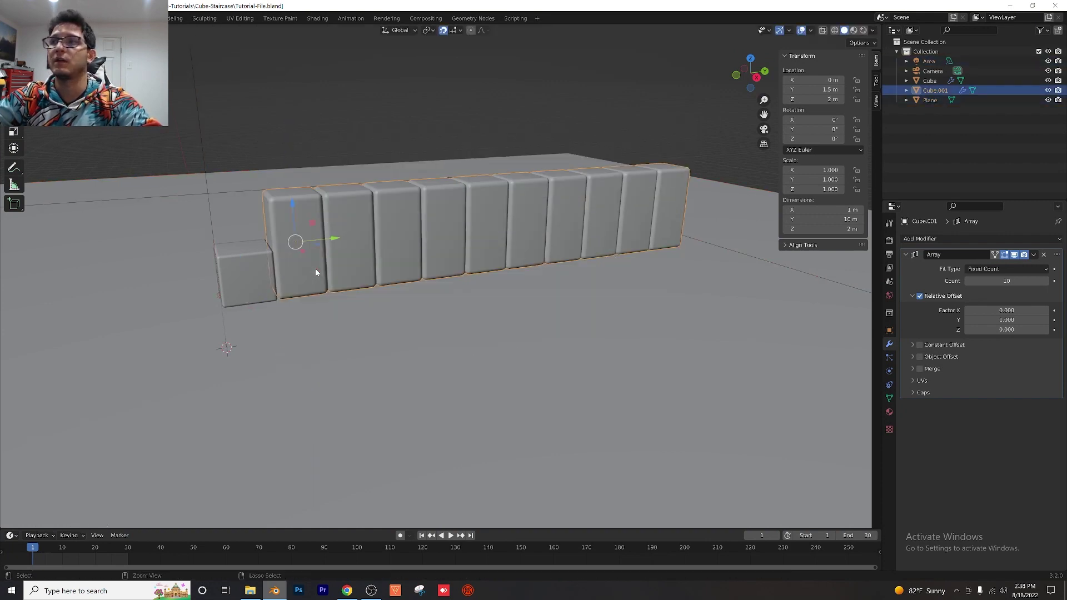
- Duplicate the row of blocks in side view and move the copy to Y 0.5 m and Z 0 m
scroll(328, 259, "down", 1)
middle_click_drag(371, 233, 356, 223)
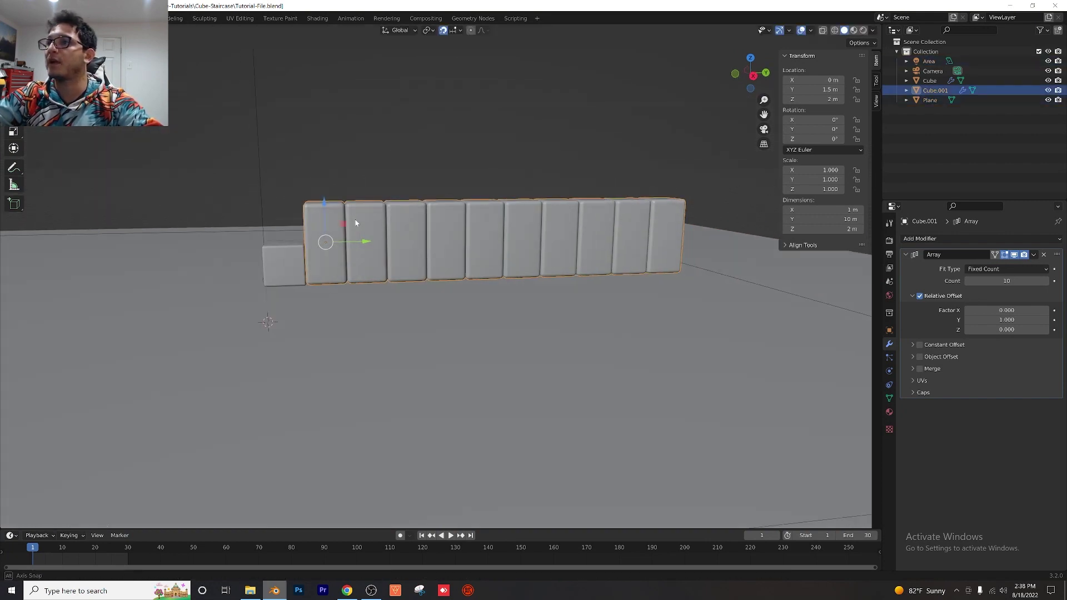
left_click(753, 77)
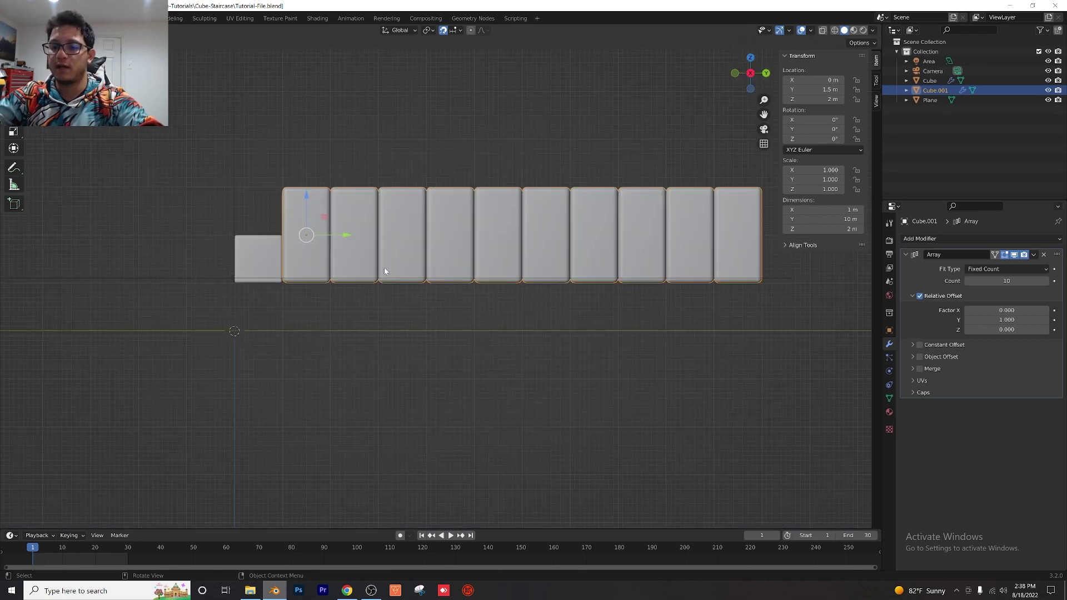
key("shift+d")
key("Escape")
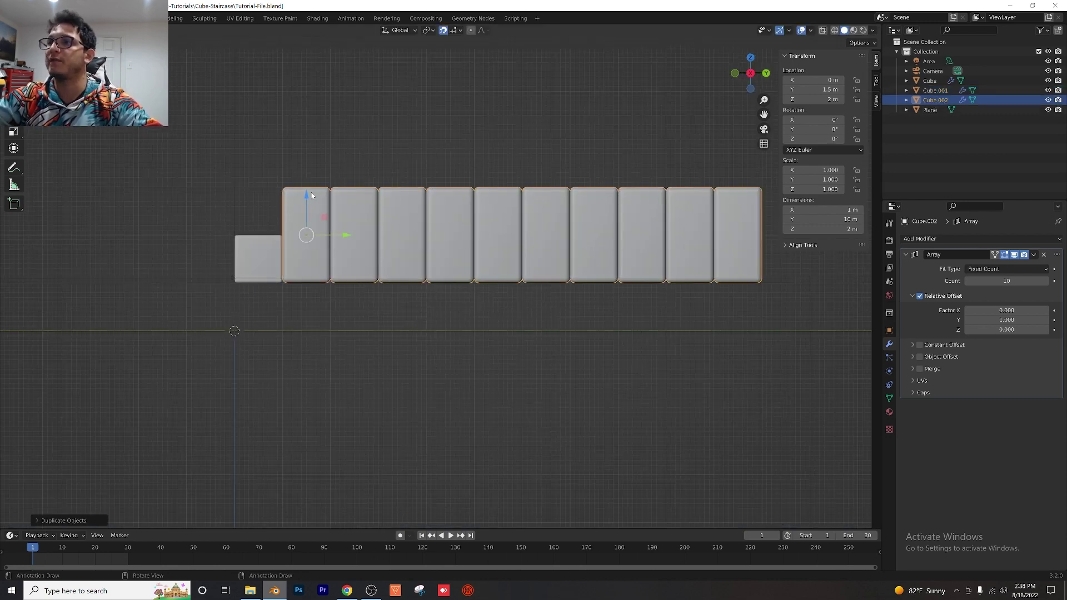
key("g")
key("z")
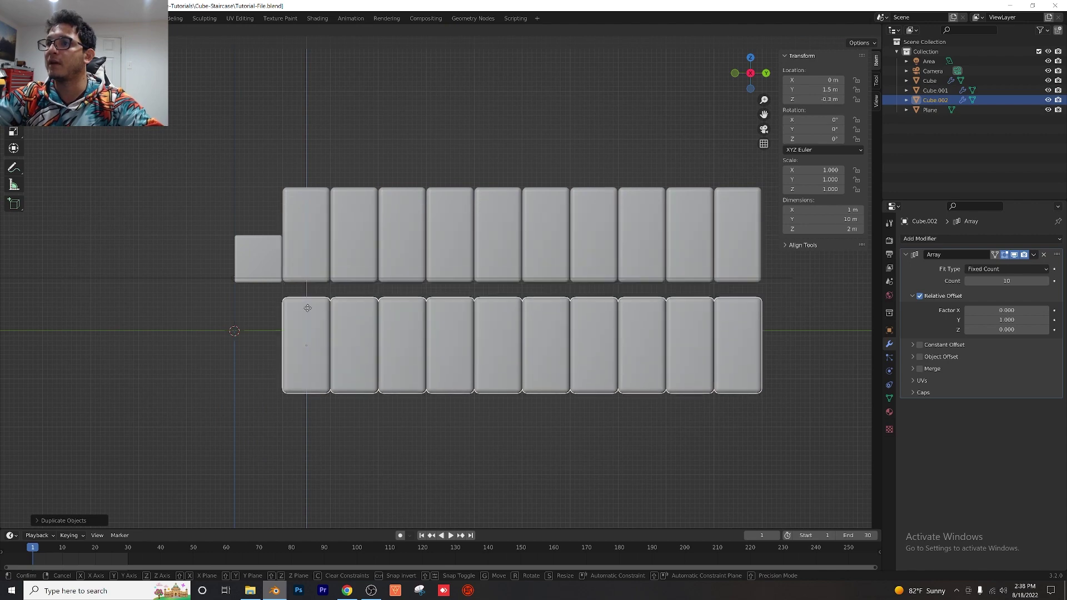
left_click(303, 291)
key("g")
key("y")
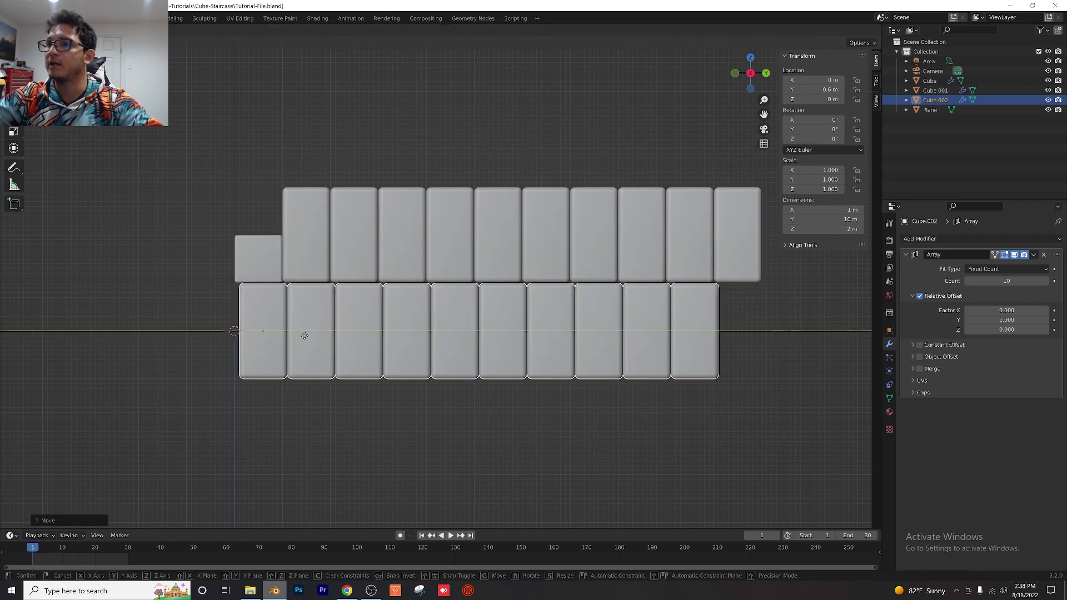
left_click(350, 330)
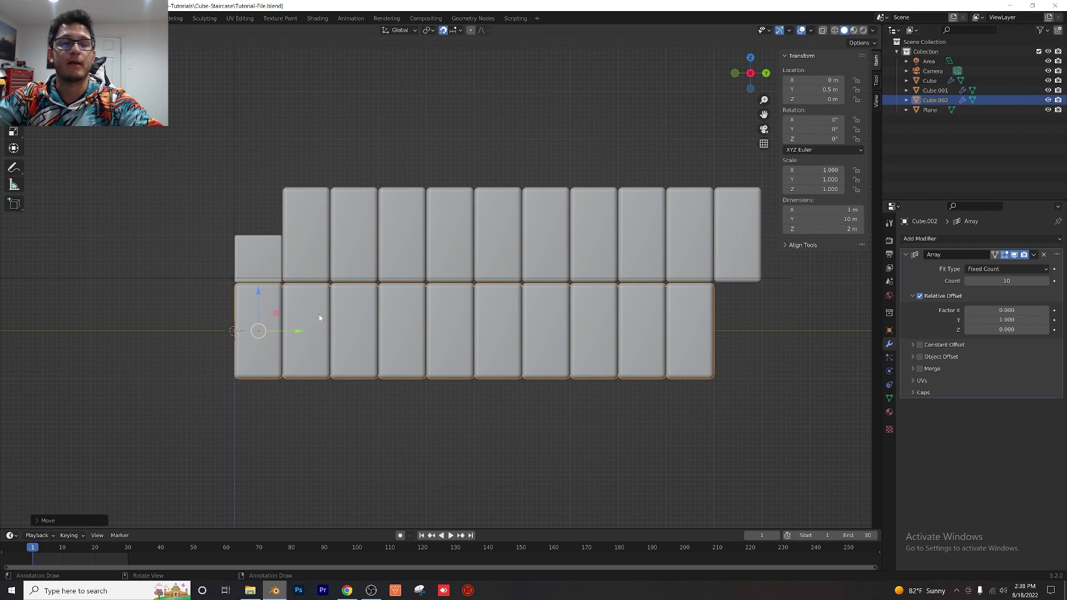
- Duplicate the second row of blocks and move the copy to Y -0.5 m and Z -2 m
scroll(431, 305, "down", 3)
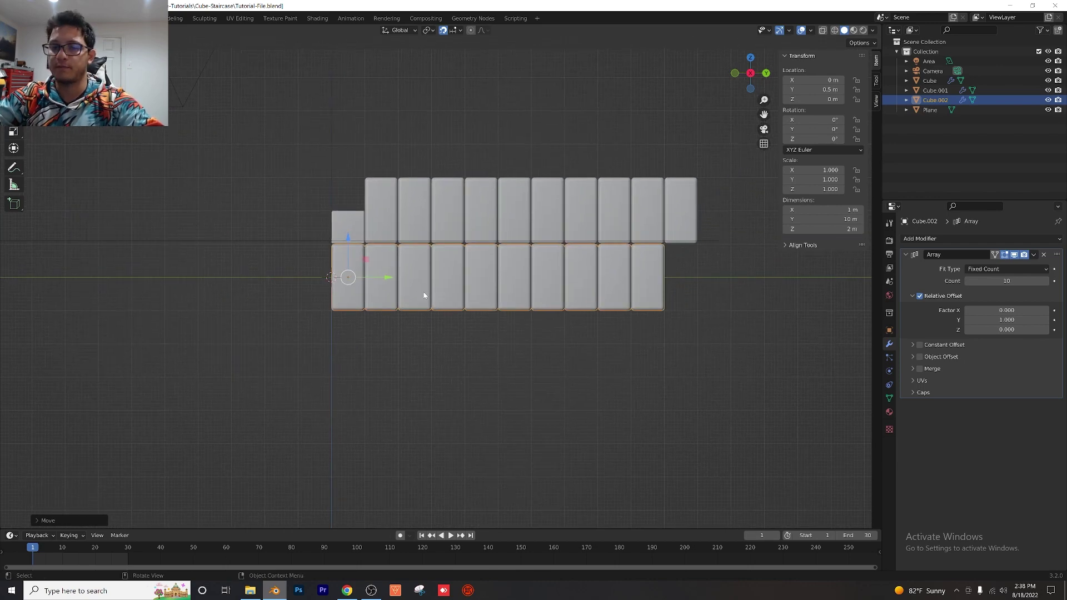
scroll(424, 295, "down", 1)
key("shift+d")
right_click(394, 301)
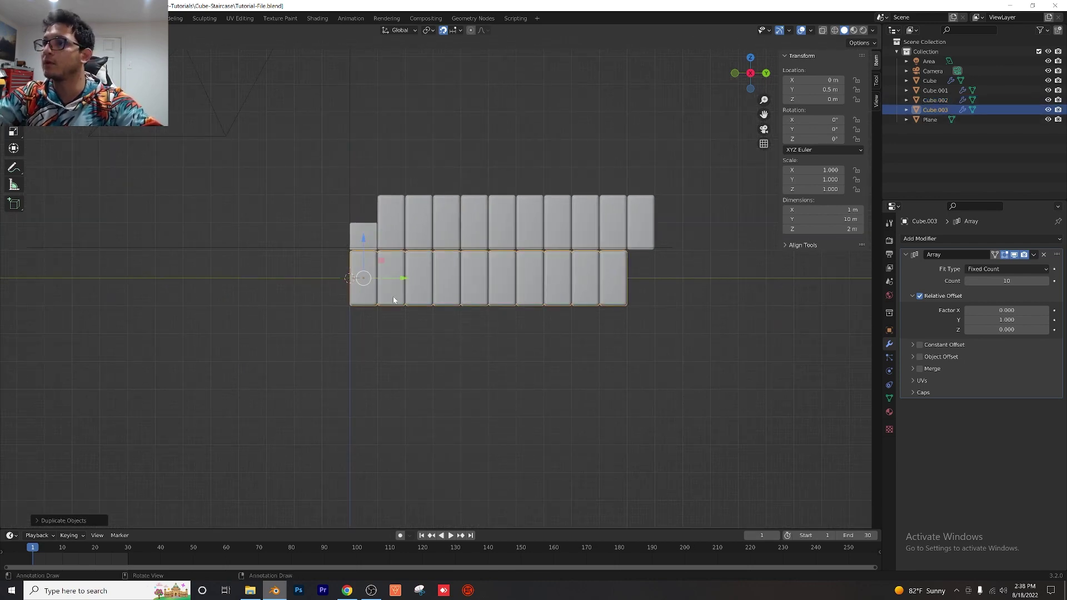
left_click_drag(364, 243, 382, 338)
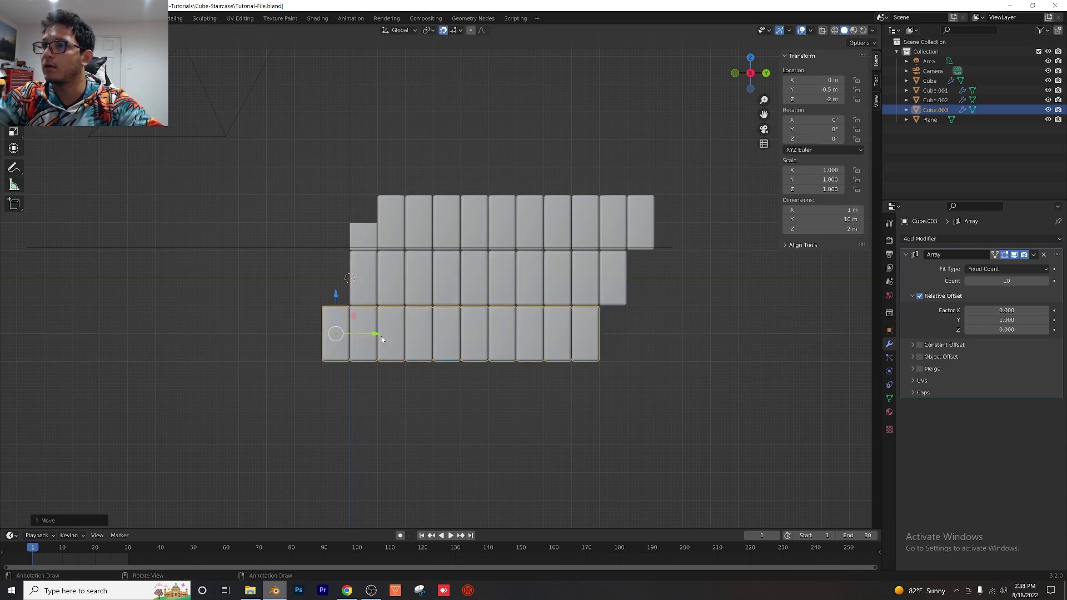
- Duplicate the bottom row of blocks to Y -1.5 m and Z -4 m, and the top row one step up to Z 4 m
key("shift+d")
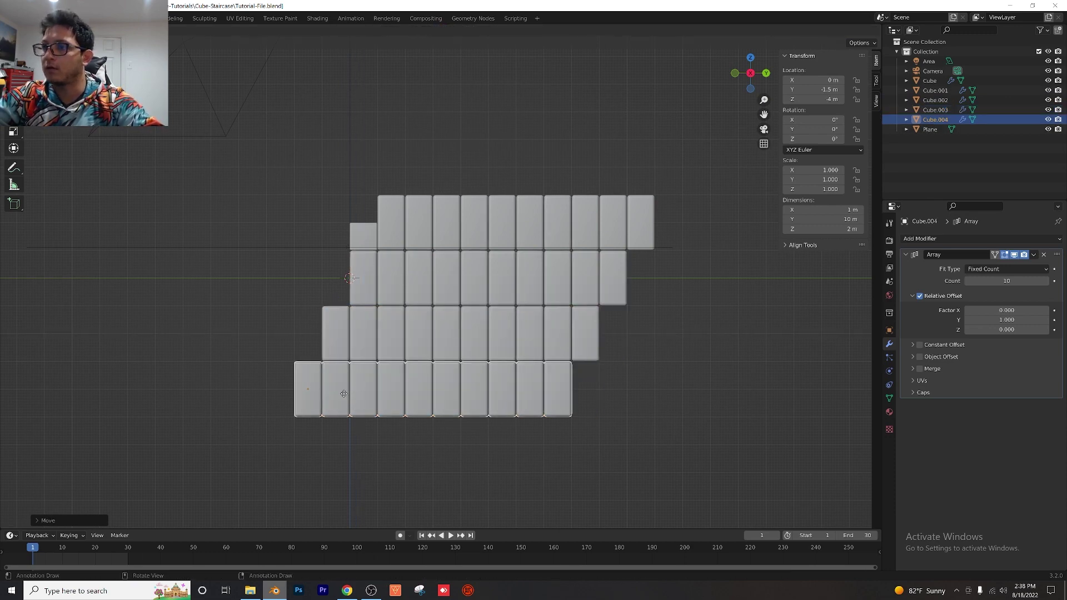
left_click(338, 396)
left_click(429, 226)
key("shift+d")
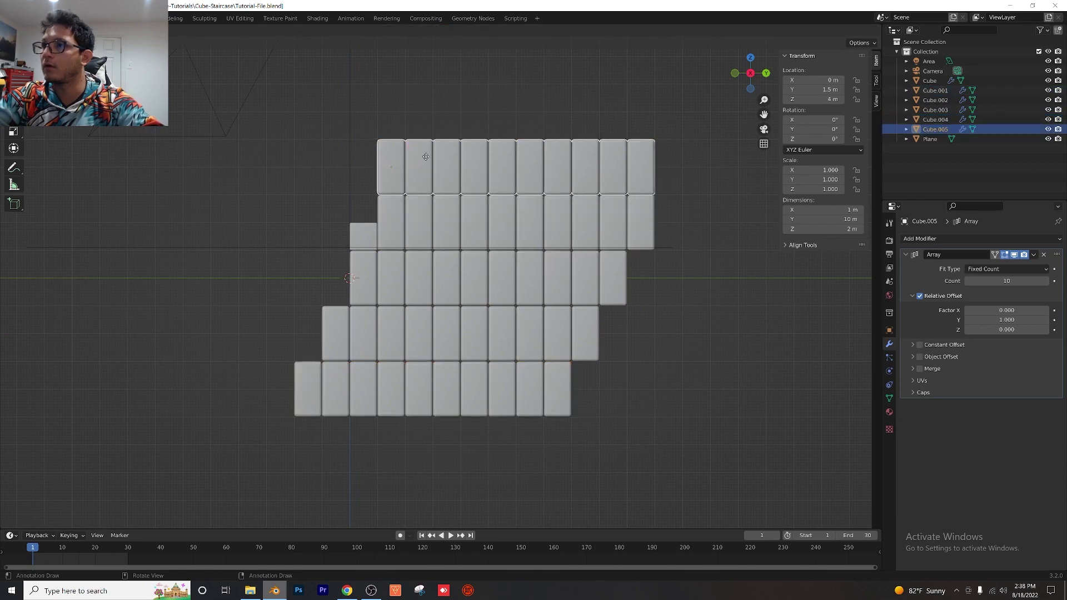
left_click(471, 167)
- Duplicate the top row of blocks to Y 3.5 m and Z 6 m, and the bottom row to Y -2.5 m and Z -6 m
key("shift+d")
left_click(499, 111)
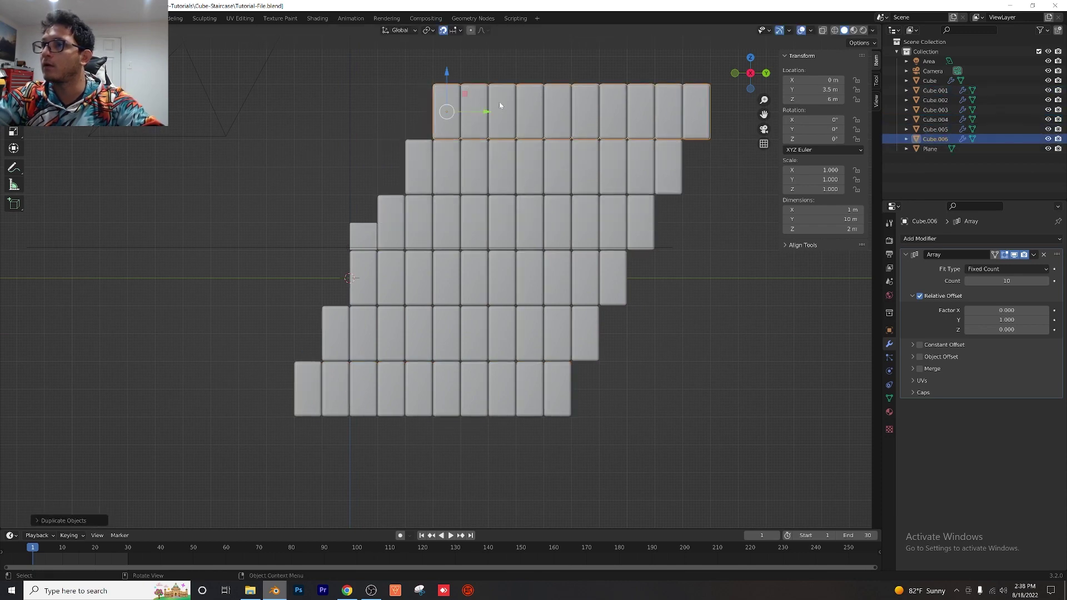
left_click(387, 388)
key("shift+d")
left_click(360, 445)
left_click(357, 449)
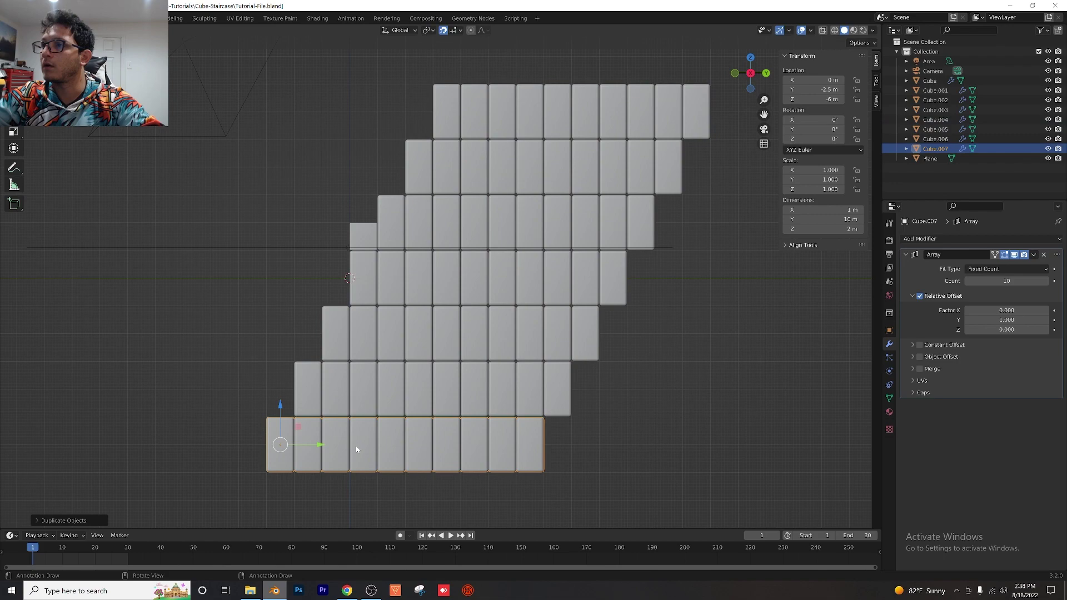
- Move the plane and area light together down along Z until the plane is at -8 m, beneath the lowest row
middle_click_drag(436, 398, 428, 336)
left_click(438, 346)
left_click(396, 238, "shift")
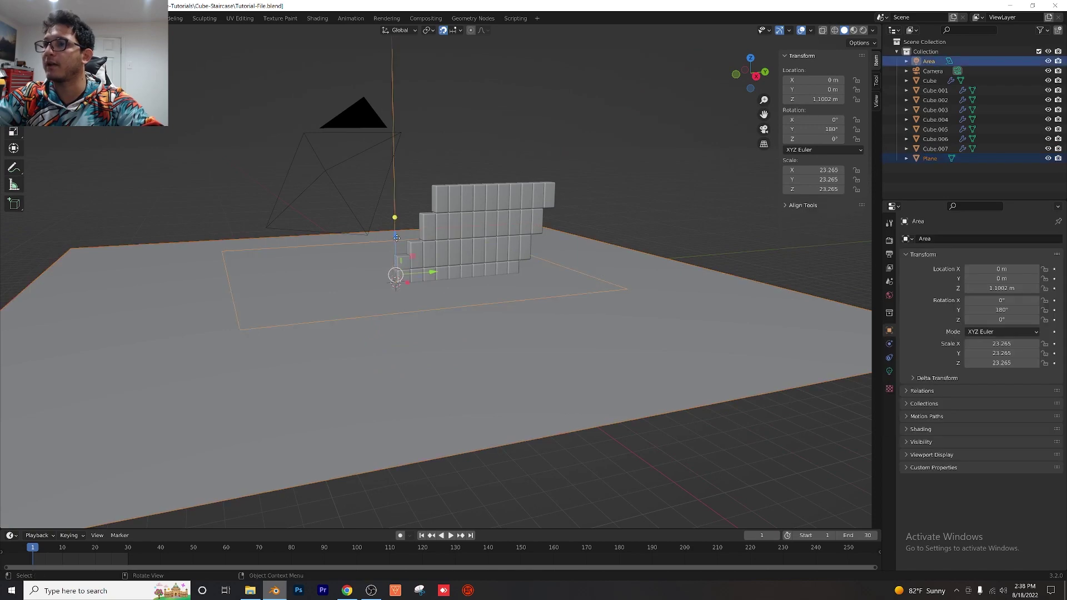
key("g")
key("z")
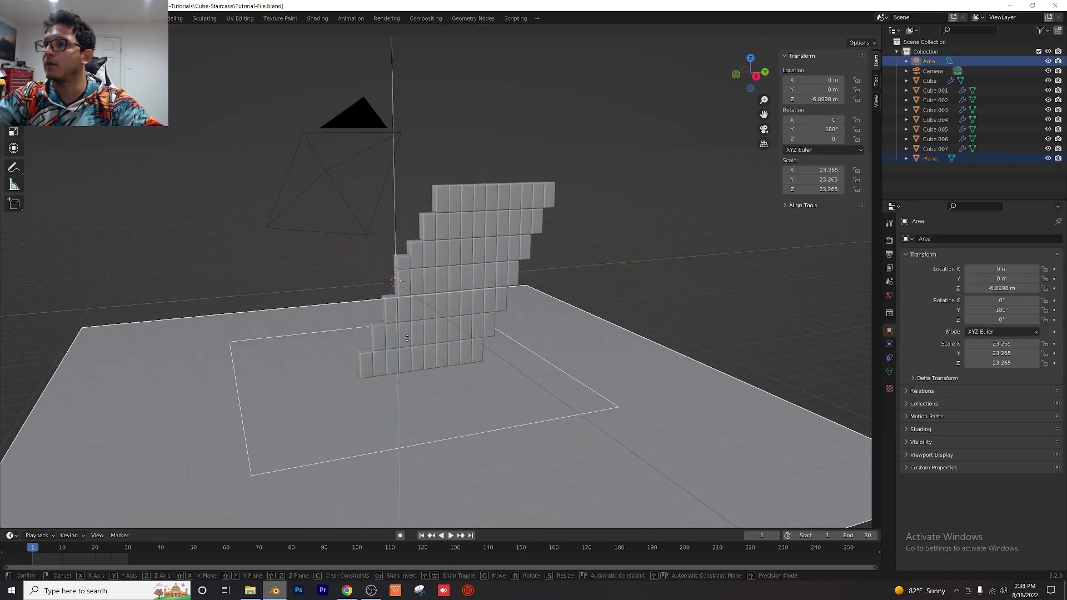
left_click(408, 340)
middle_click_drag(408, 339, 408, 311)
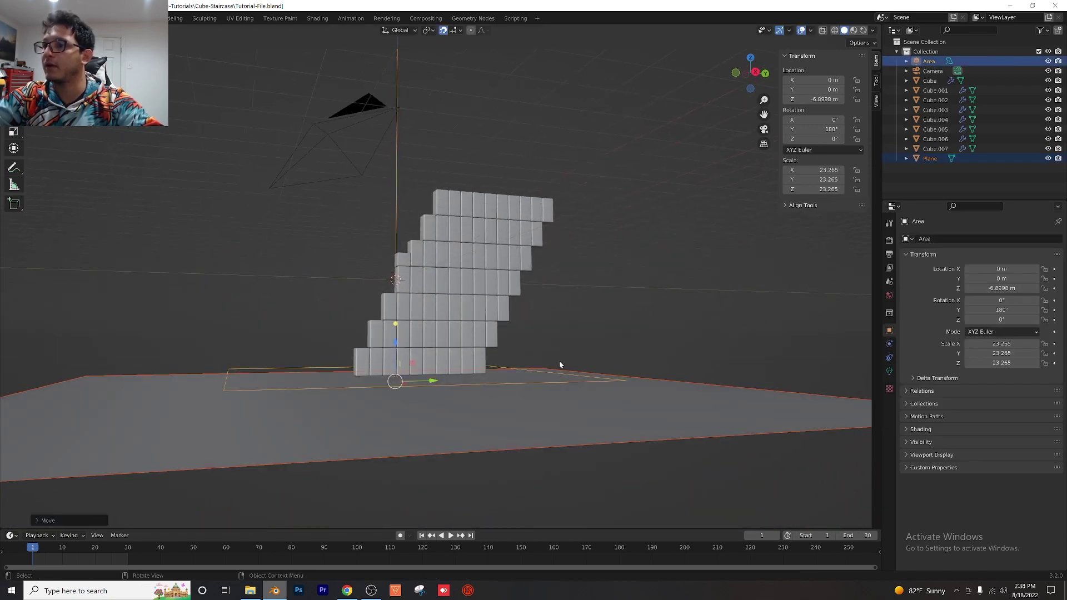
- Lower the area light alone along Z to -7.6055 m, keeping it just above the plane
left_click(558, 333)
middle_click_drag(448, 356, 507, 386)
left_click(505, 382)
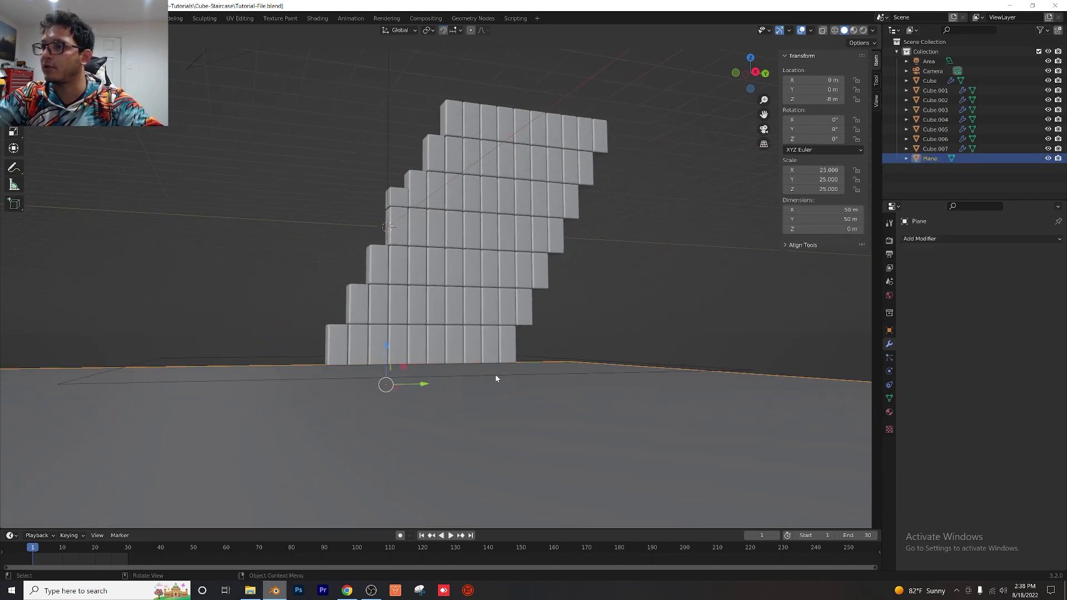
left_click(497, 375)
left_click_drag(386, 328, 386, 341)
left_click(386, 341)
middle_click_drag(386, 341, 402, 370)
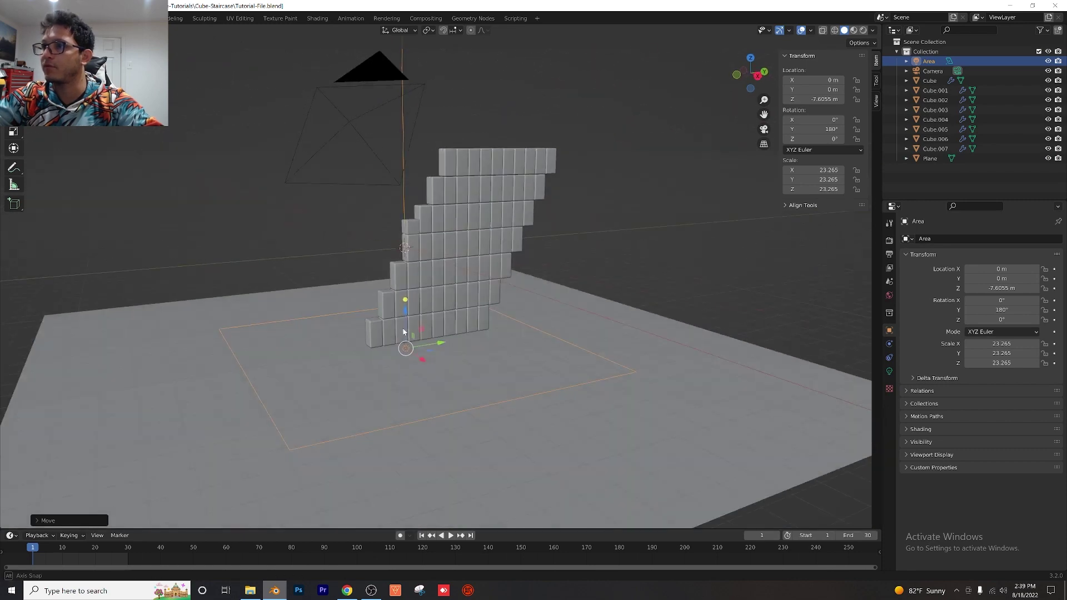
- Examine the block staircase and cube framing through the camera view
scroll(401, 305, "up", 1)
key("KP_0")
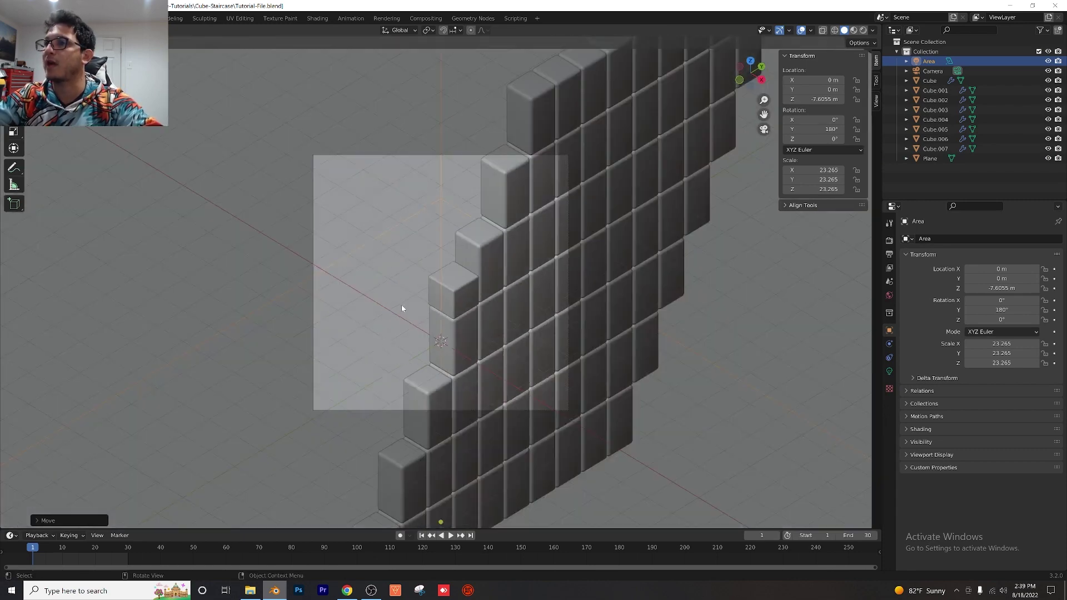
scroll(471, 331, "up", 2)
middle_click_drag(481, 332, 415, 309, "shift")
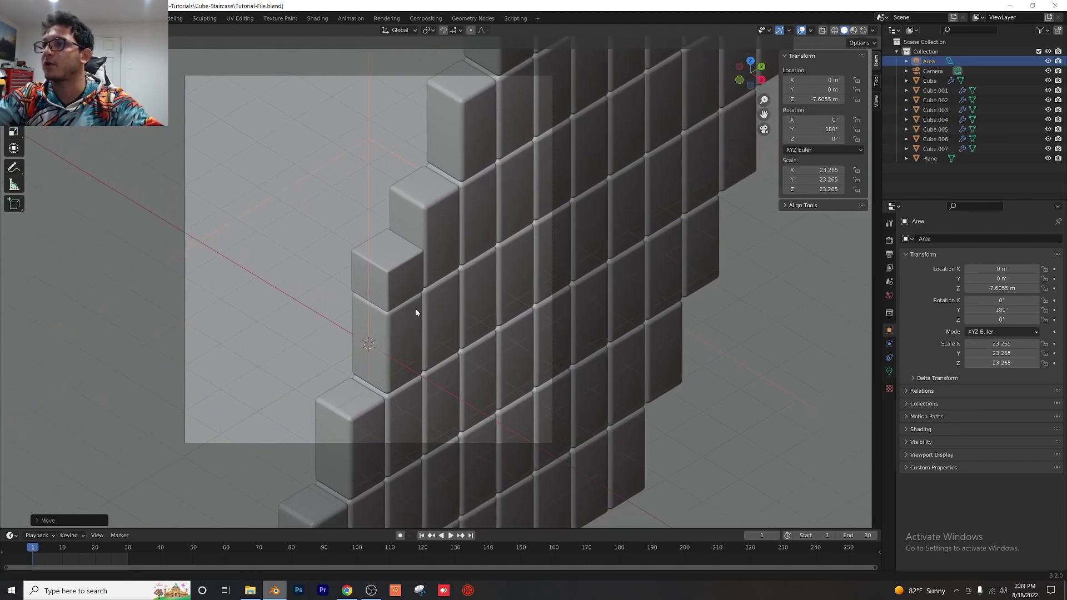
scroll(418, 292, "up", 1)
scroll(419, 292, "down", 1)
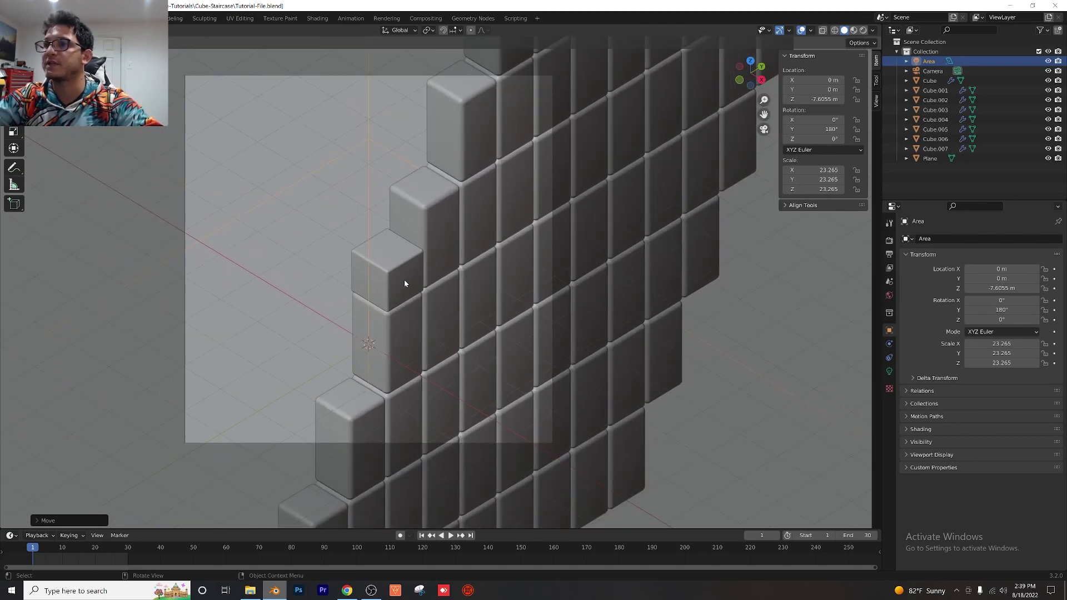
scroll(405, 283, "down", 1)
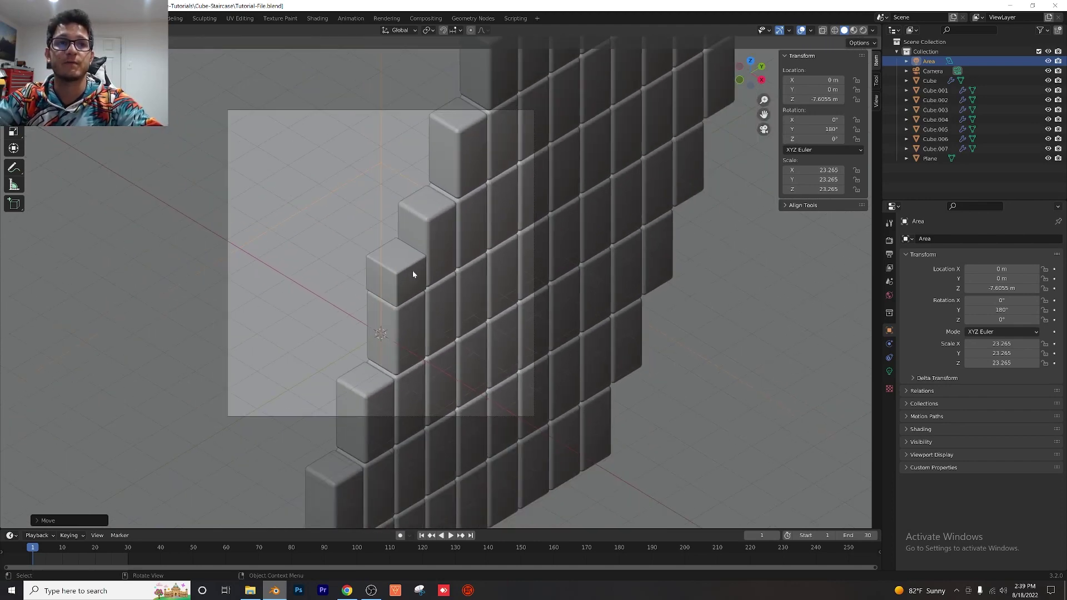
- Add a plain axes empty at the world origin
key("alt+a")
middle_click_drag(413, 271, 402, 241)
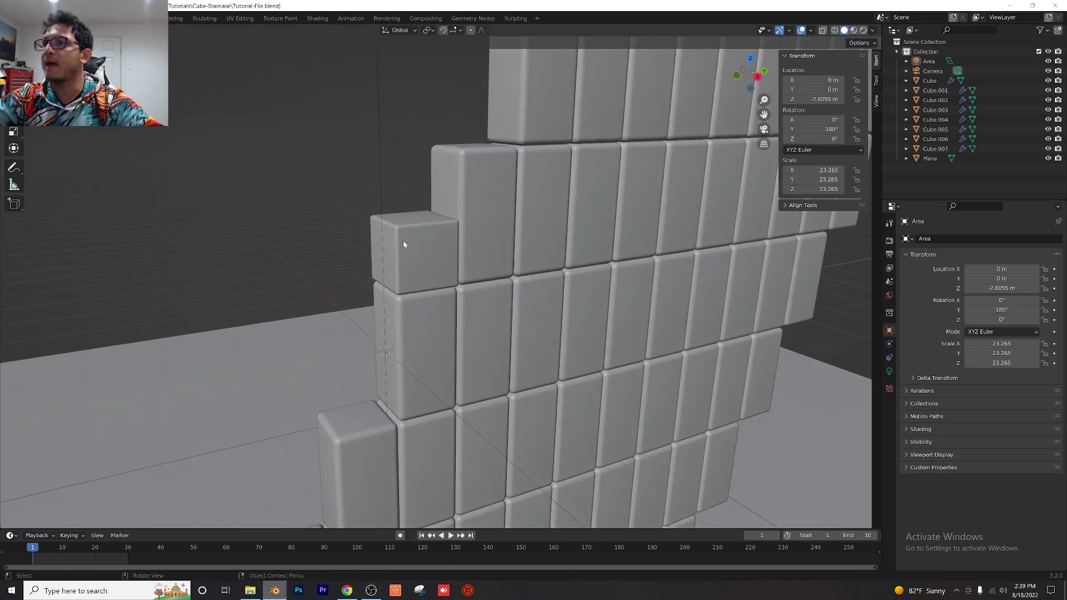
left_click(403, 242)
key("shift+a")
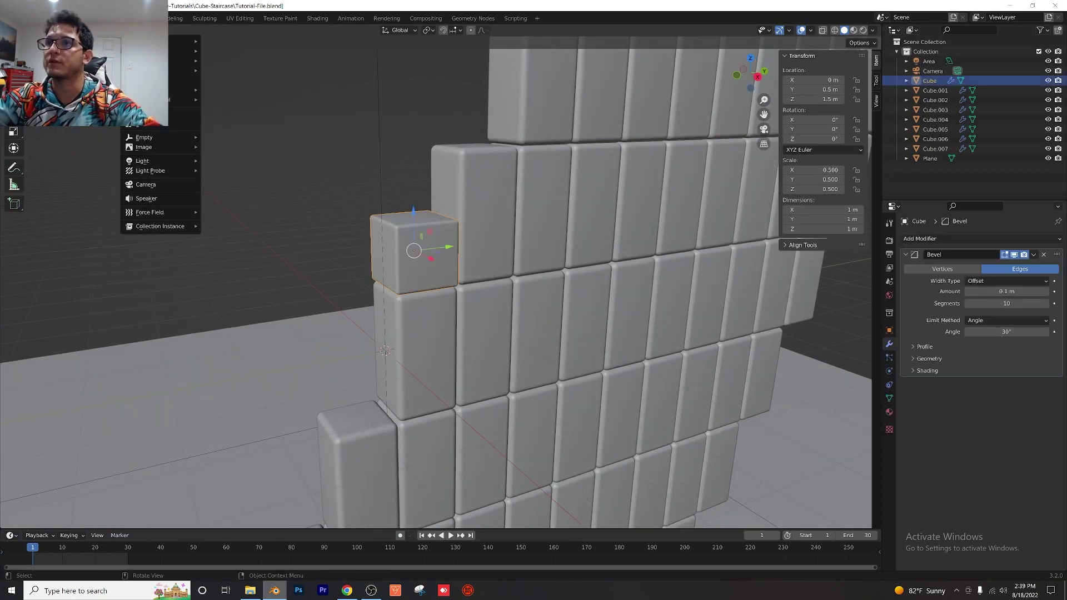
mouse_move(166, 137)
left_click(228, 137)
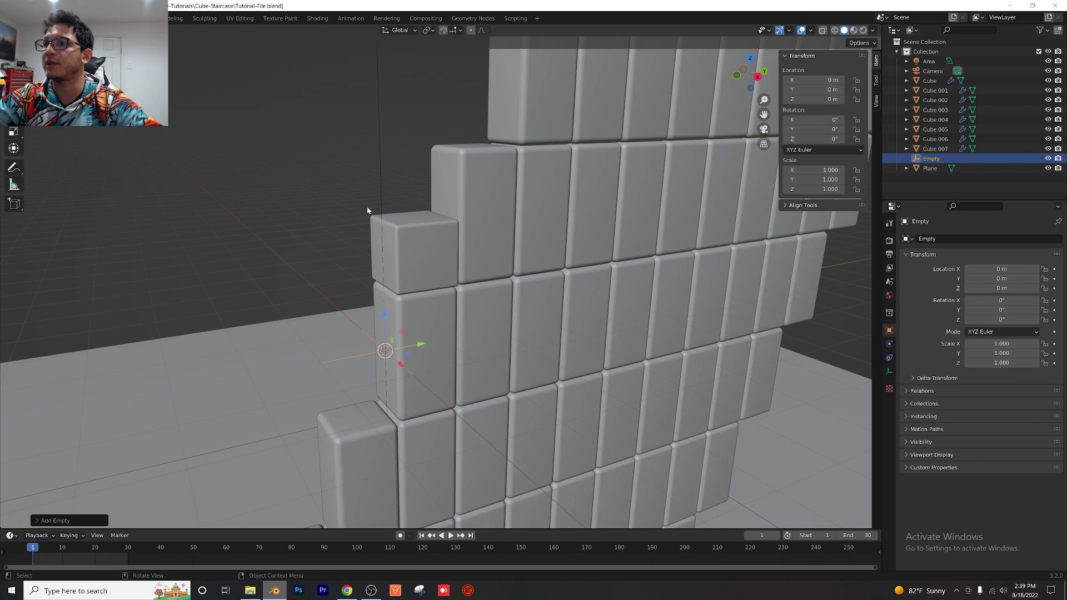
- Move the empty up along Z to 1 m in front view, at the bottom edge of the bevelled cube
left_click(737, 77)
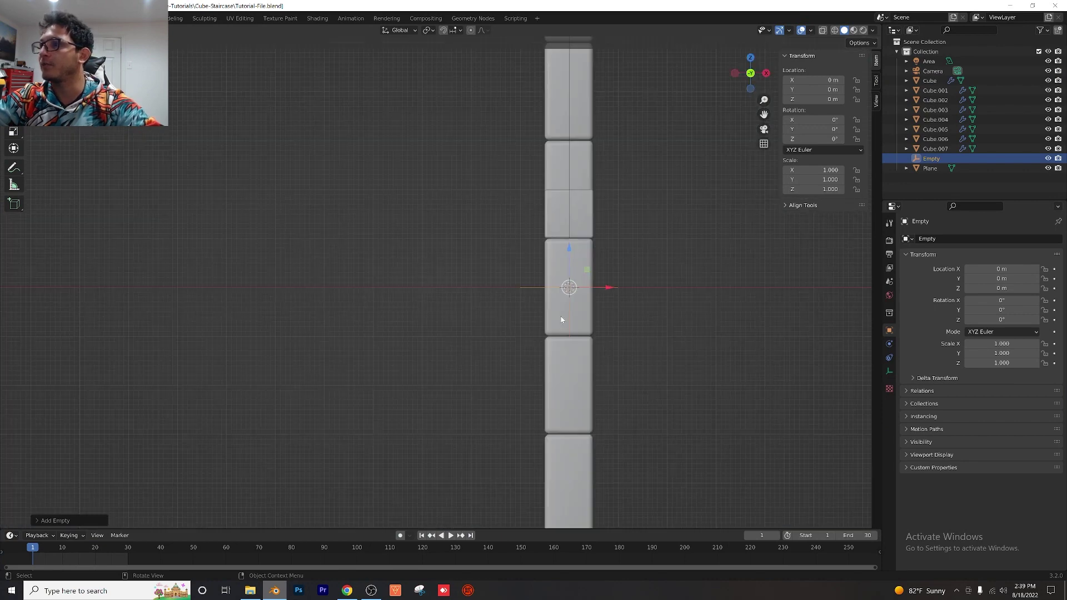
scroll(556, 311, "up", 2)
middle_click_drag(522, 265, 379, 299, "shift")
left_click_drag(481, 279, 471, 254)
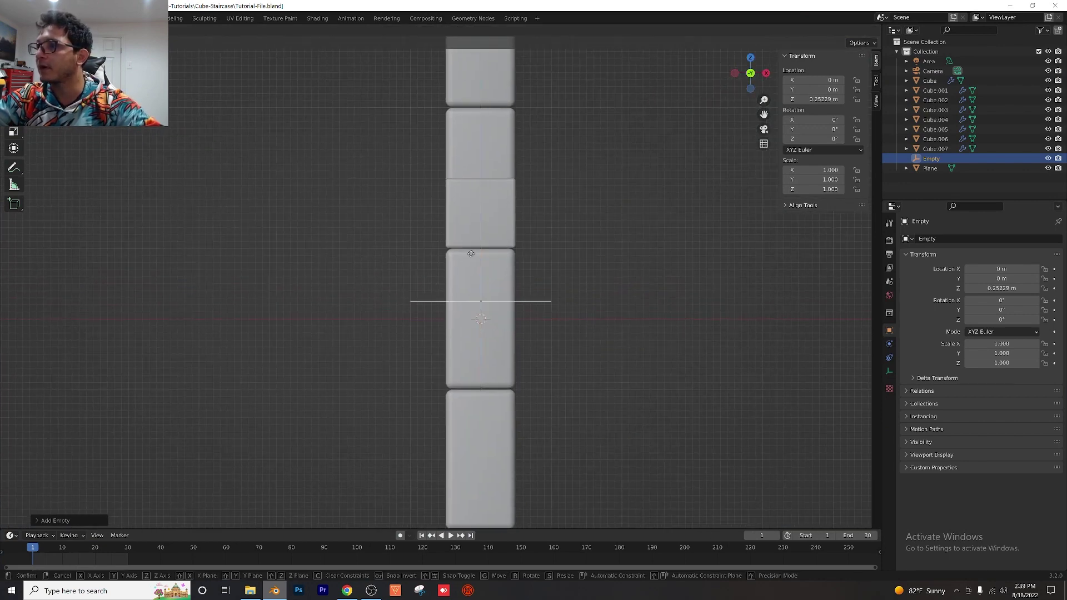
left_click(451, 207)
middle_click_drag(450, 207, 401, 282)
scroll(389, 284, "up", 1)
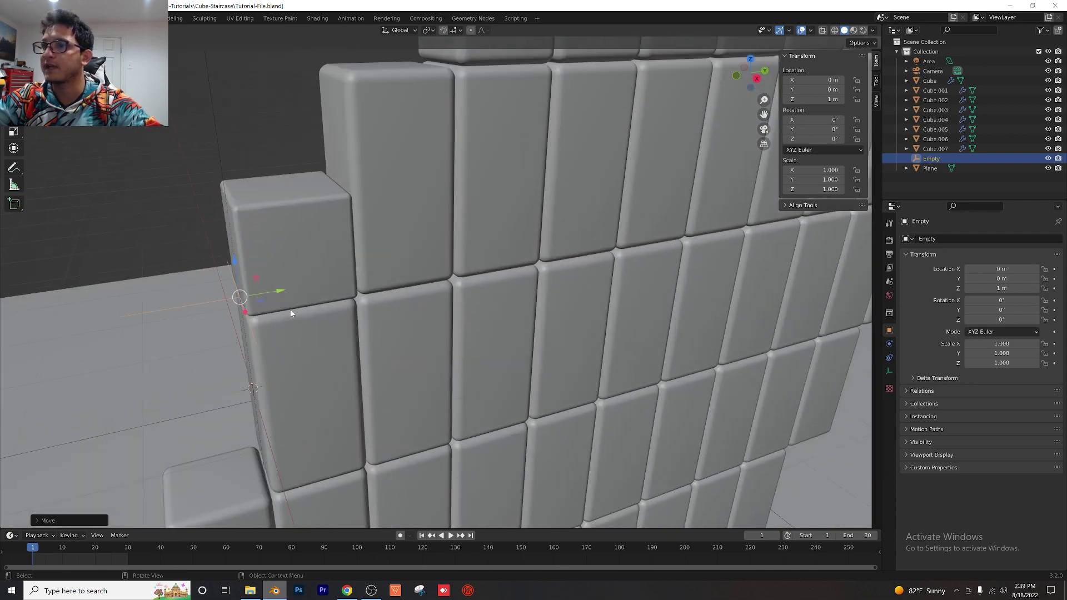
- Parent the bevelled cube to the empty using the Object option
middle_click_drag(290, 309, 464, 291, "shift")
scroll(389, 298, "up", 3)
left_click(463, 291)
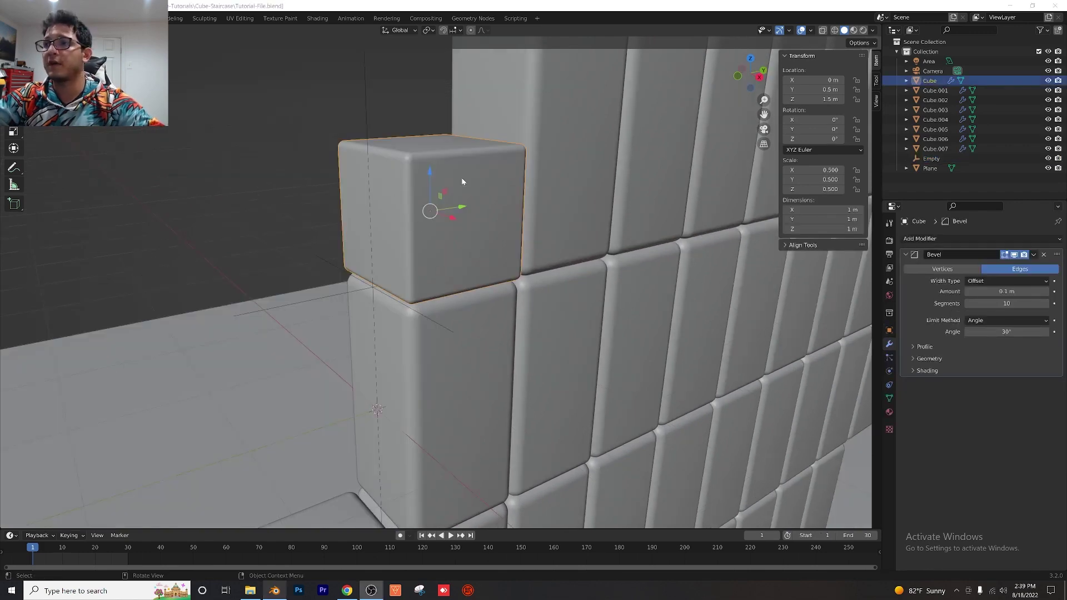
left_click(325, 260, "shift")
key("ctrl+p")
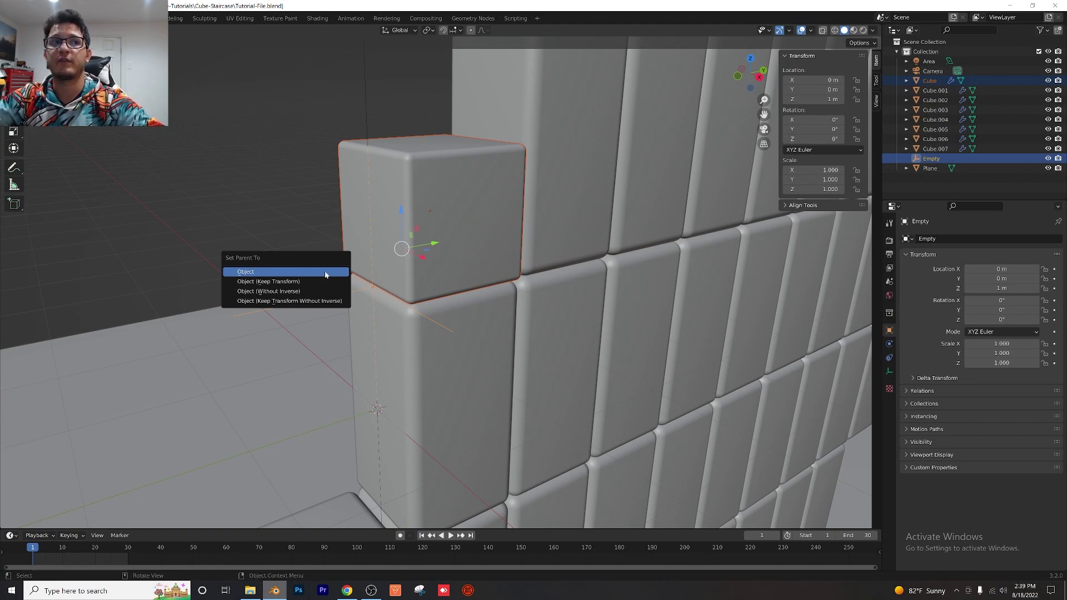
left_click(326, 275)
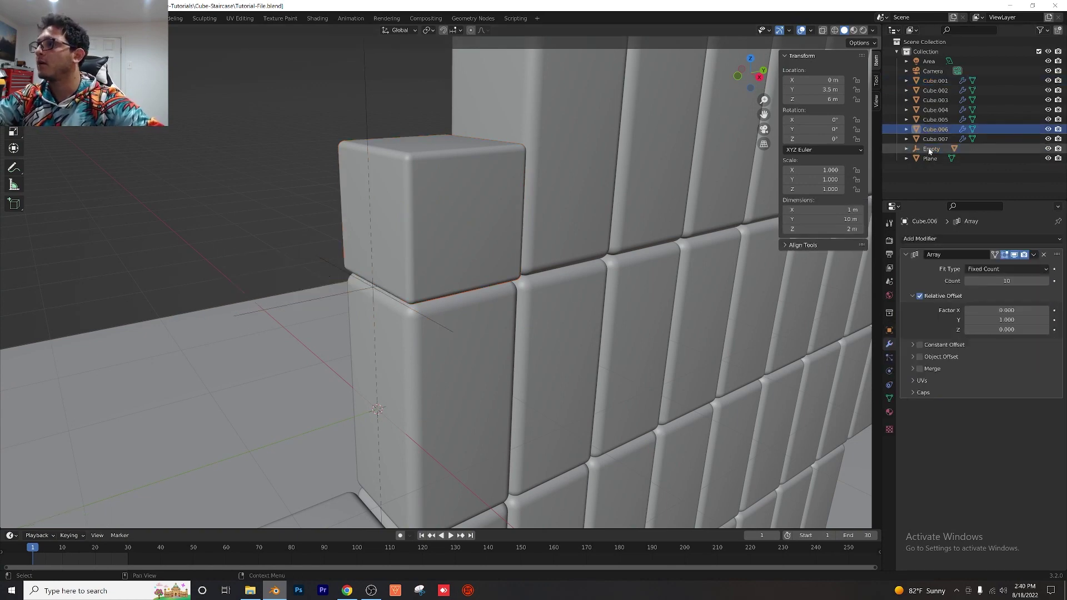
- Test the parenting by moving the empty and rotating it about X, undoing both changes
key("g")
left_click(439, 302)
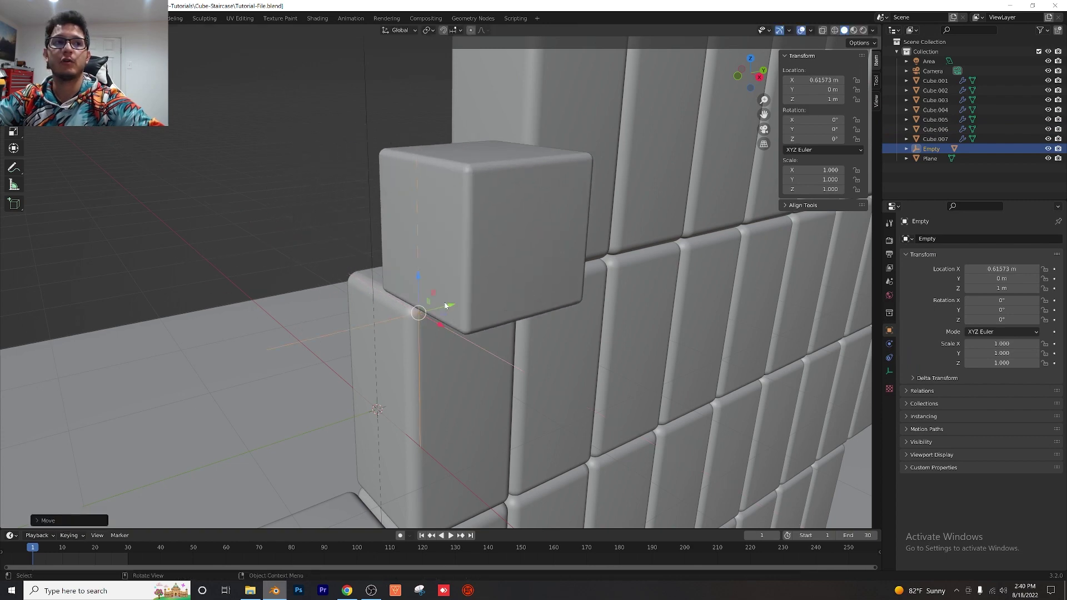
key("ctrl+z")
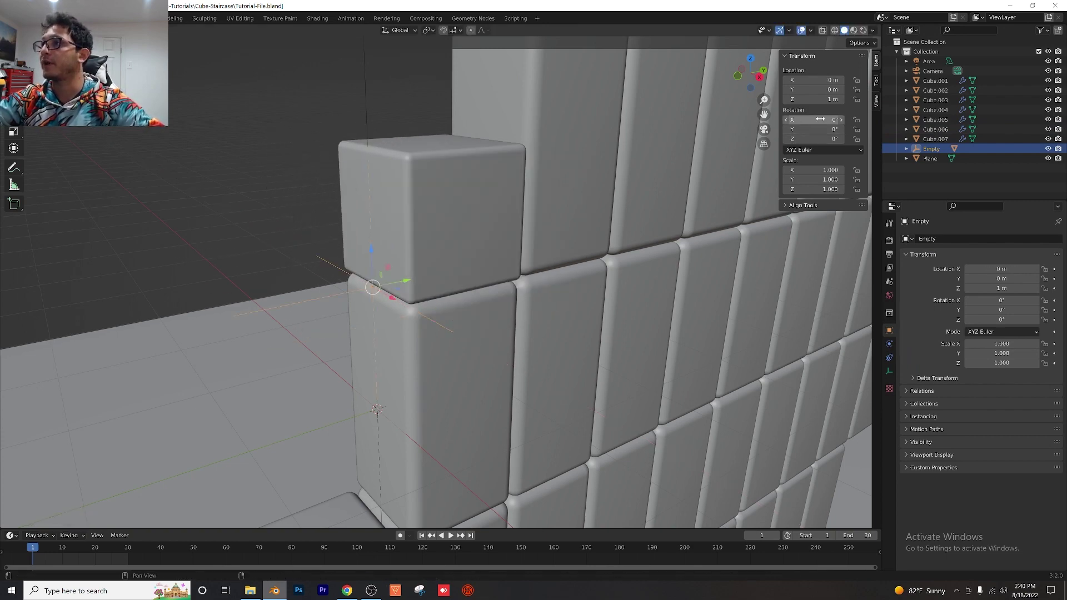
mouse_move(813, 120)
left_mouse_down()
mouse_move(837, 120)
mouse_move(816, 119)
left_mouse_up()
key("ctrl+z")
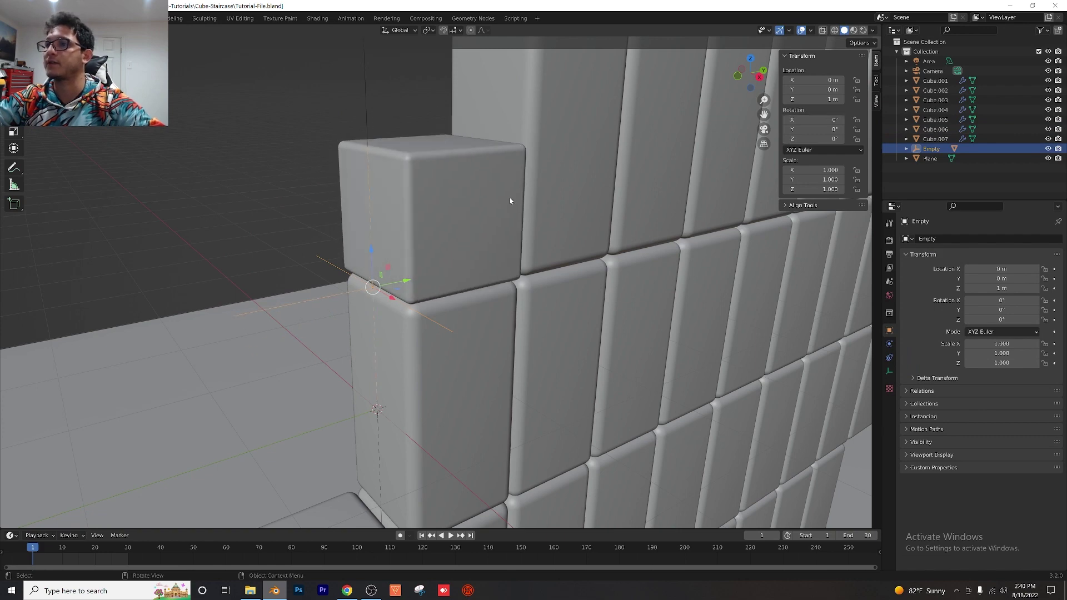
- Add a second plain axes empty at the world origin and scale it to 4.189
scroll(375, 212, "down", 1)
scroll(375, 213, "down", 4)
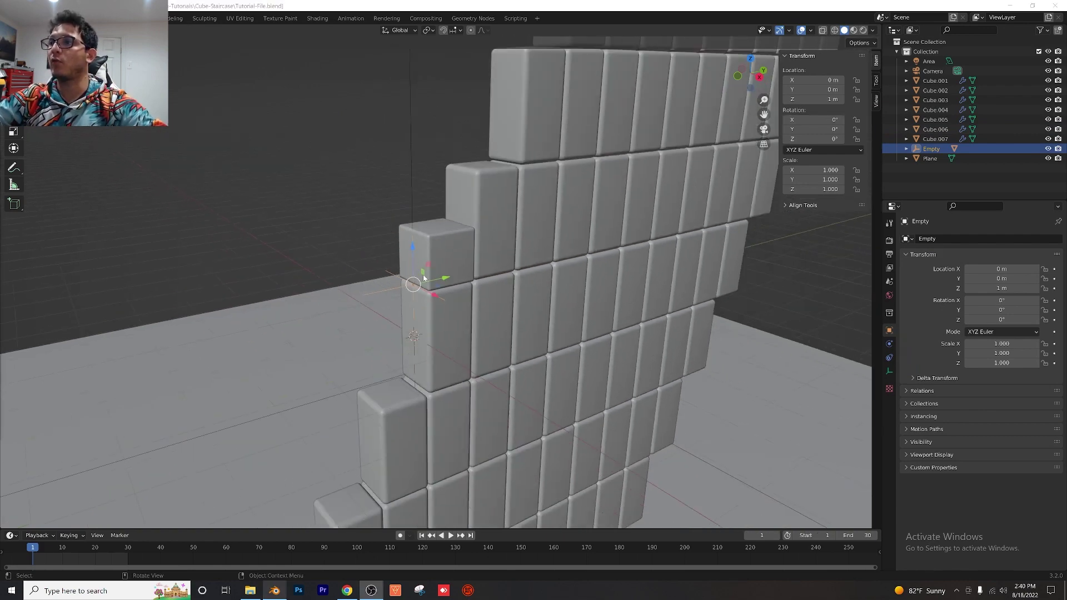
mouse_move(423, 277)
middle_mouse_down()
mouse_move(384, 219)
mouse_move(469, 315)
mouse_move(417, 241)
mouse_move(422, 258)
middle_mouse_up()
scroll(397, 239, "down", 3)
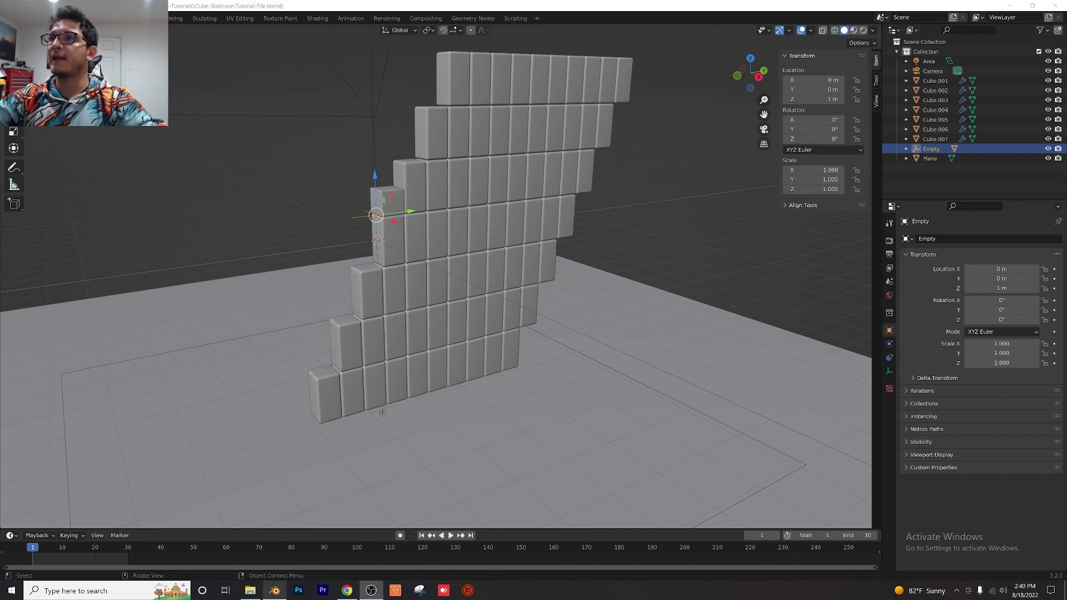
key("shift+a")
mouse_move(184, 137)
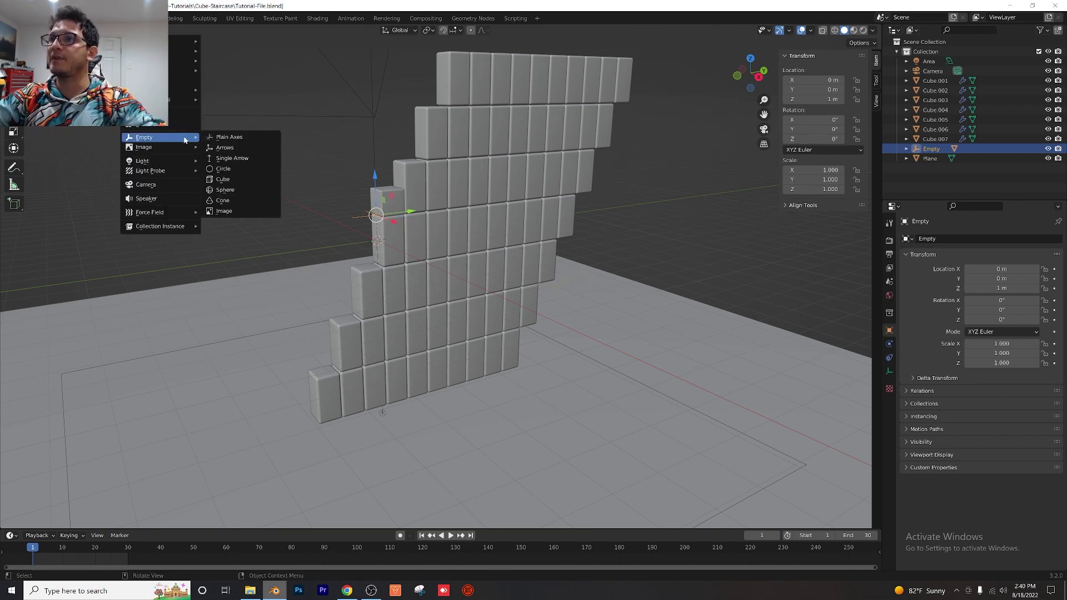
left_click(225, 139)
key("s")
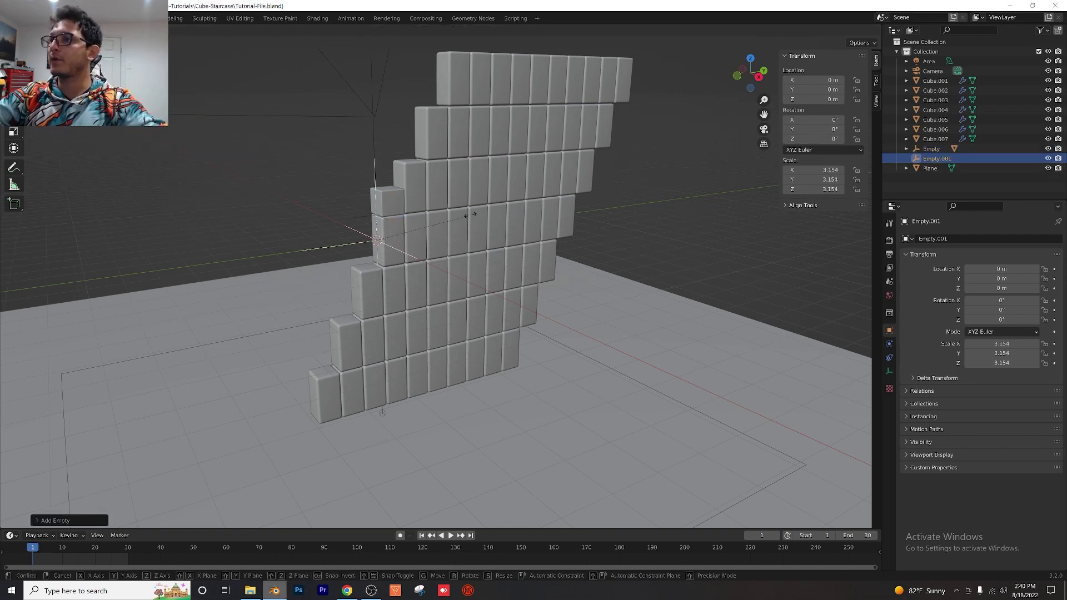
left_click(500, 205)
- Disable viewport selection for the camera, area light and plane
scroll(366, 245, "up", 2)
middle_click_drag(365, 245, 398, 230, "shift")
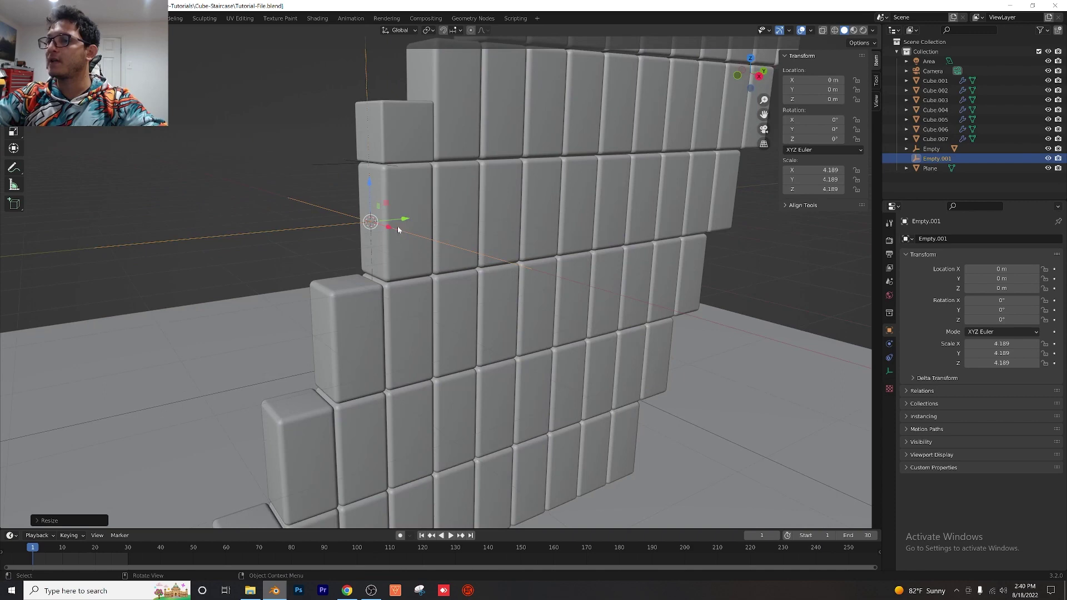
scroll(398, 230, "down", 1)
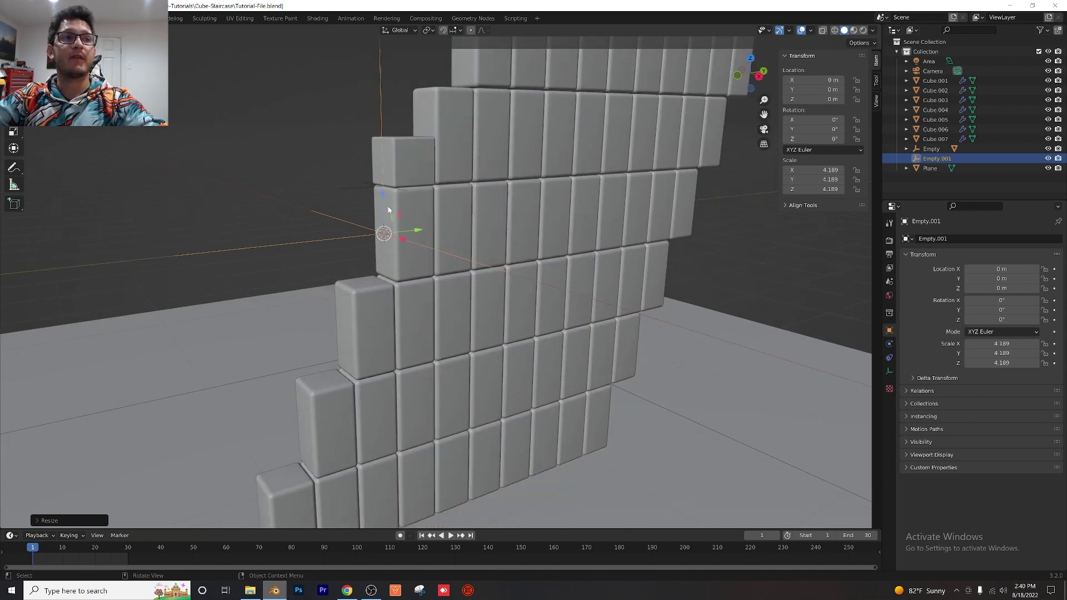
scroll(549, 111, "down", 8)
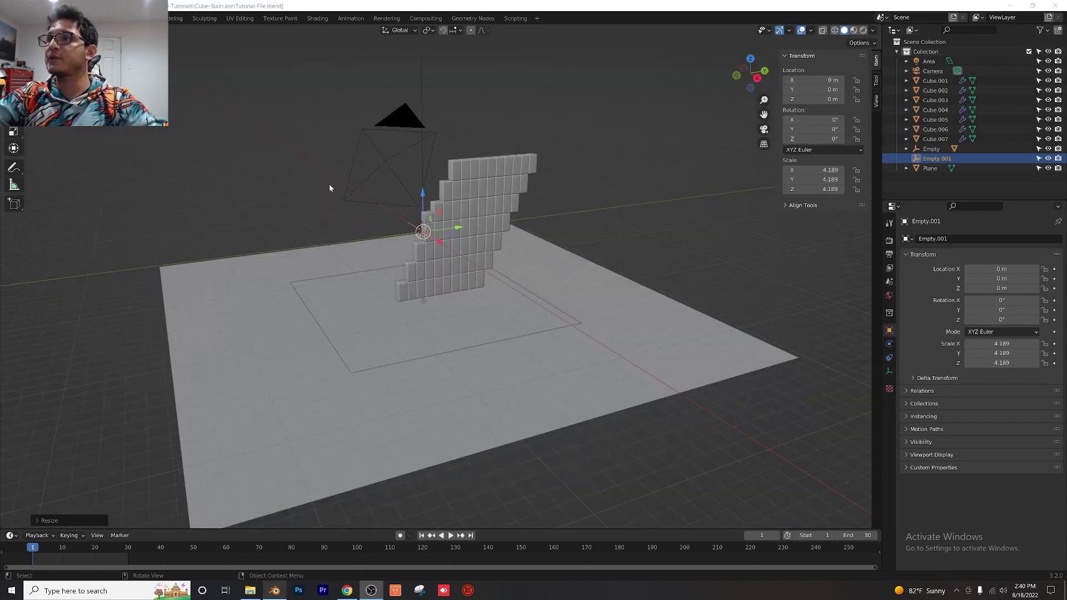
middle_click_drag(329, 188, 352, 171)
left_click(360, 163)
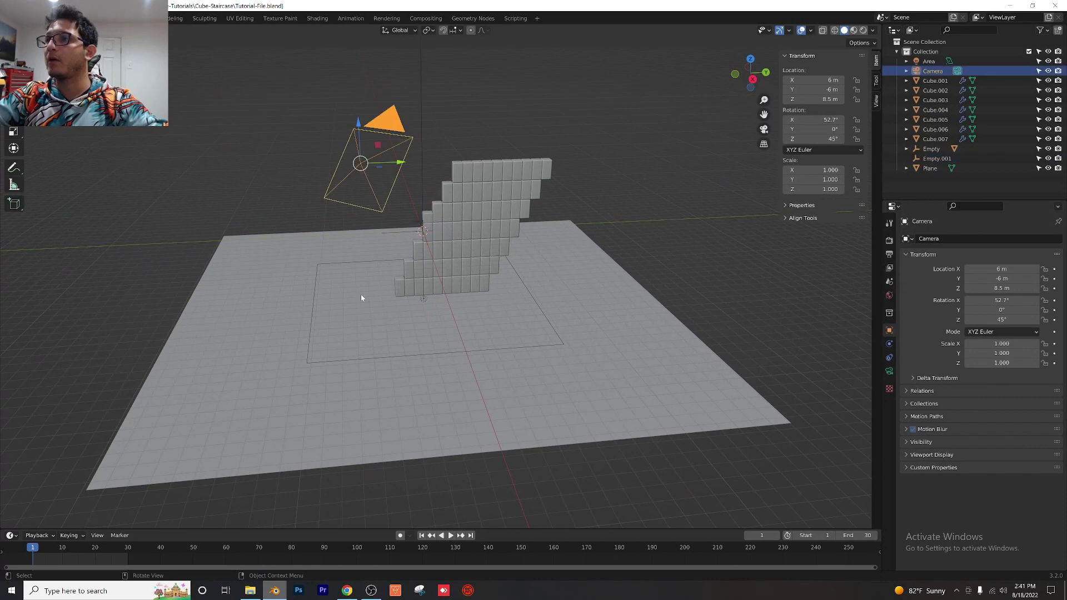
left_click(334, 264, "shift")
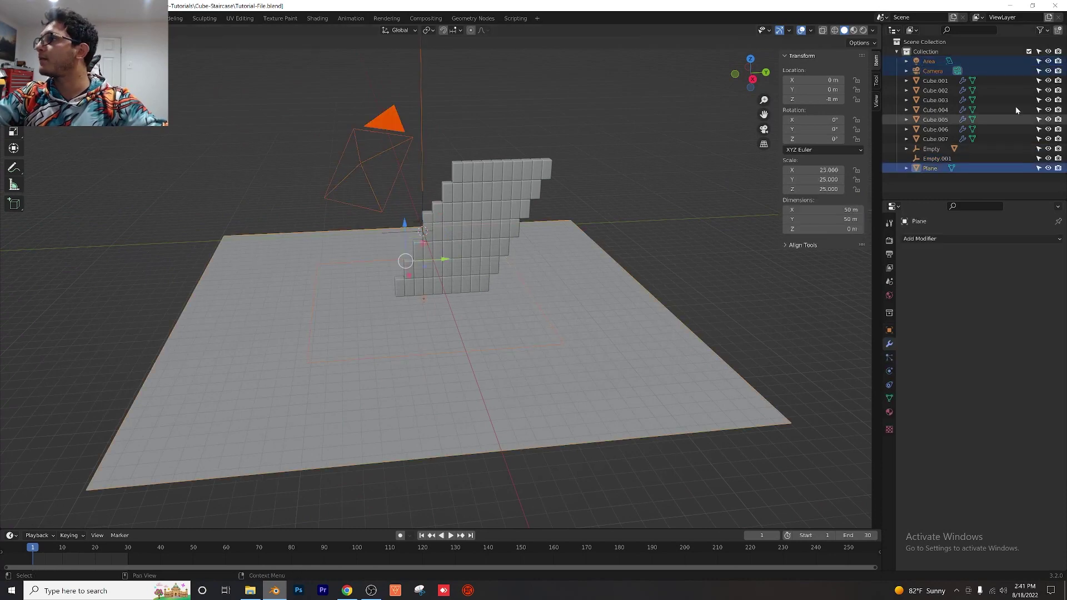
left_click(1039, 71)
left_click(1039, 167)
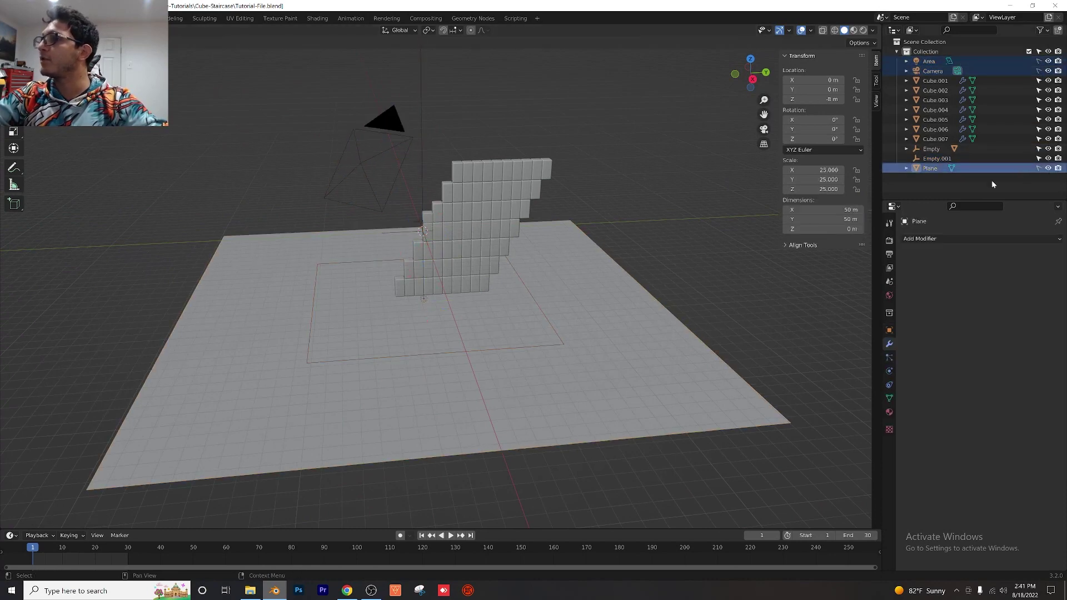
- Parent all the cube rows and the first empty to the larger empty at the world origin
left_click_drag(169, 71, 556, 335)
left_click_drag(252, 127, 622, 396)
left_click(597, 356)
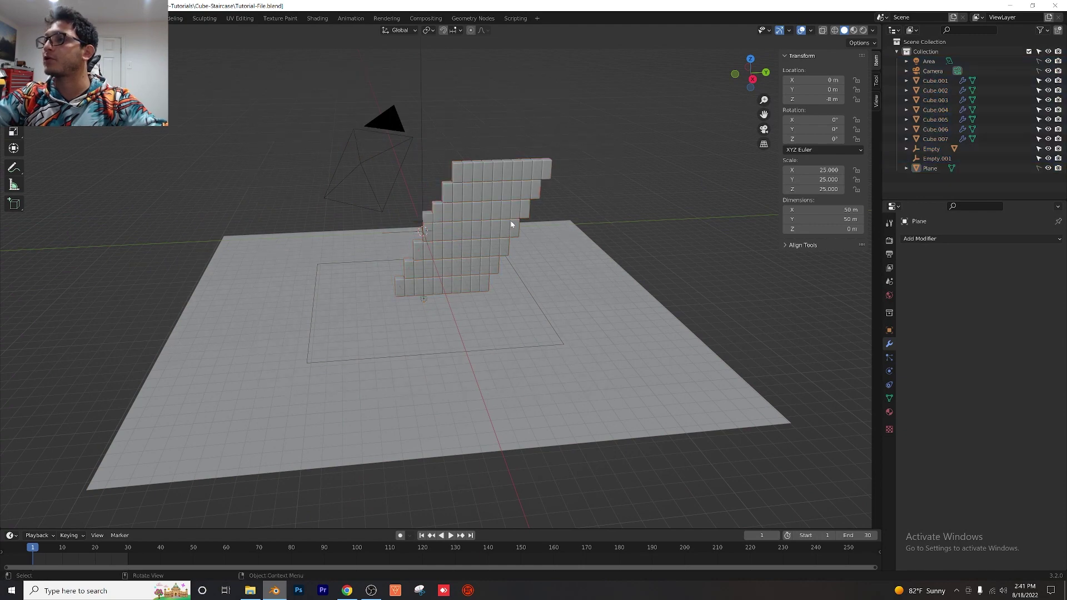
scroll(473, 225, "up", 3)
middle_click_drag(438, 230, 422, 251)
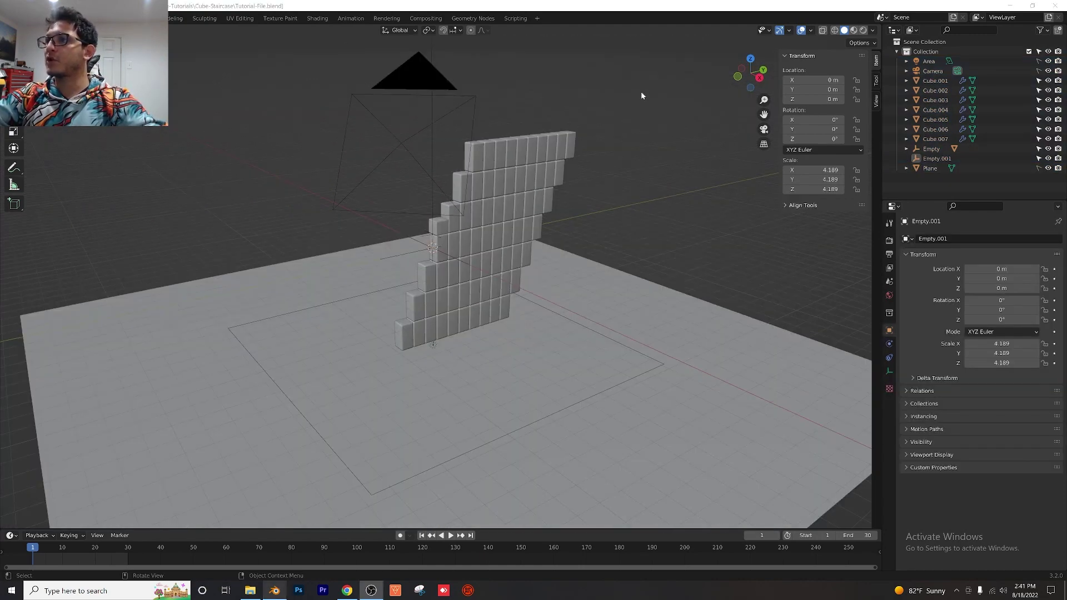
left_click_drag(642, 96, 383, 342)
scroll(534, 255, "up", 4)
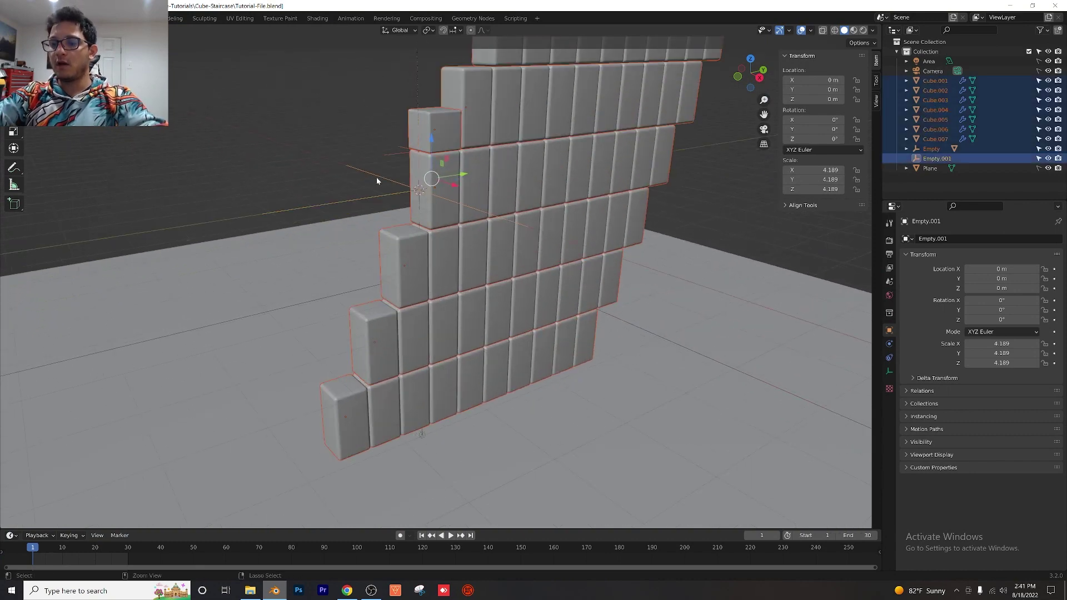
key("ctrl+p")
left_click(376, 178)
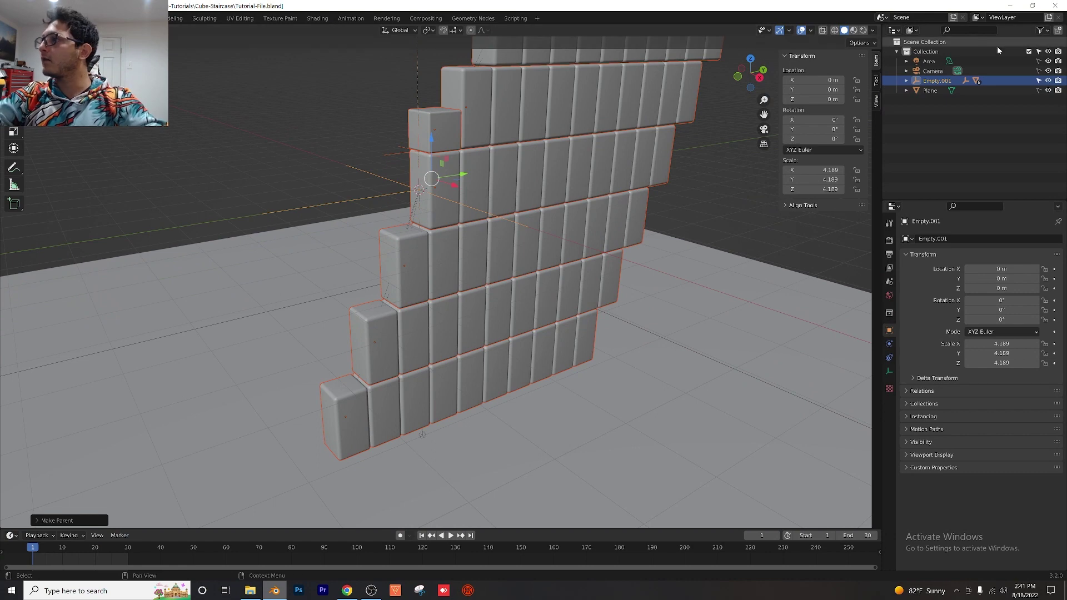
- Enlarge the timeline and insert a Location keyframe for the parent empty alone at frame 0
left_click_drag(422, 157, 481, 197)
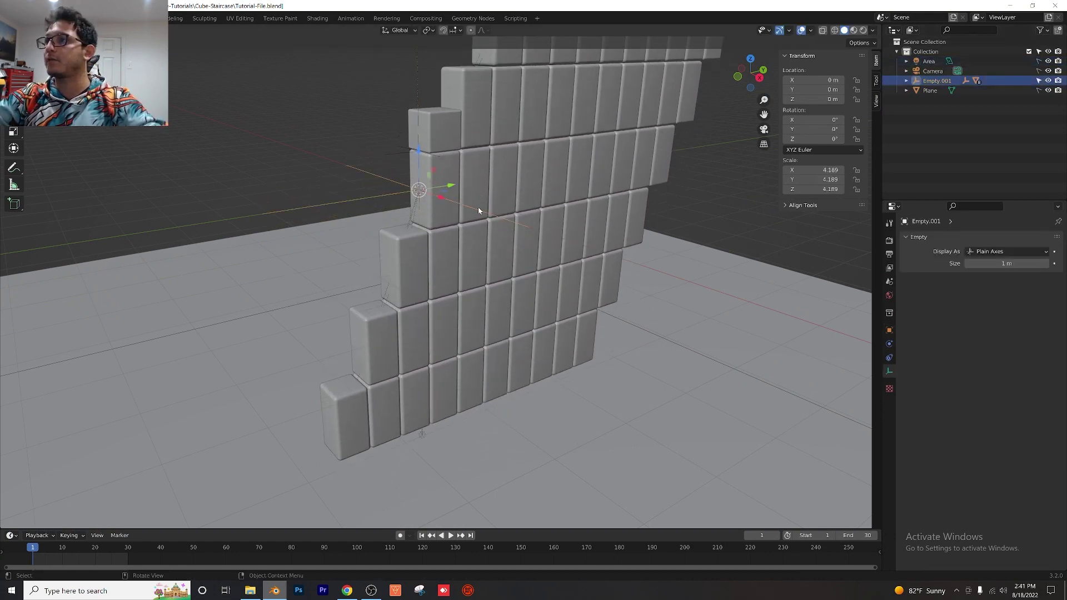
key("ctrl+z")
left_click_drag(198, 530, 198, 399)
middle_click_drag(379, 198, 376, 218, "shift")
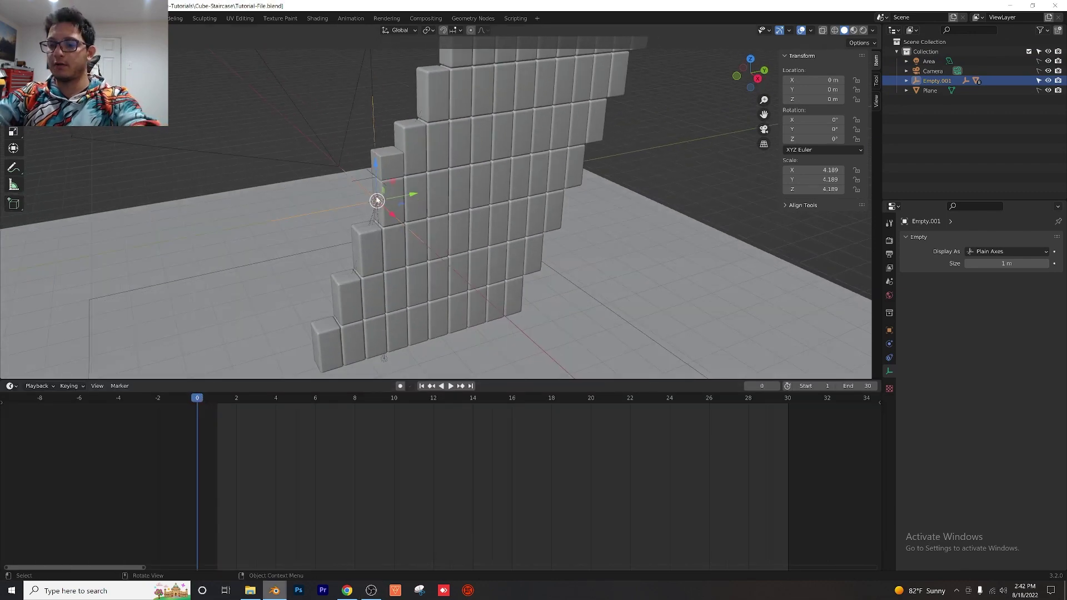
key("i")
left_click(365, 198)
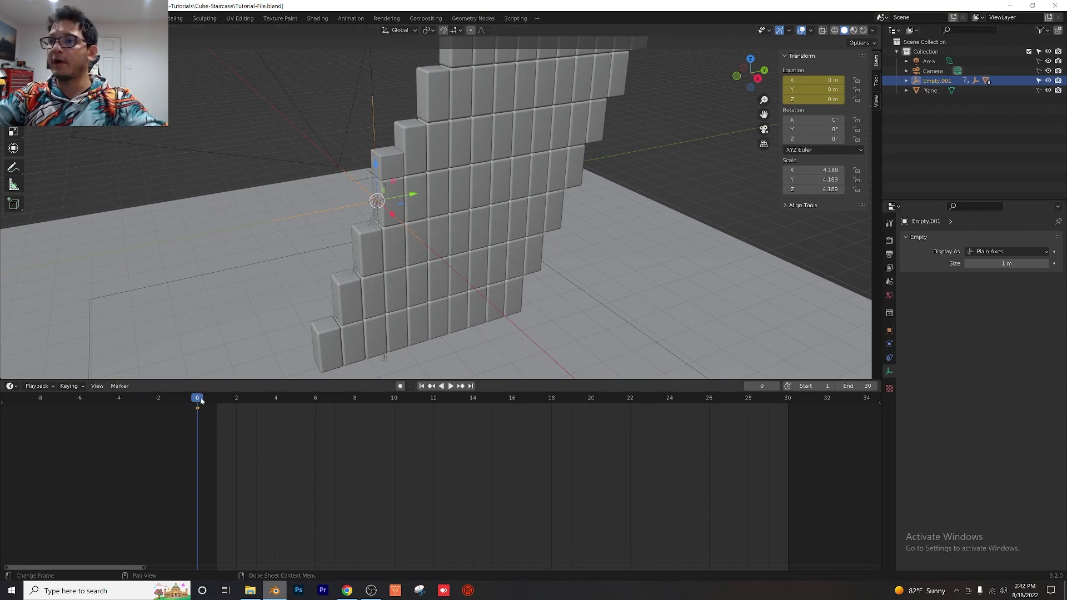
- At frame 30, move the parent empty to Y 1 m and Z 2 m and insert a Location keyframe
left_click_drag(201, 400, 788, 401)
scroll(462, 225, "down", 2)
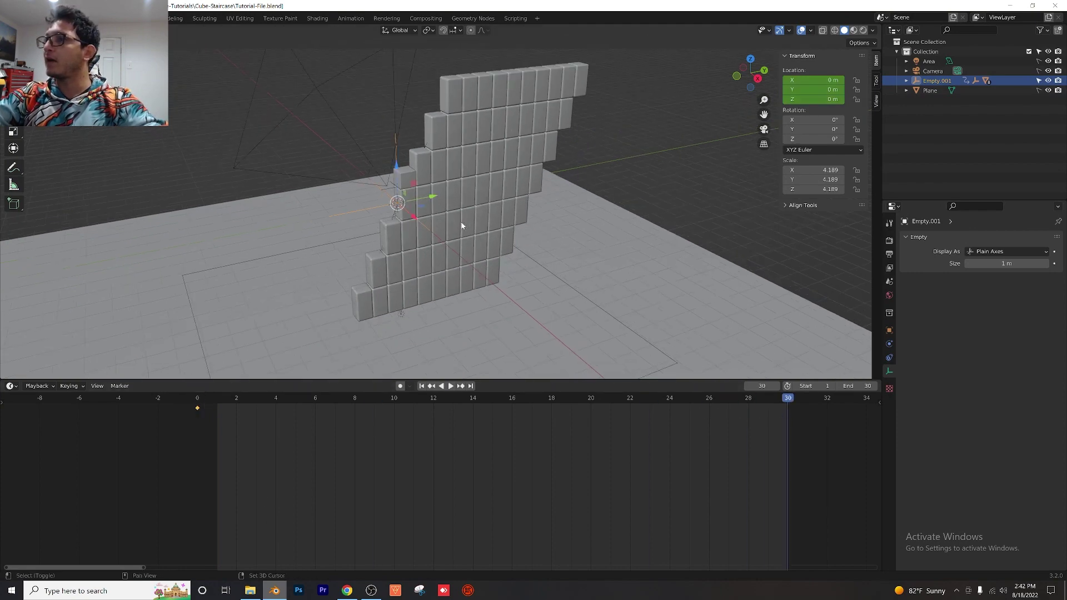
middle_click_drag(461, 225, 394, 221)
left_click_drag(389, 213, 378, 185)
left_click_drag(431, 206, 479, 198)
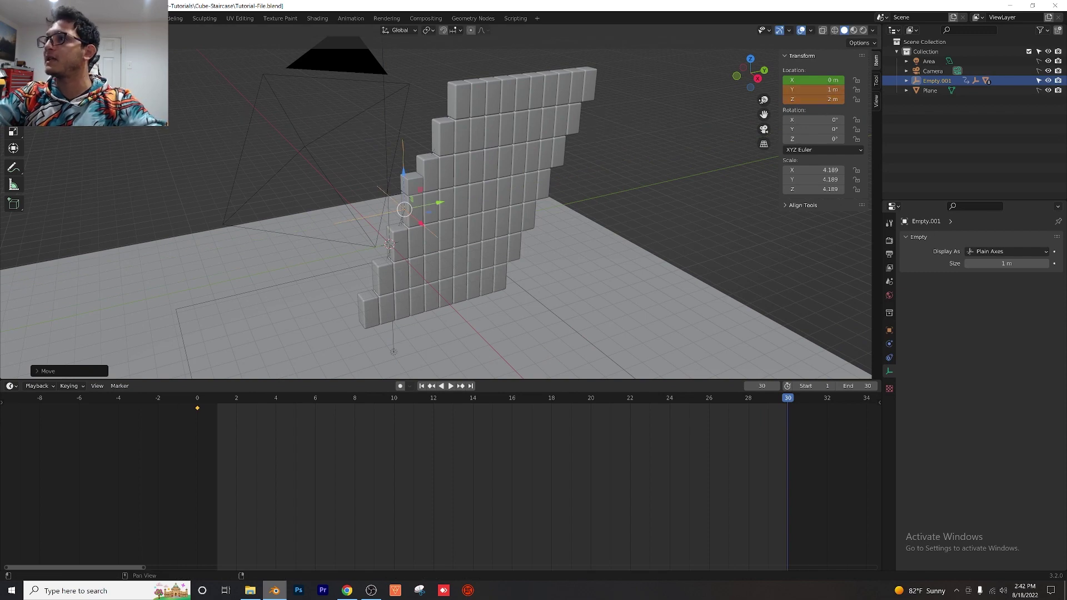
key("i")
left_click(413, 208)
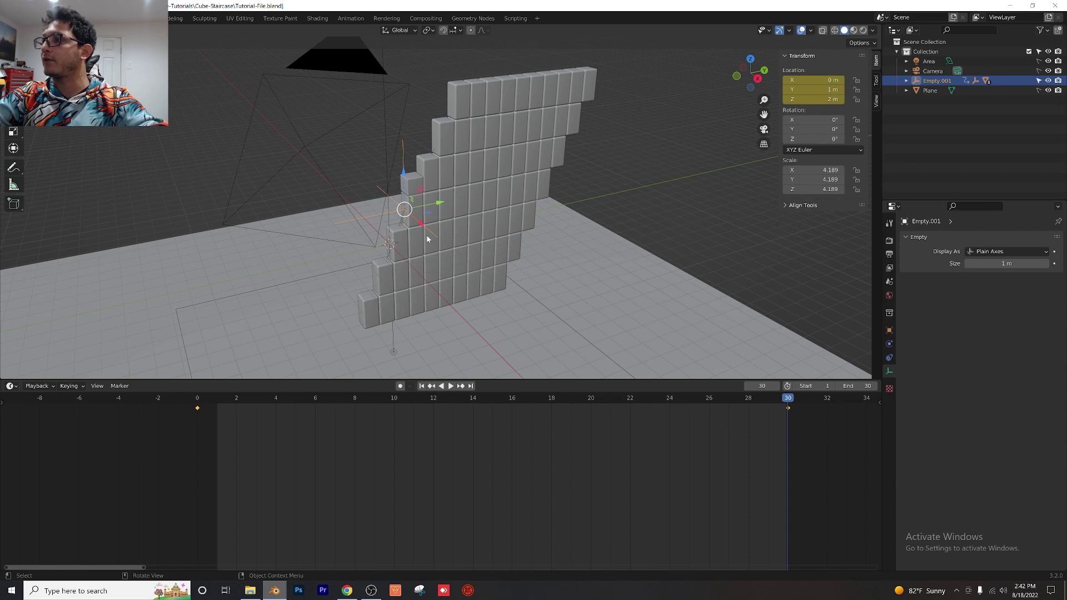
- Play back the staircase motion and compare frames 0 and 30 to check that the animation loops
key("space")
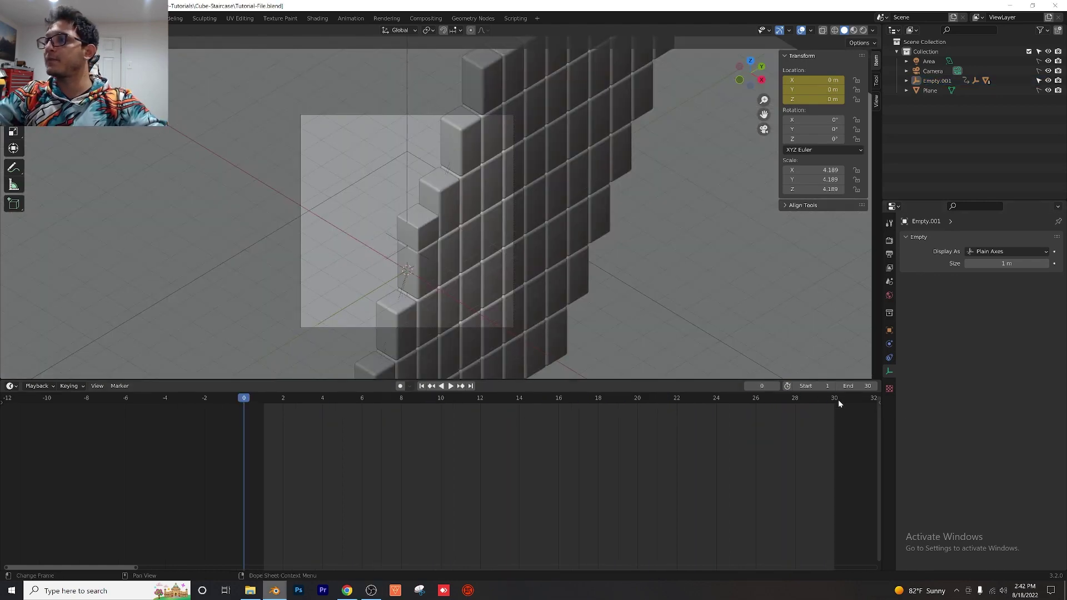
left_click(246, 398)
key("space")
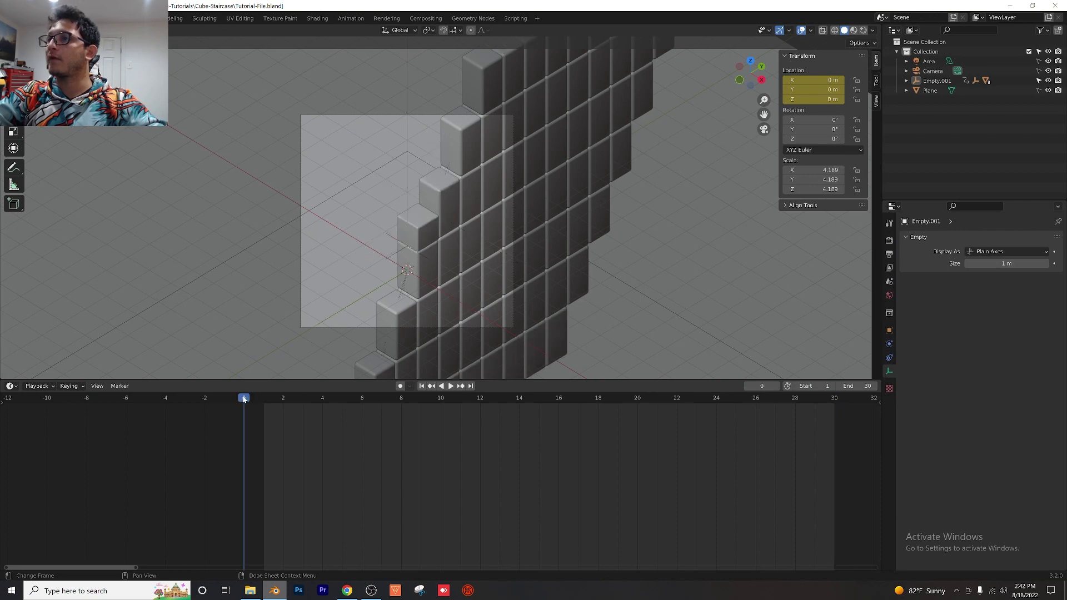
left_click(835, 399)
left_click(243, 398)
key("space")
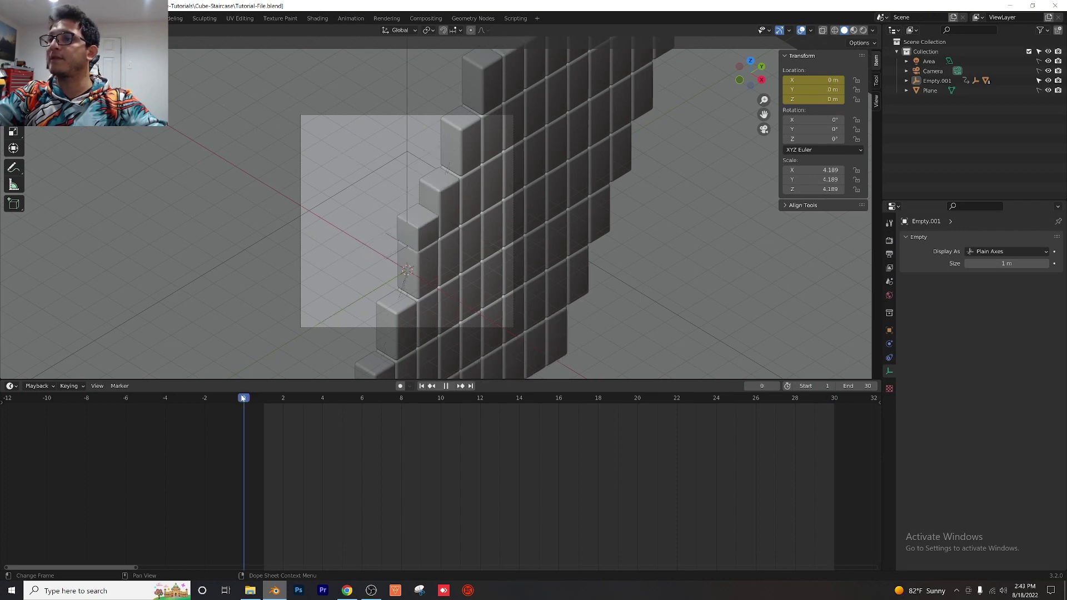
left_click(836, 398)
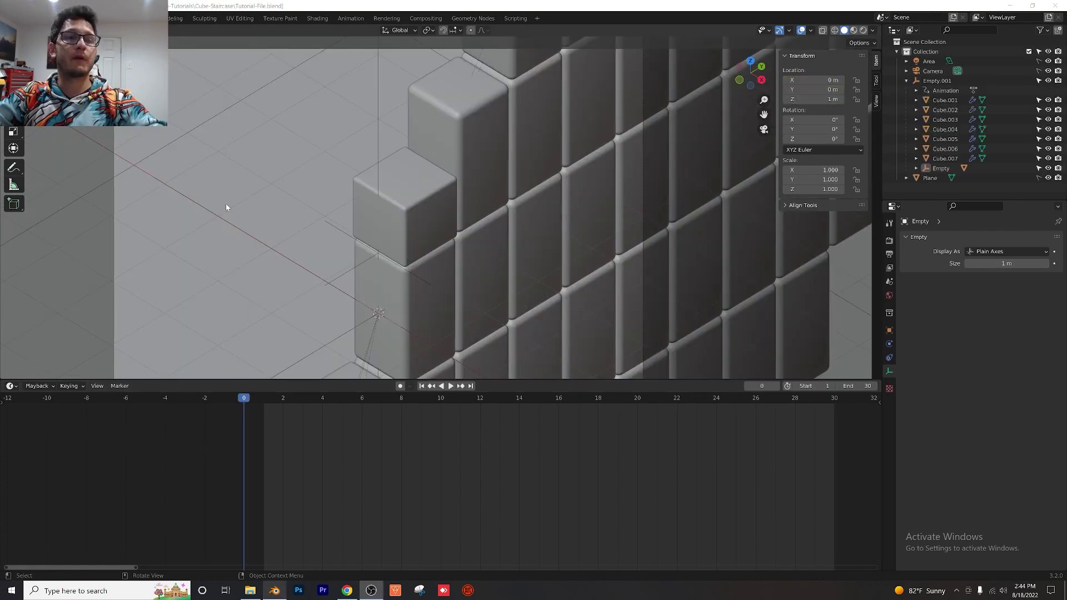
- Insert a Location & Rotation keyframe at frame 0 for the empty that controls the single bevelled cube
left_click(368, 246)
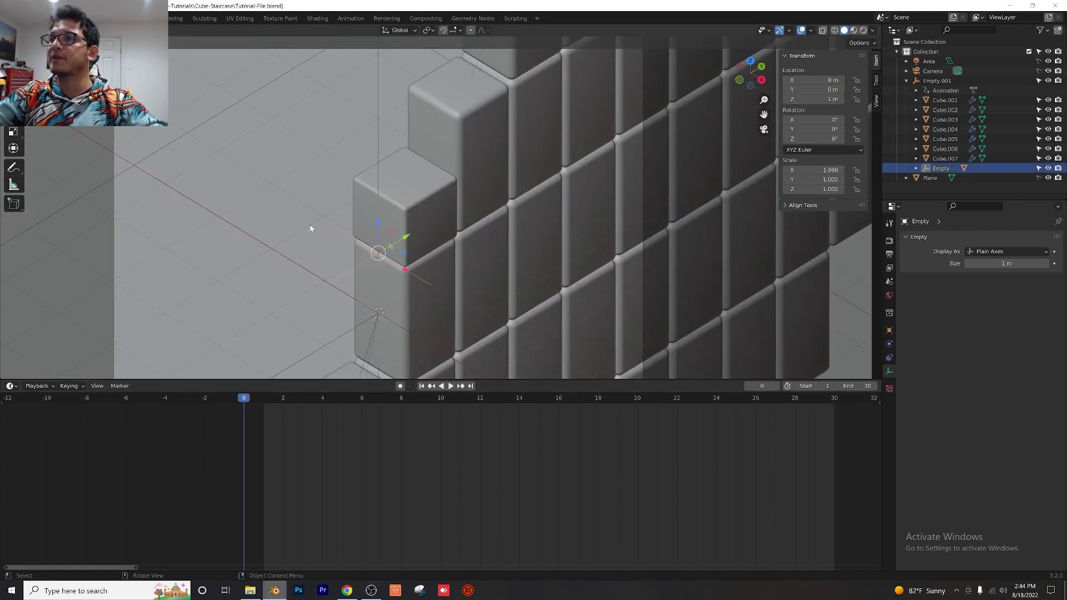
key("i")
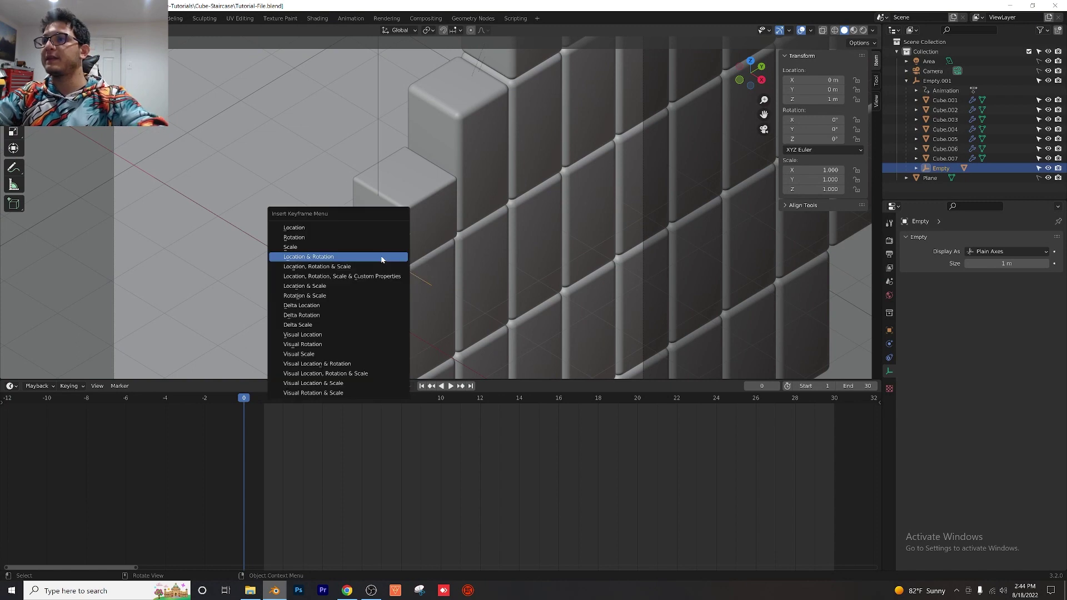
left_click(382, 258)
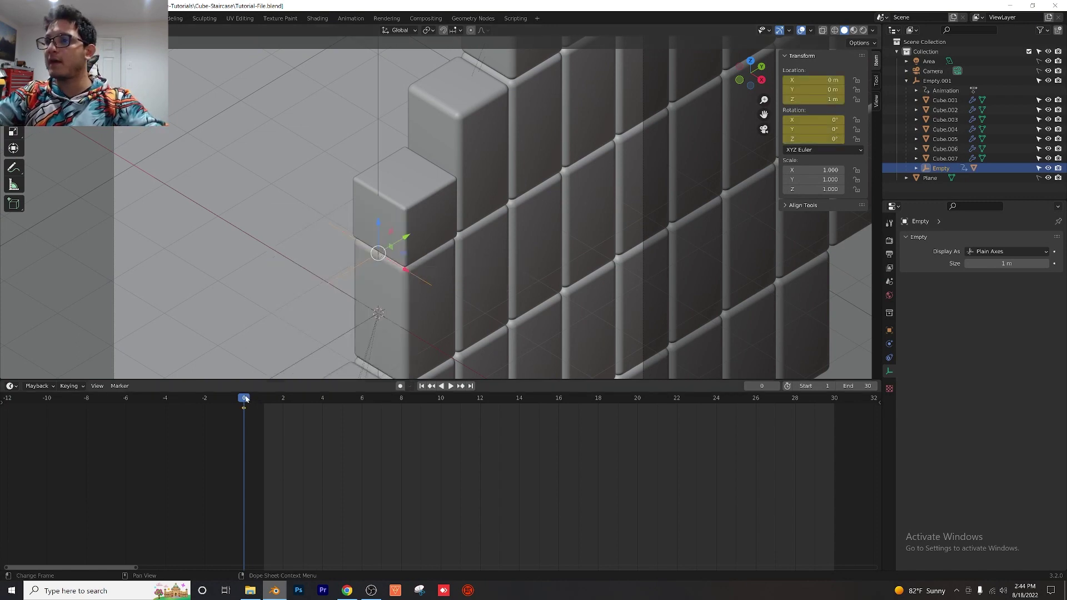
- At frame 15, set the cube empty's X rotation to 90° and insert a Location & Rotation keyframe
left_click_drag(246, 398, 539, 400)
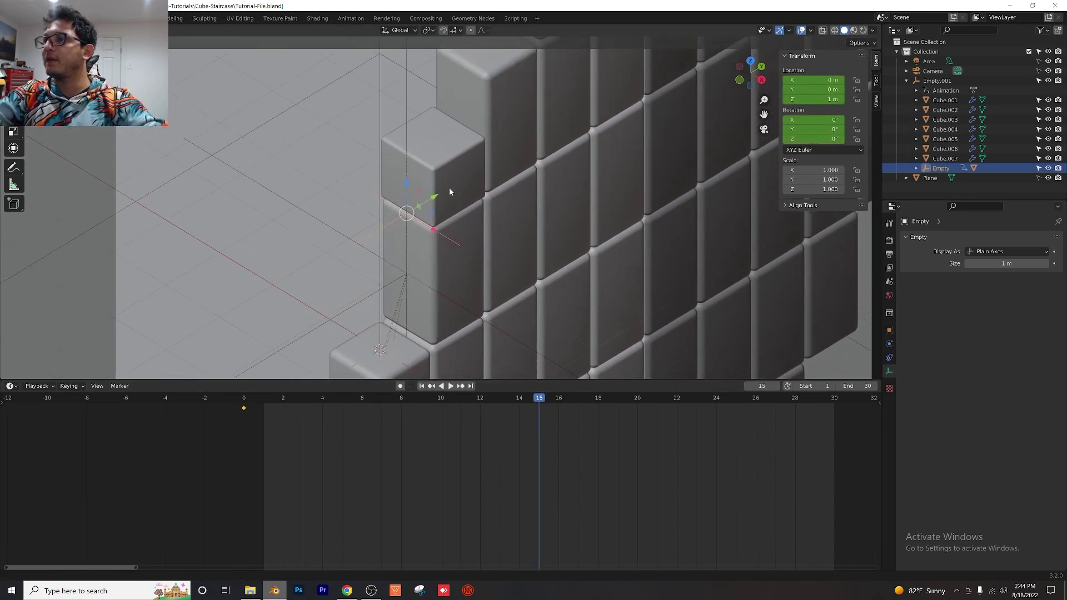
scroll(449, 190, "up", 1)
left_click_drag(814, 119, 867, 120)
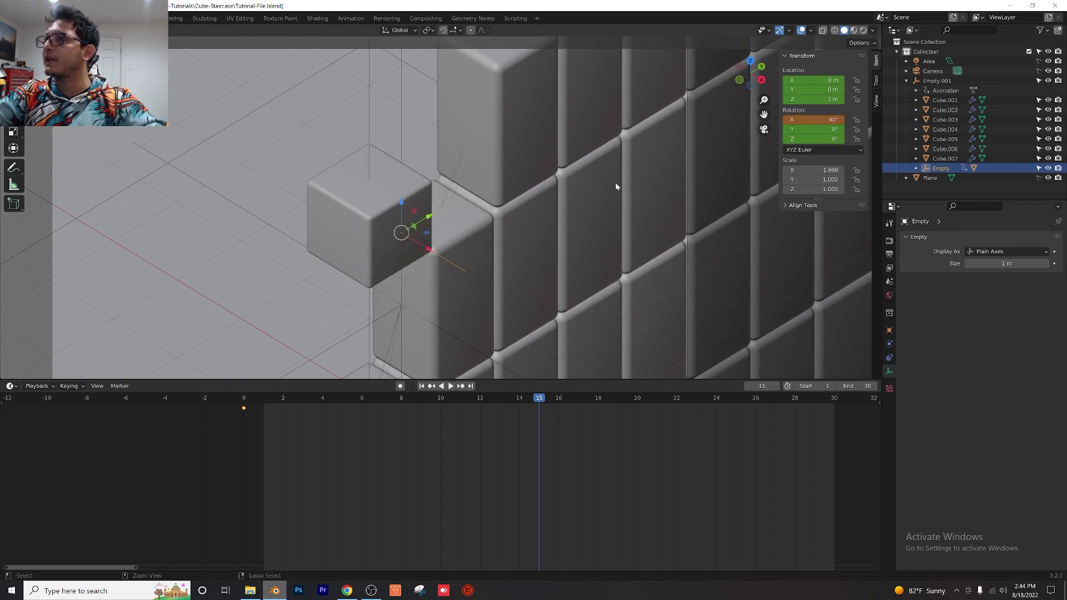
key("i")
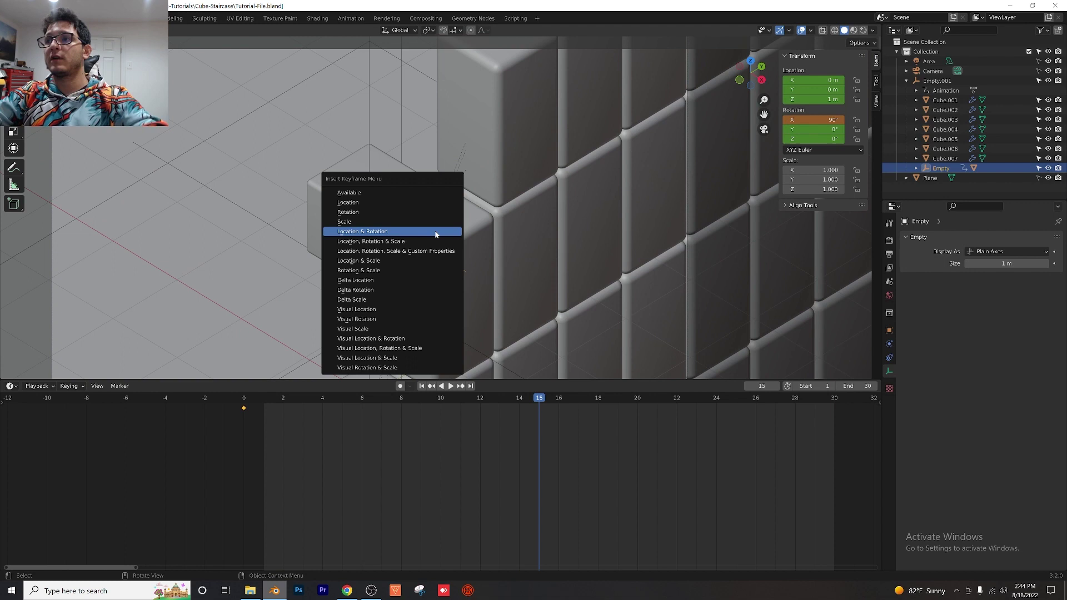
left_click(437, 232)
- At frame 30, lower the cube empty to Z -1 m, insert a Location & Rotation keyframe and play back the animation
left_click_drag(544, 396, 830, 408)
scroll(443, 138, "down", 2)
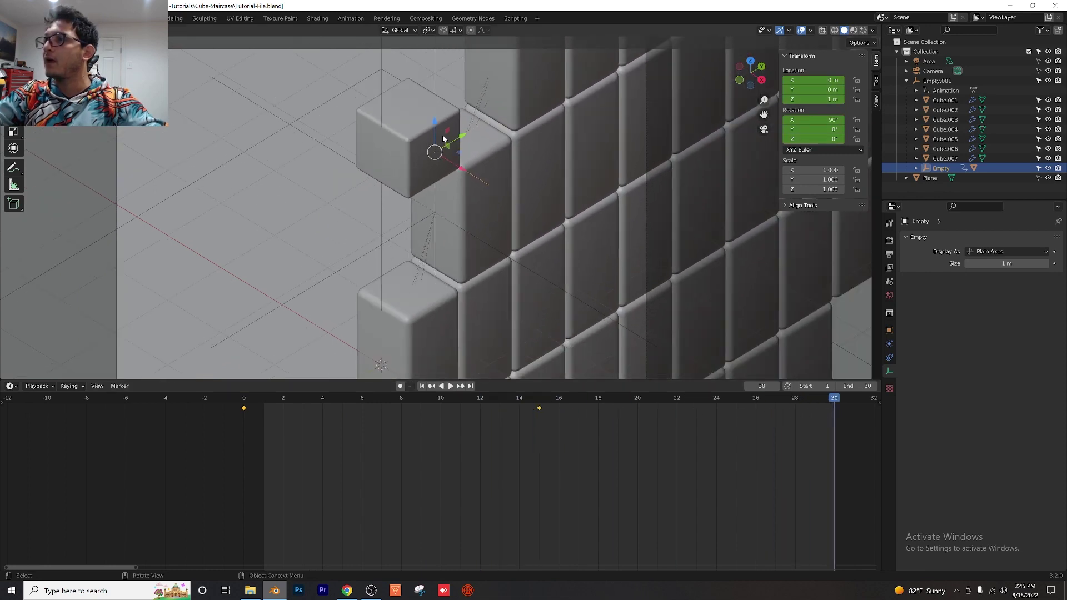
left_click_drag(434, 125, 449, 234)
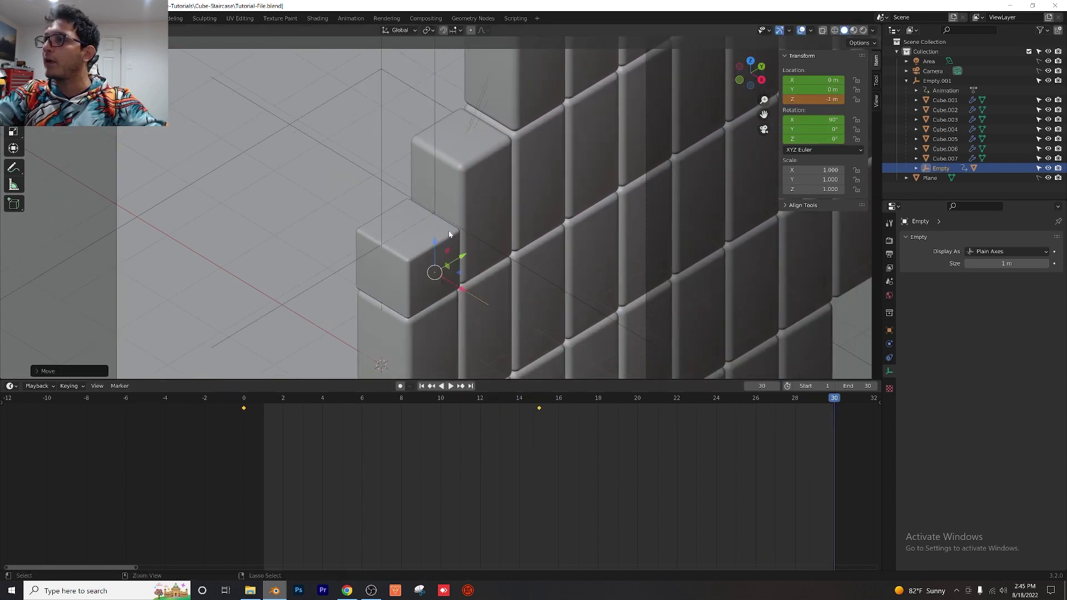
key("i")
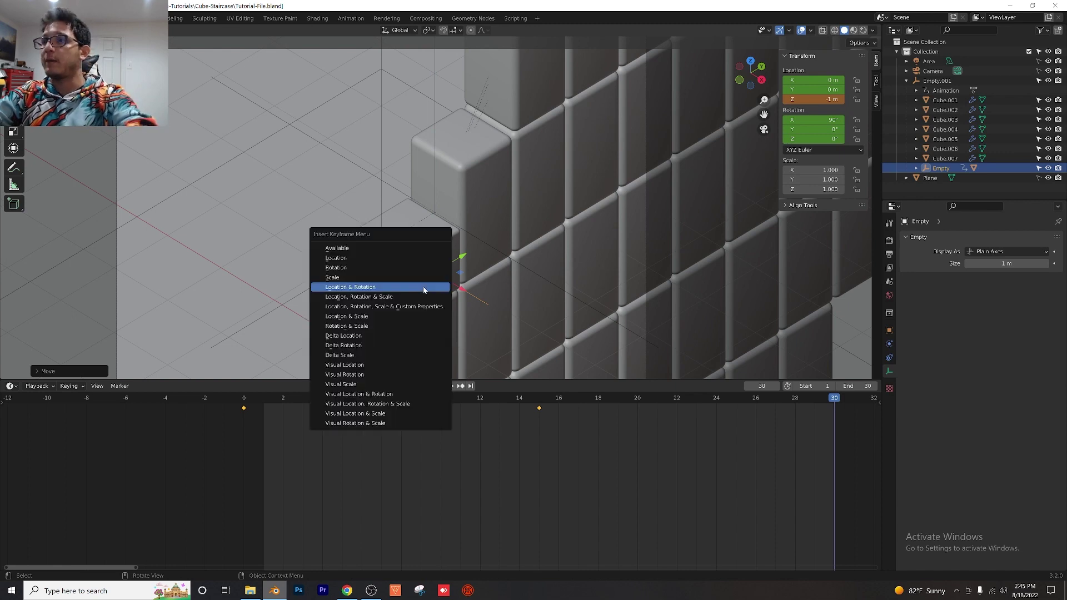
left_click(423, 287)
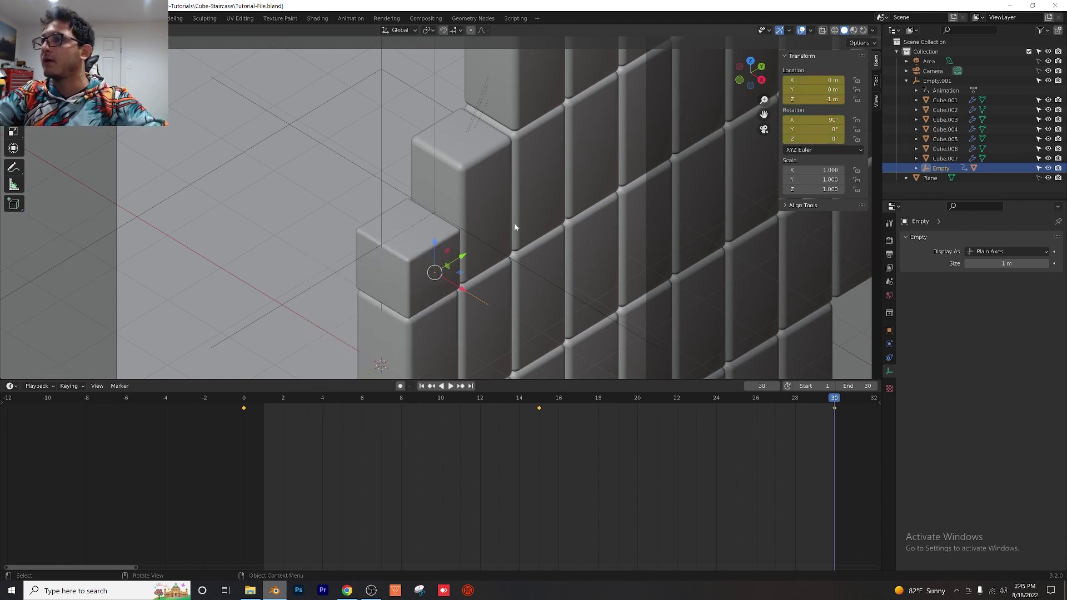
key("space")
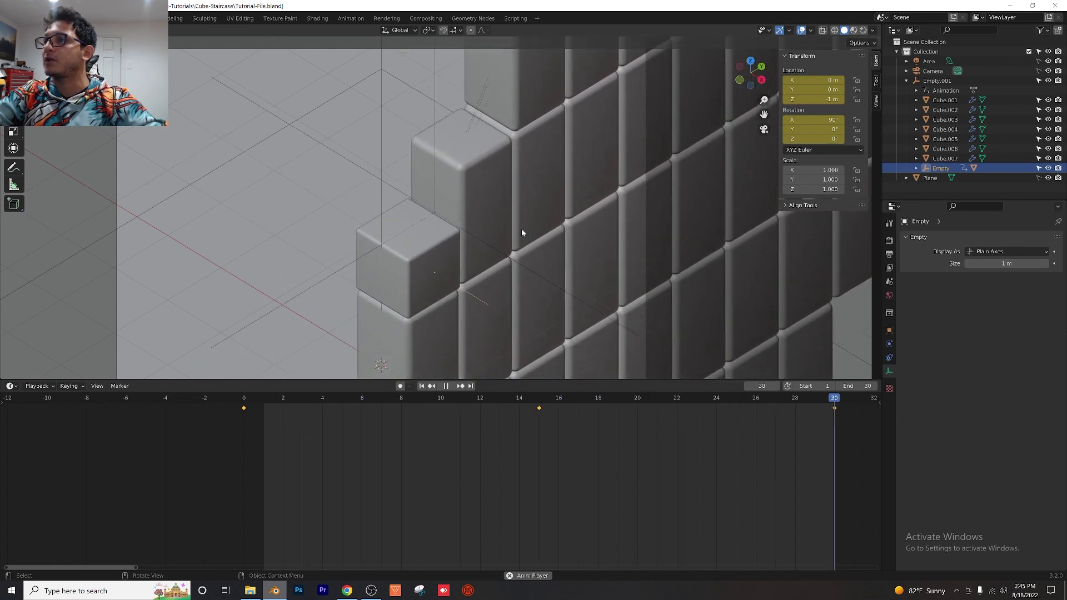
key("space")
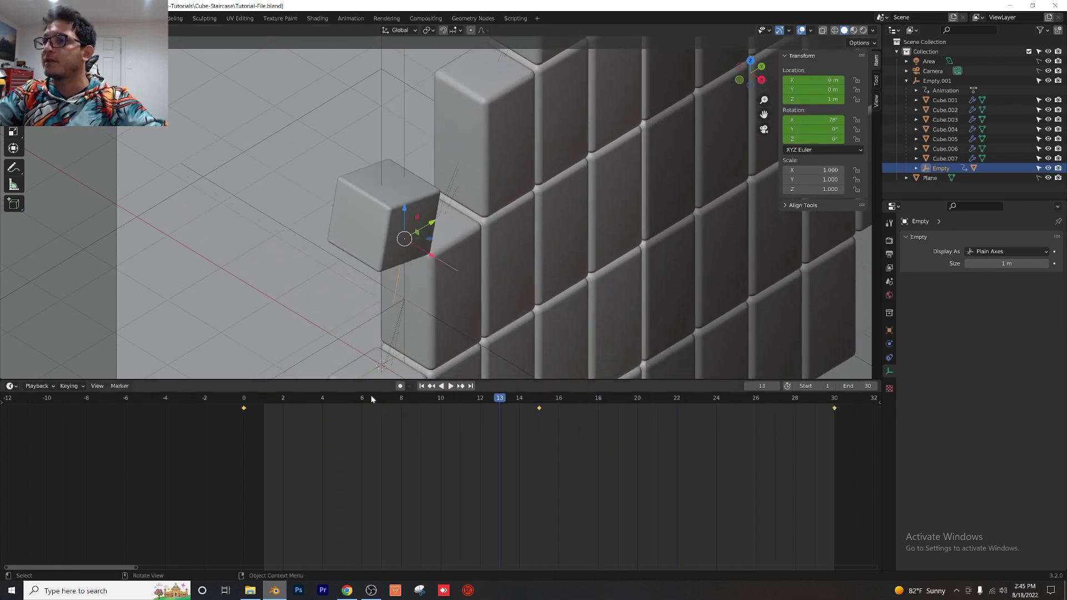
- Set the interpolation of the cube empty's keyframes at frames 0 and 15 to Bezier
left_click_drag(583, 445, 222, 405)
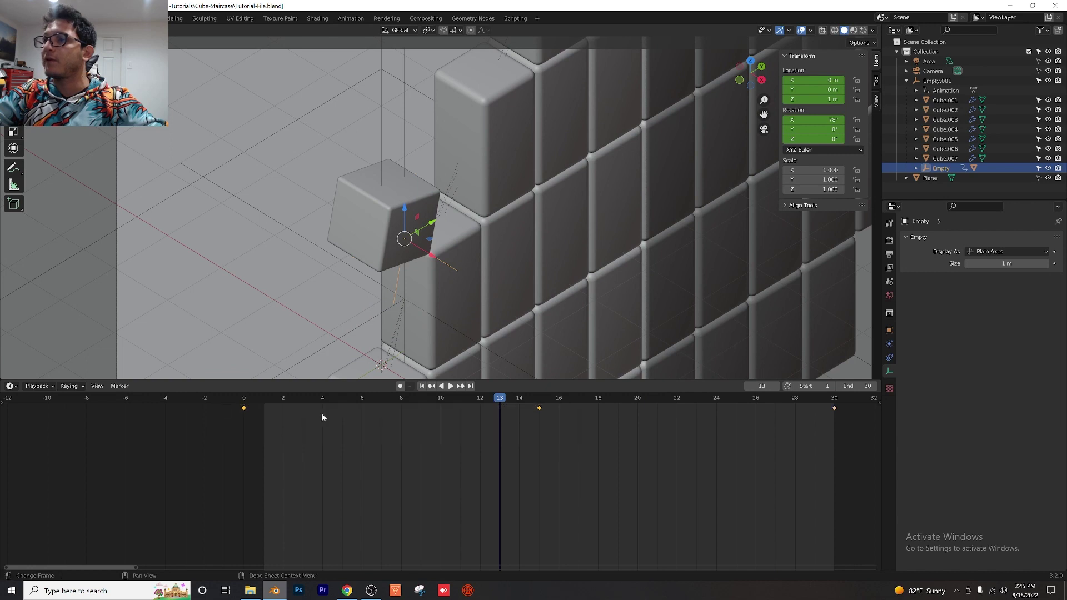
right_click(302, 422)
mouse_move(306, 474)
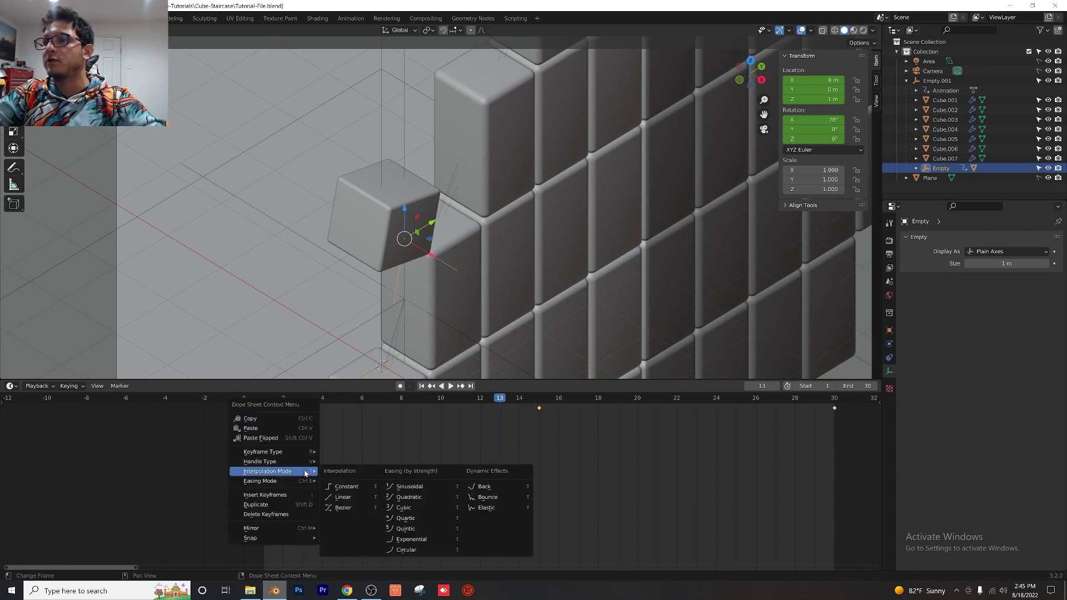
left_click(365, 509)
- Set the interpolation of the cube empty's keyframes at frames 15 and 30 to Bounce and play back the animation
left_click_drag(856, 452, 537, 404)
right_click(609, 414)
mouse_move(606, 416)
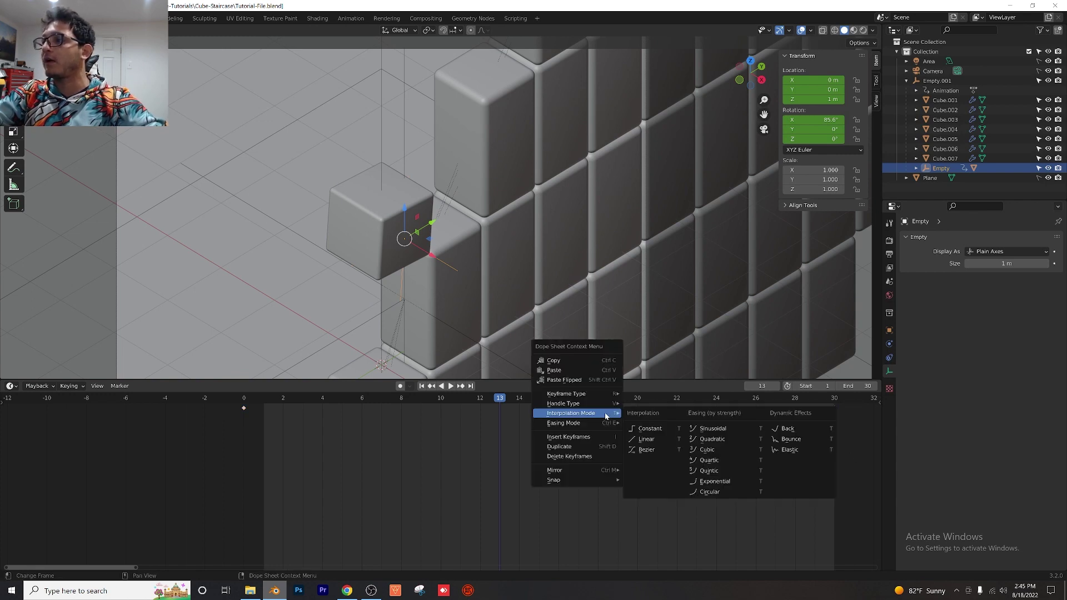
left_click(796, 440)
key("space")
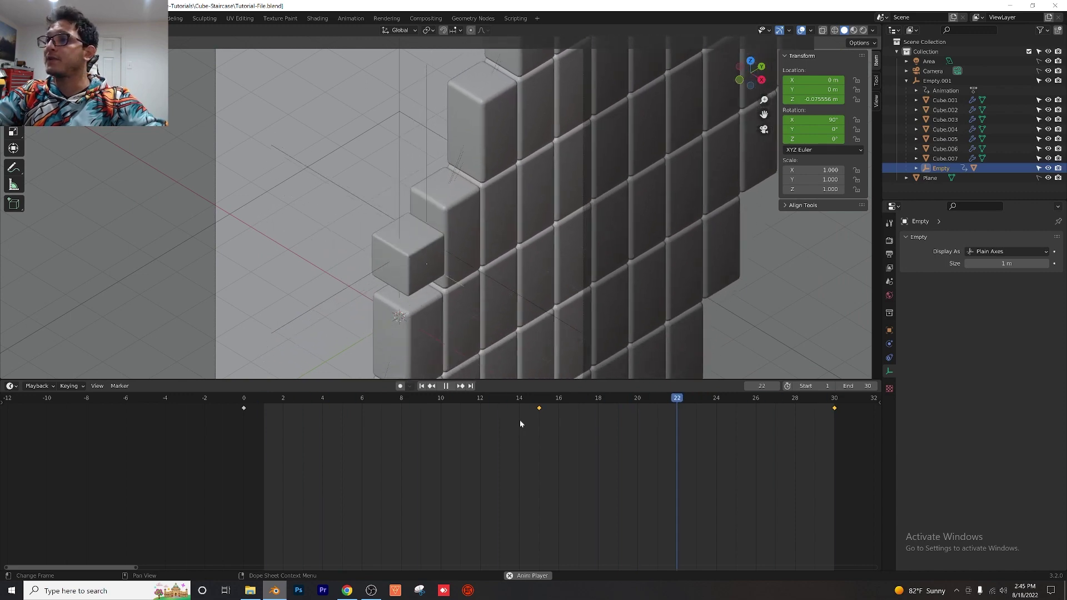
key("Escape")
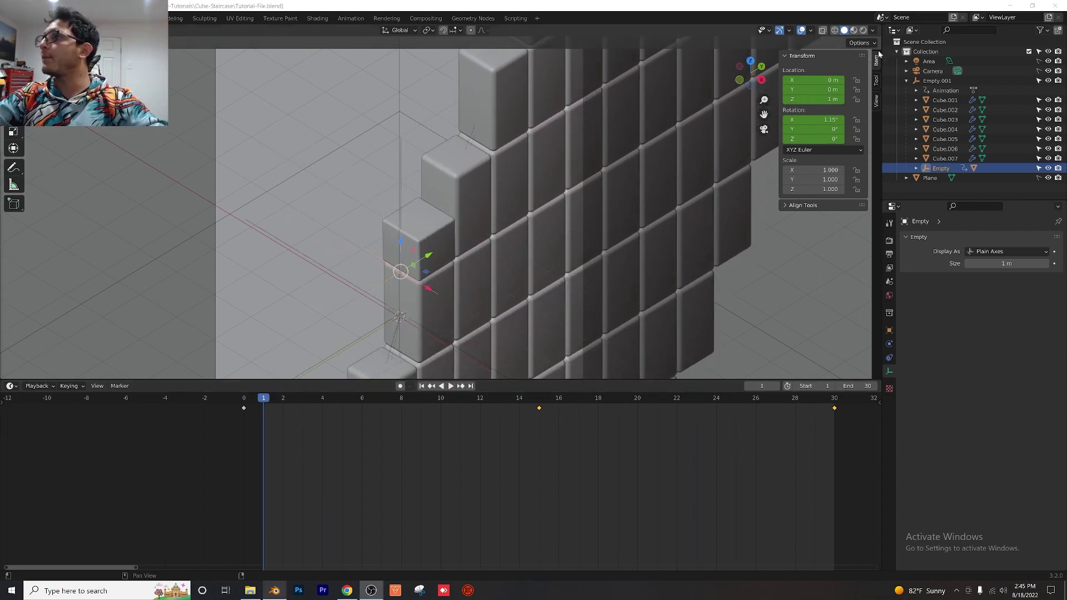
- Switch the viewport to rendered shading and brighten the world background color to nearly white
left_click(865, 31)
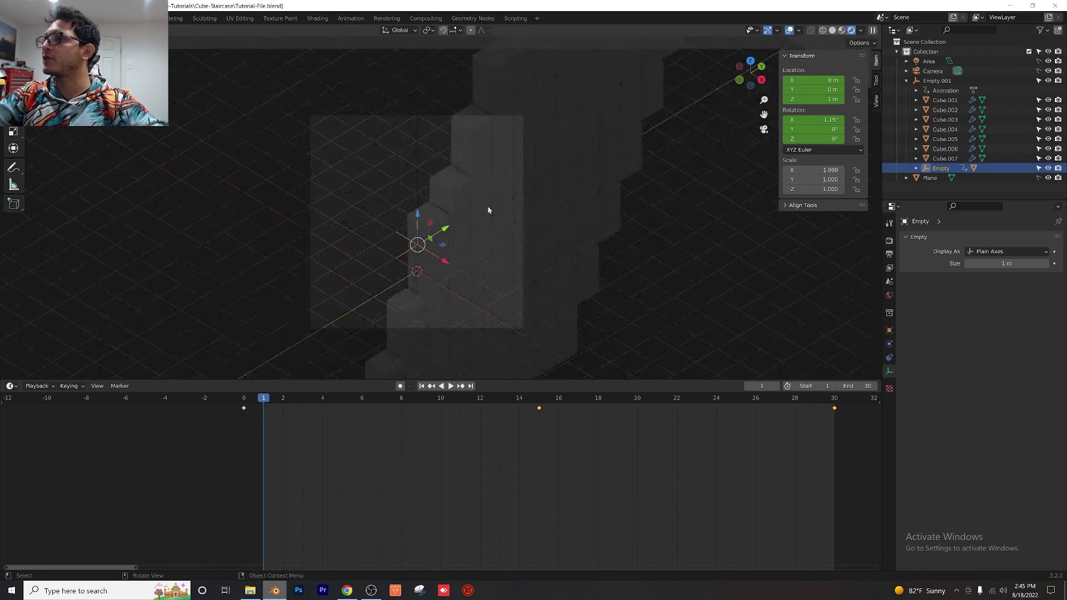
scroll(491, 222, "up", 1)
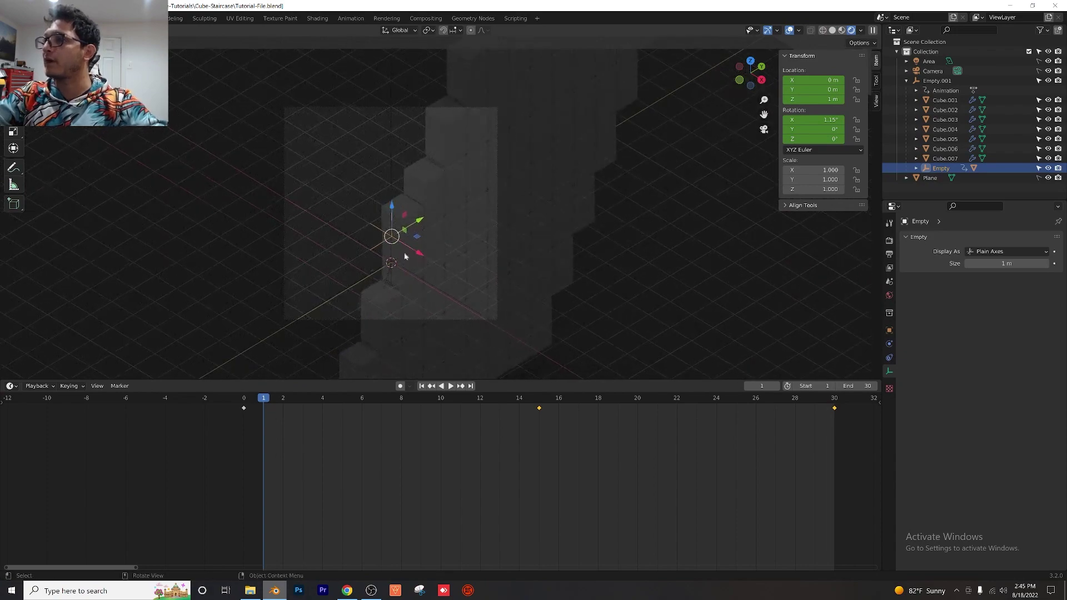
left_click(889, 296)
left_click(993, 299)
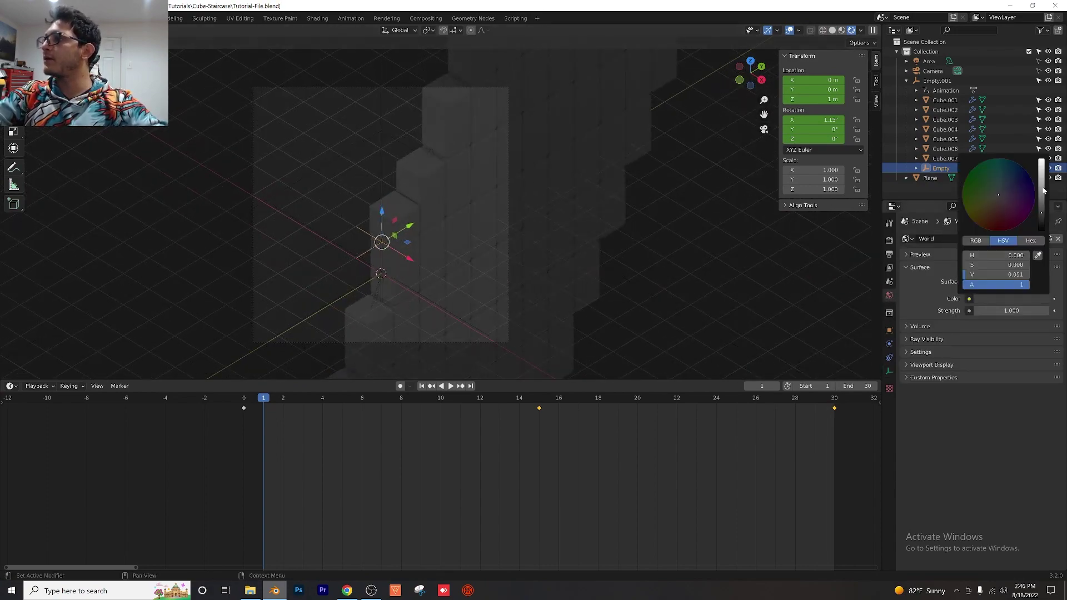
left_click_drag(1044, 190, 1043, 160)
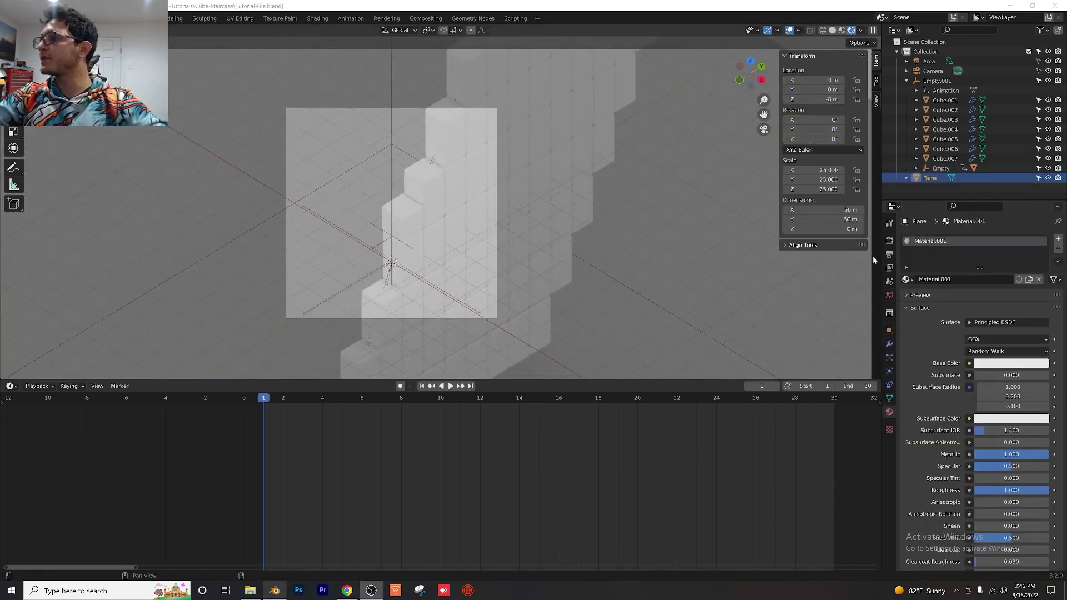
- Darken the ground plane material's base color to nearly black
left_click(1012, 363)
left_click_drag(1045, 255, 1042, 294)
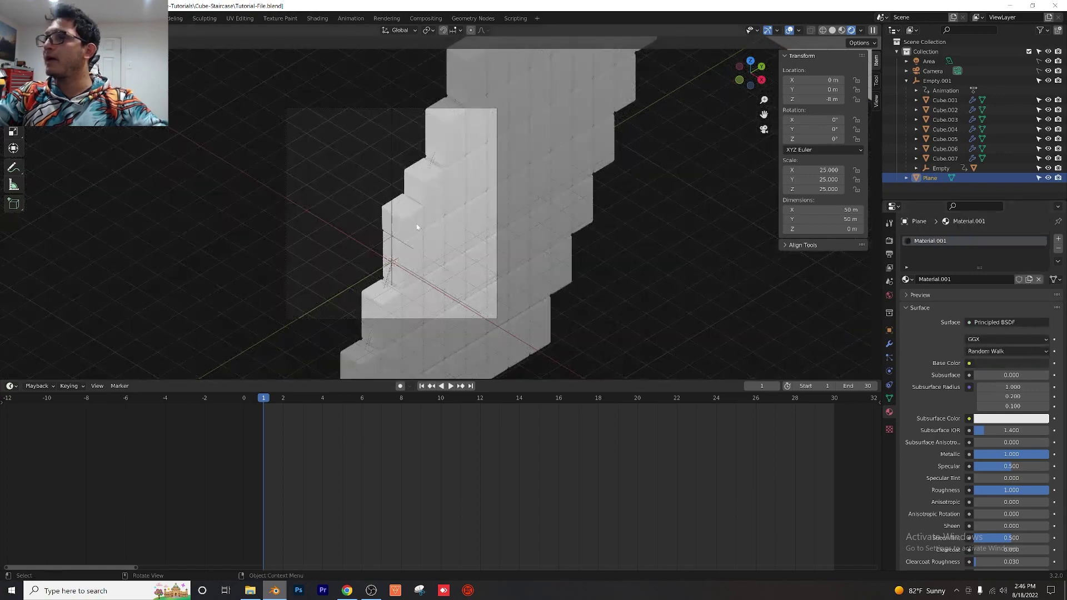
- Add a new material to the rolling cube and give it an orange-red base color
left_click(387, 228)
left_click(1015, 279)
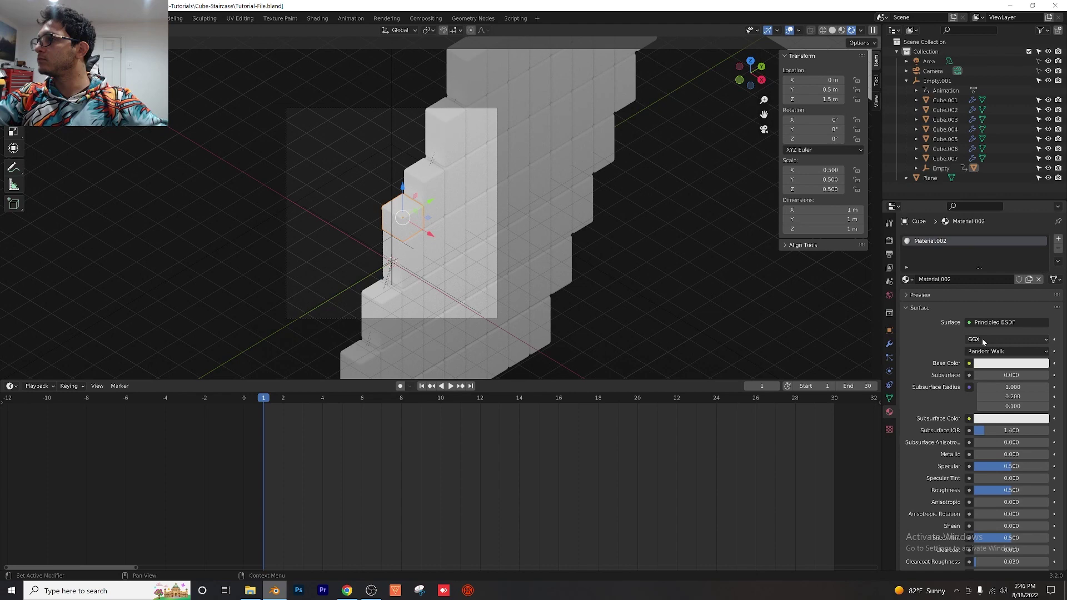
left_click(454, 249)
left_click(393, 224)
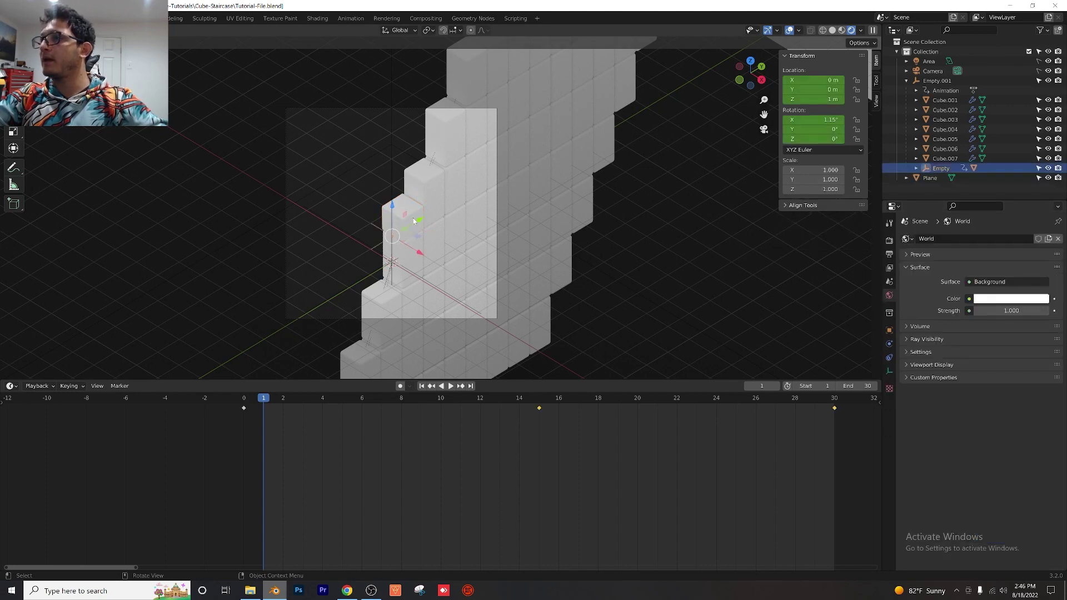
left_click(408, 222)
left_click(1010, 366)
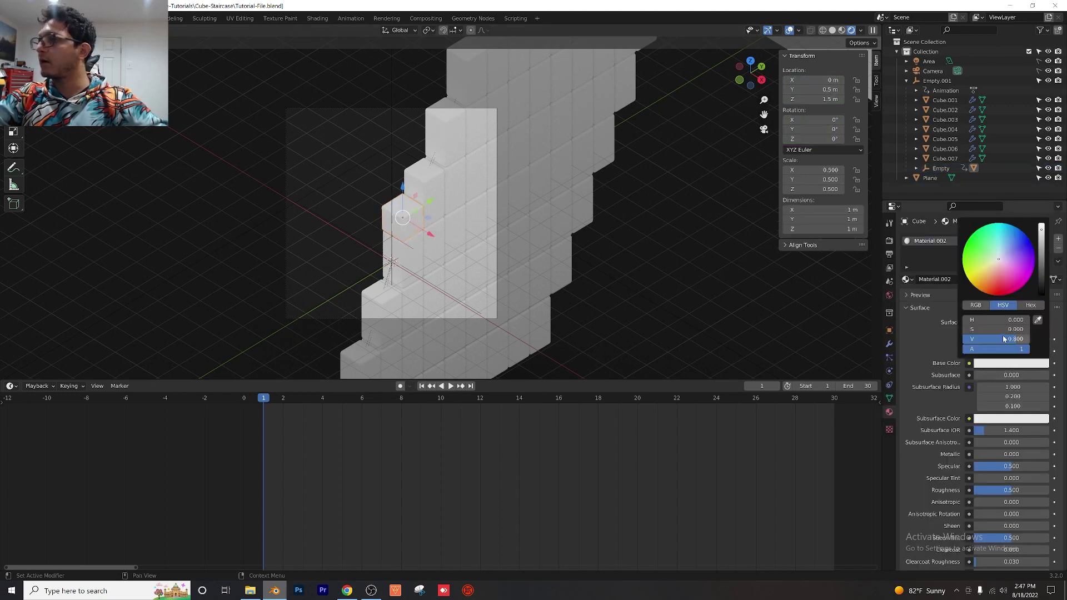
left_click_drag(999, 260, 995, 286)
- Set the rolling cube material's metallic value to 1.0 and its roughness to 0.2
left_click_drag(981, 455, 1056, 455)
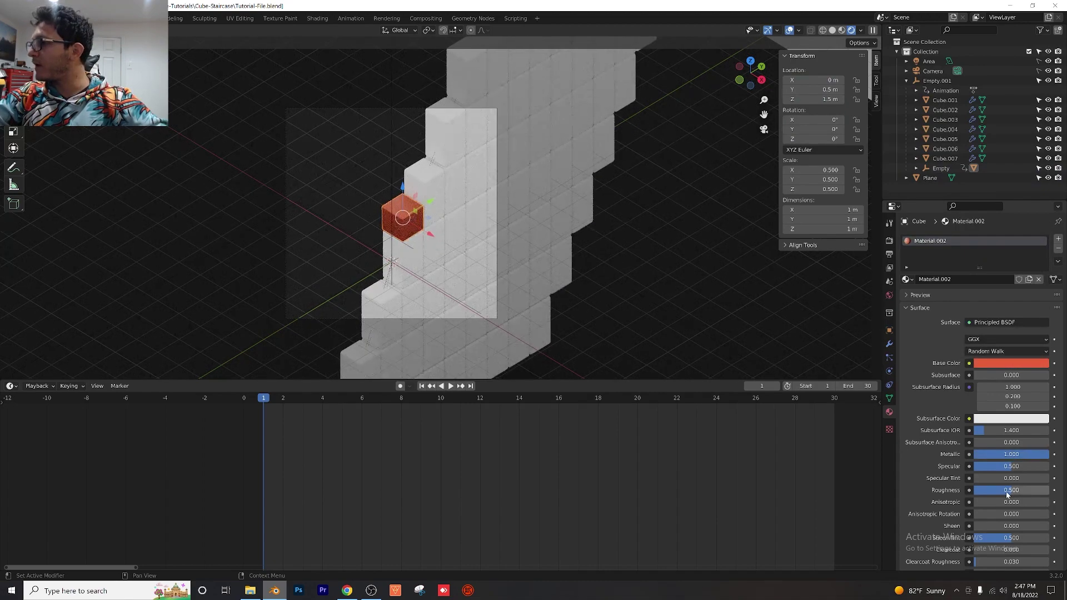
type("0.2")
key("Return")
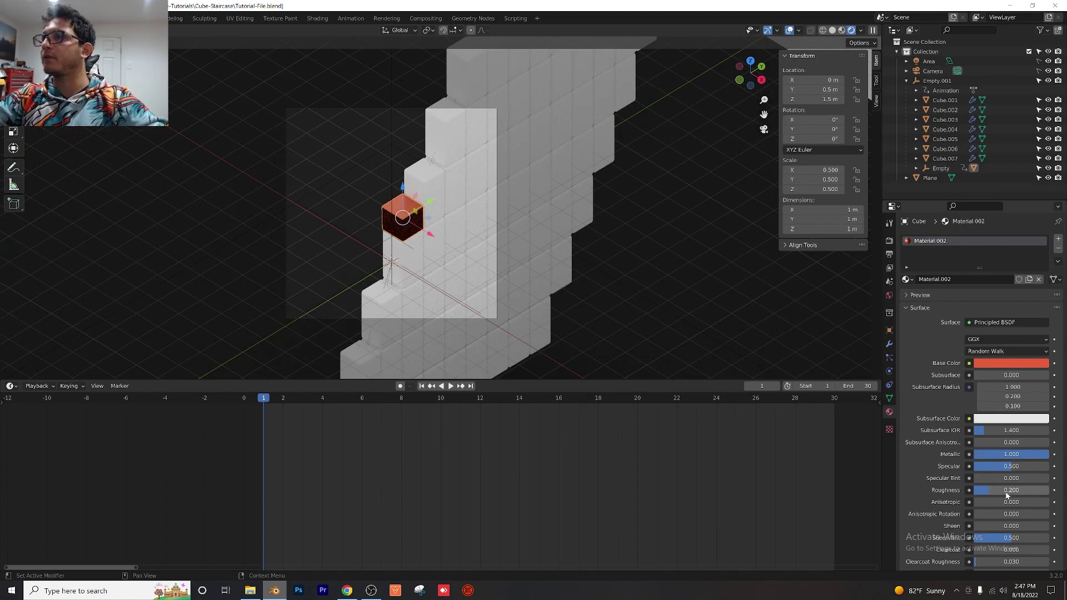
- Add a new material to the stair row Cube.001 and give it a light blue base color
left_click(436, 185)
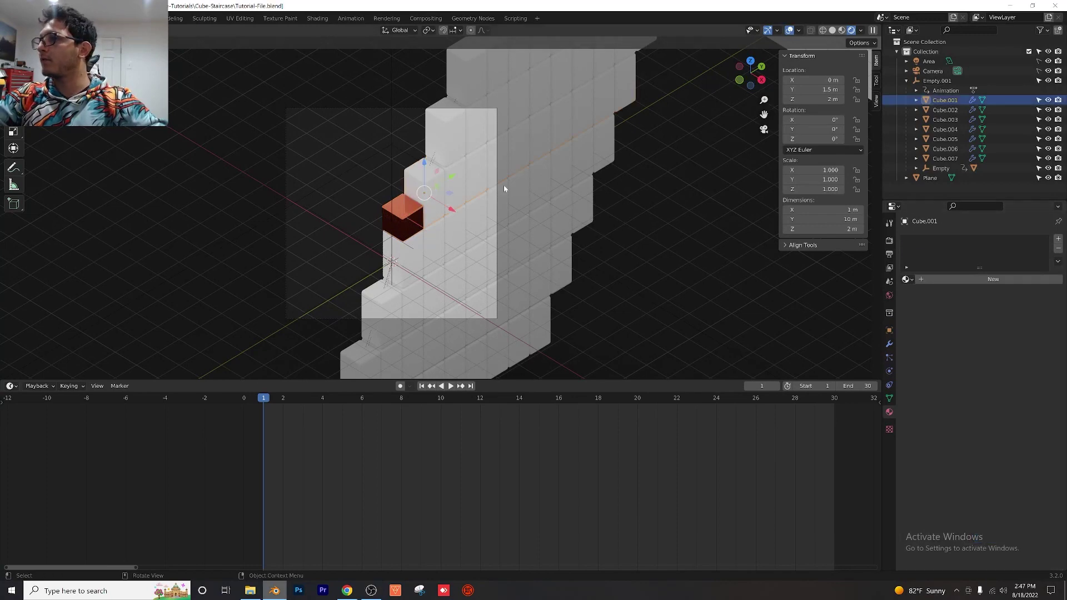
left_click(962, 278)
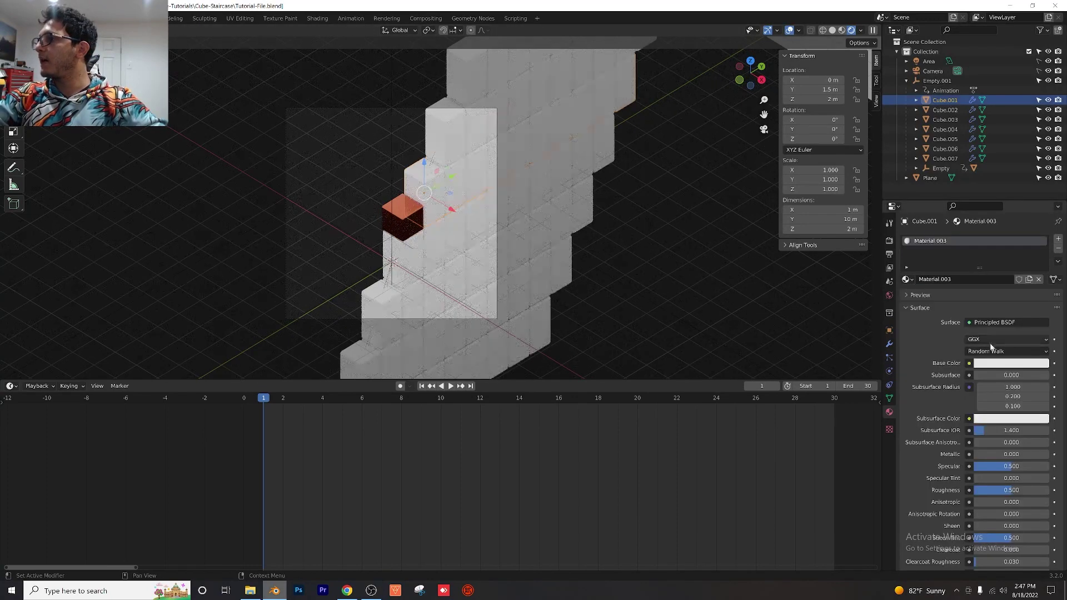
left_click(1012, 365)
left_click(1010, 228)
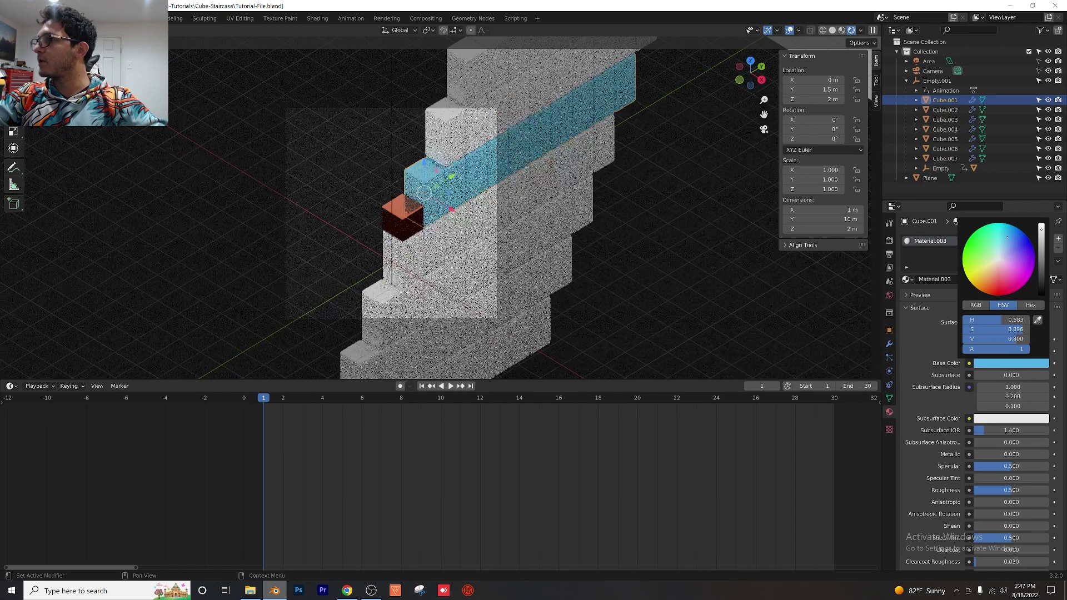
- Set the blue stair material's metallic value to 1.0 and its roughness to 0.2
left_click_drag(999, 455, 1044, 455)
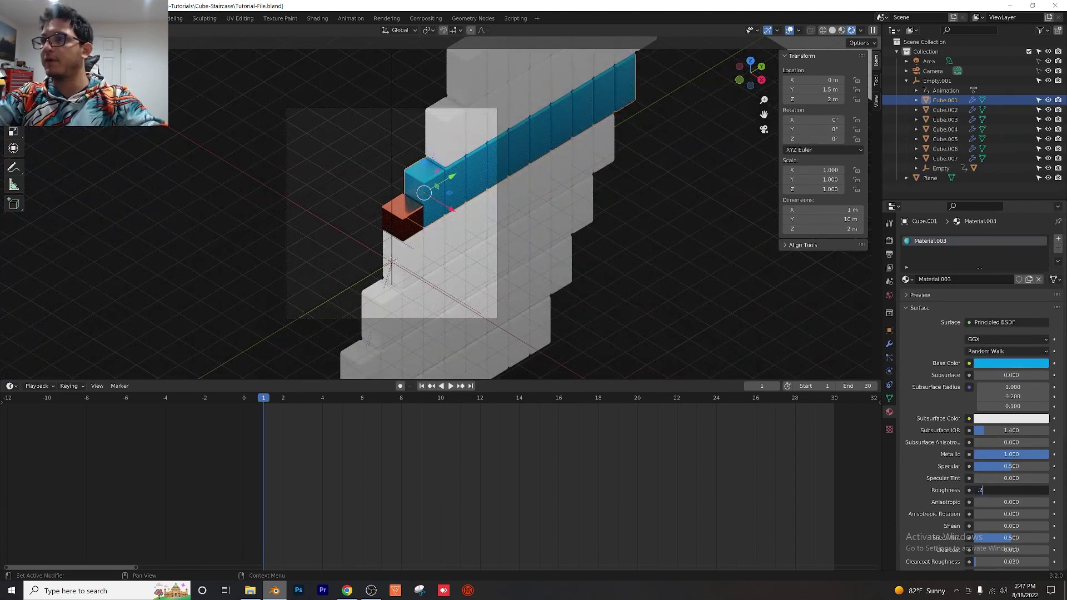
type(".2")
key("Return")
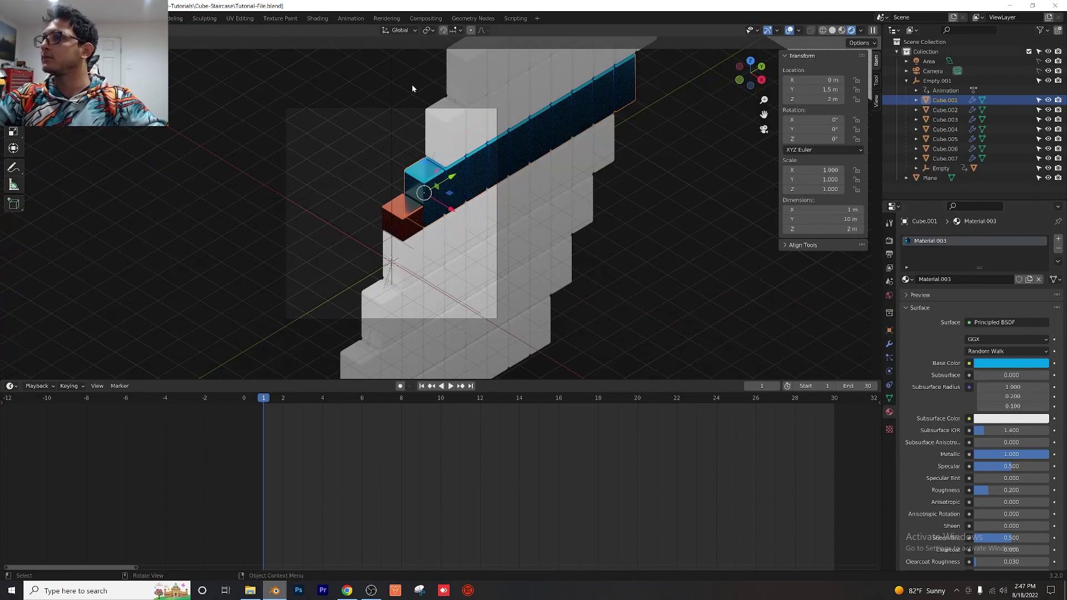
- Select all seven stair rows with the blue one active and link its material to the others
middle_click_drag(529, 198, 470, 169)
scroll(470, 168, "down", 3)
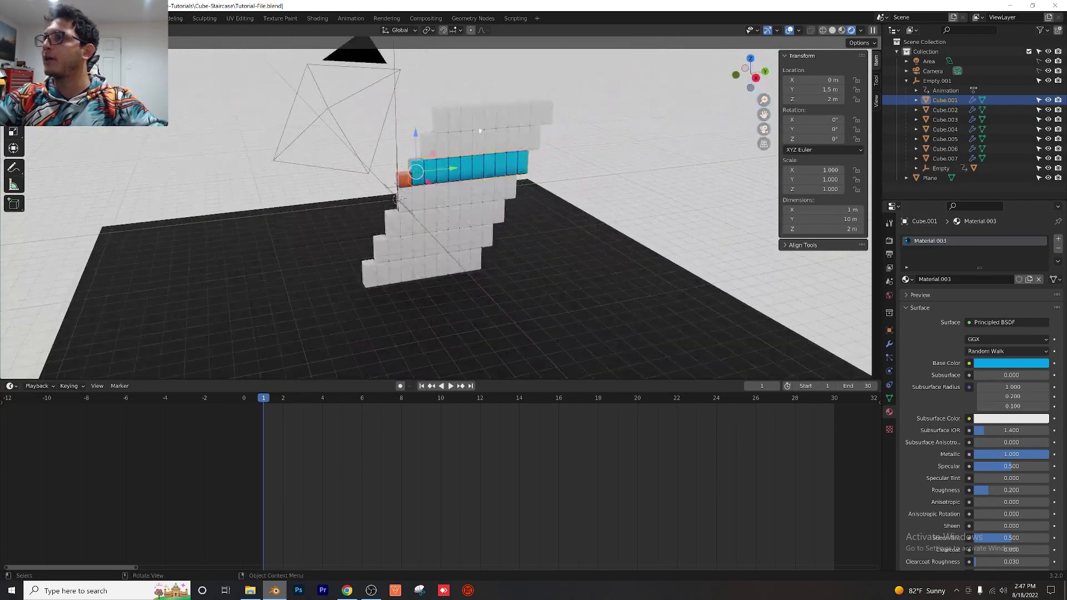
left_click(478, 121)
left_click(470, 146, "shift")
left_click(440, 218, "shift")
left_click(430, 244, "shift")
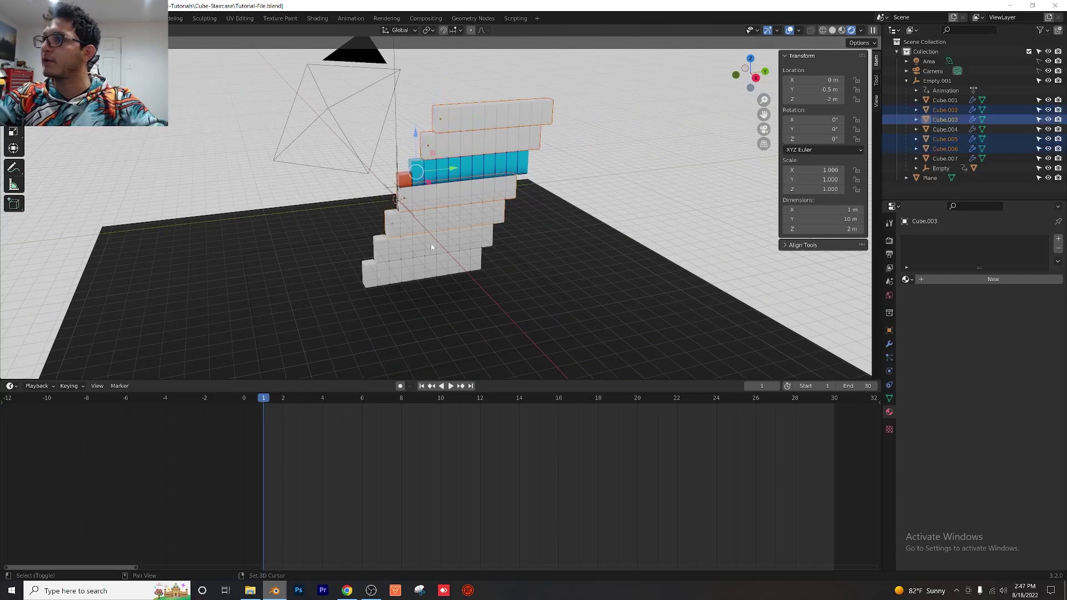
left_click(422, 267, "shift")
left_click(462, 167, "shift")
left_click(461, 165, "shift")
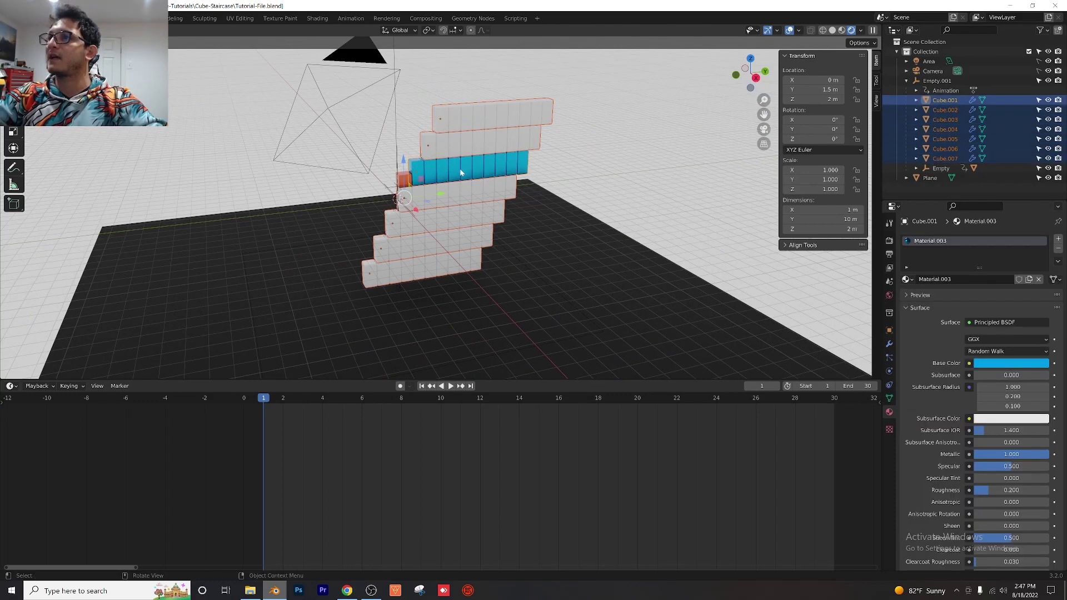
key("ctrl+l")
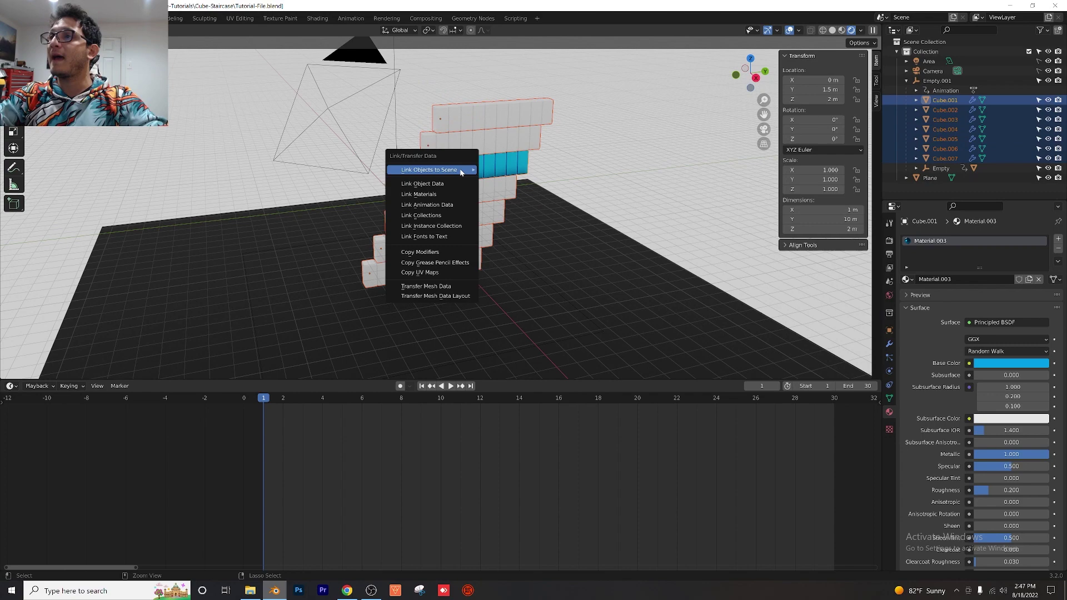
key("Down")
key("Down")
key("Return")
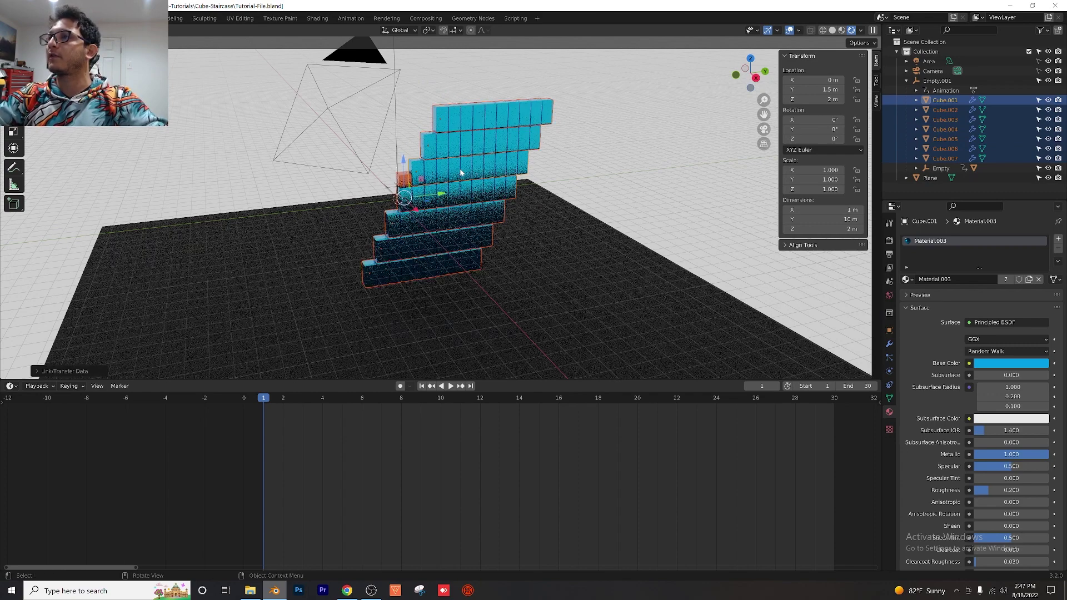
- Raise the area light below the stairs to about Z -6.27 m and set its power to 1000 W
scroll(423, 155, "up", 3)
key("KP_0")
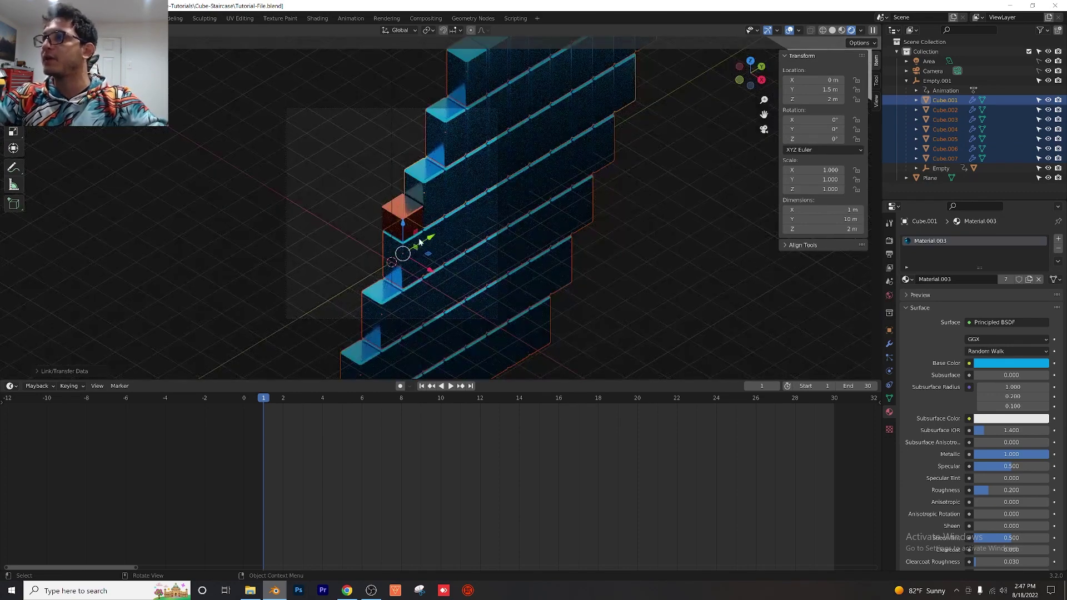
scroll(426, 201, "up", 2)
scroll(423, 197, "down", 3)
middle_click_drag(426, 225, 451, 266, "shift")
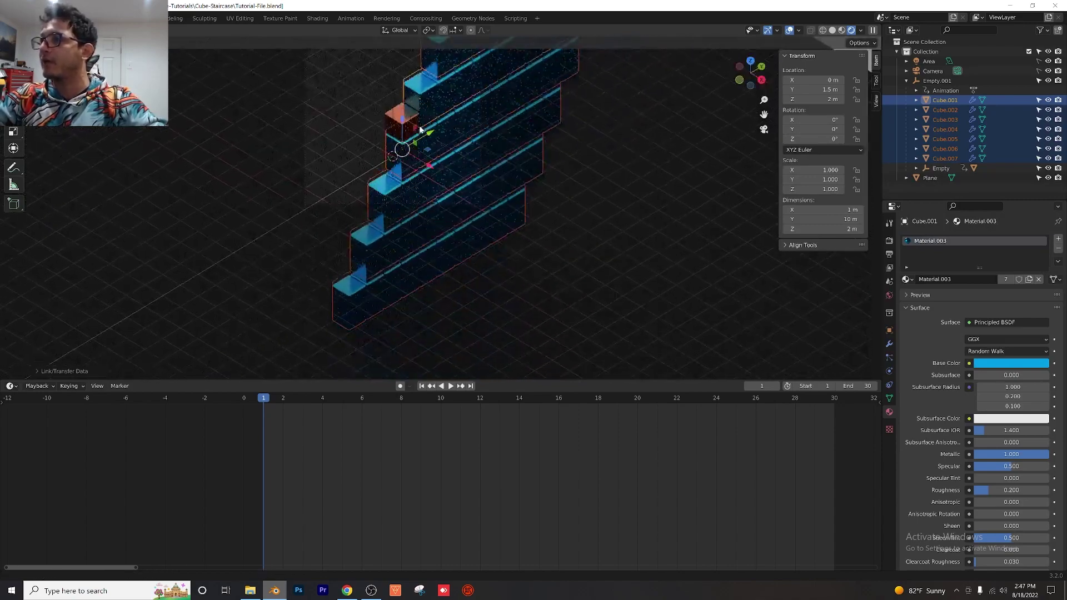
scroll(475, 281, "down", 4)
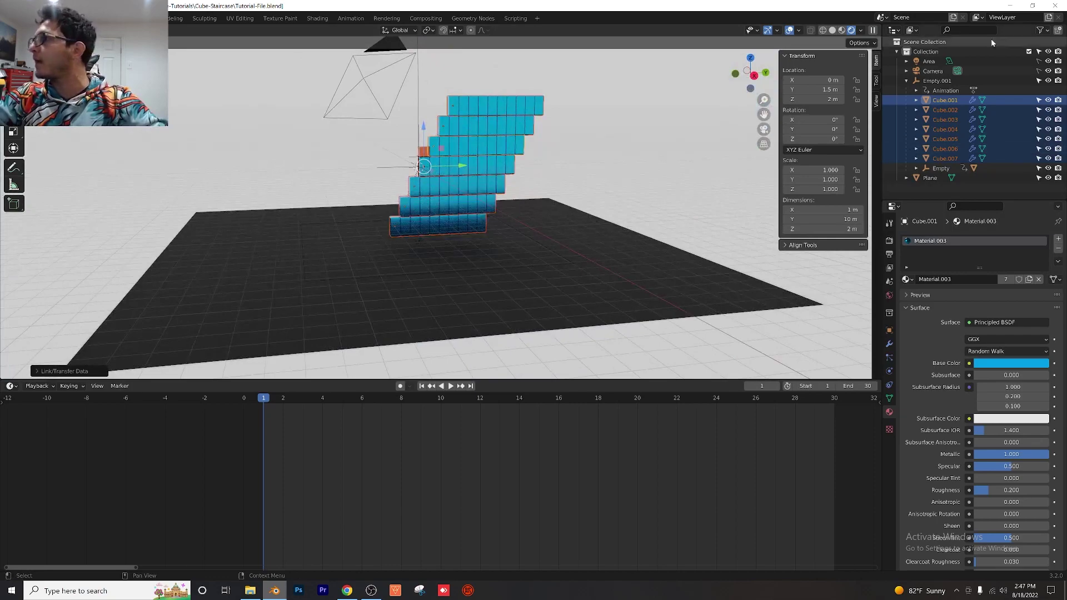
left_click(1025, 61)
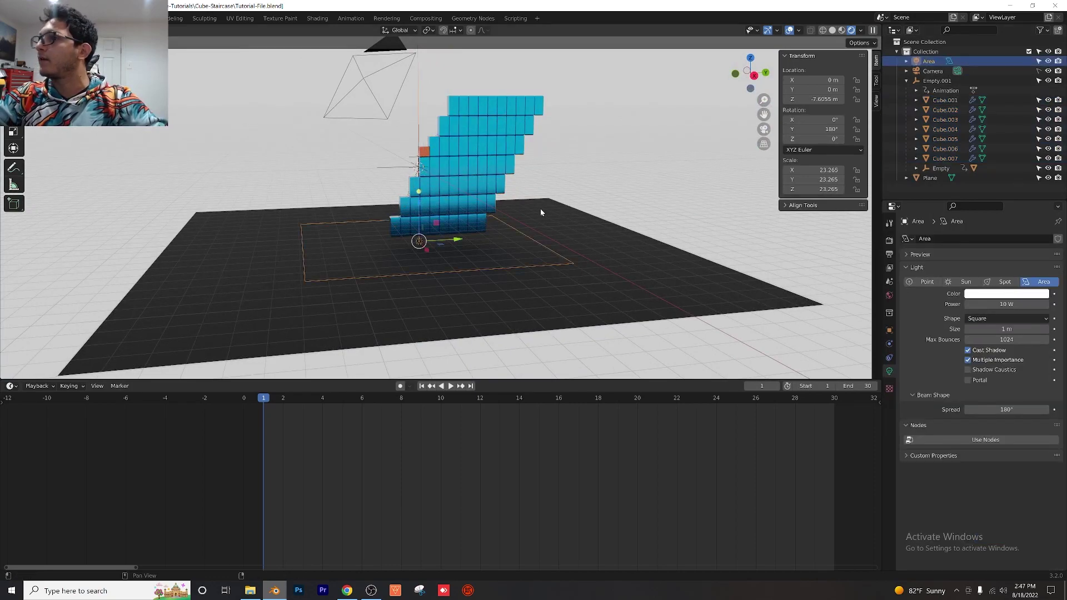
left_click_drag(420, 206, 423, 193)
key("KP_0")
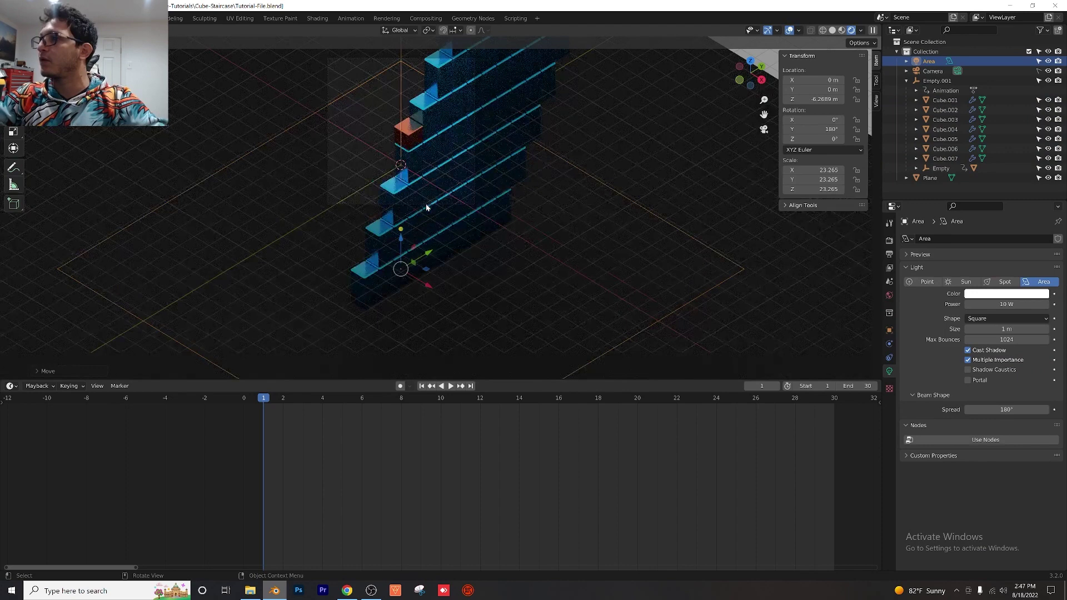
left_click(1000, 304)
type("1000")
key("Return")
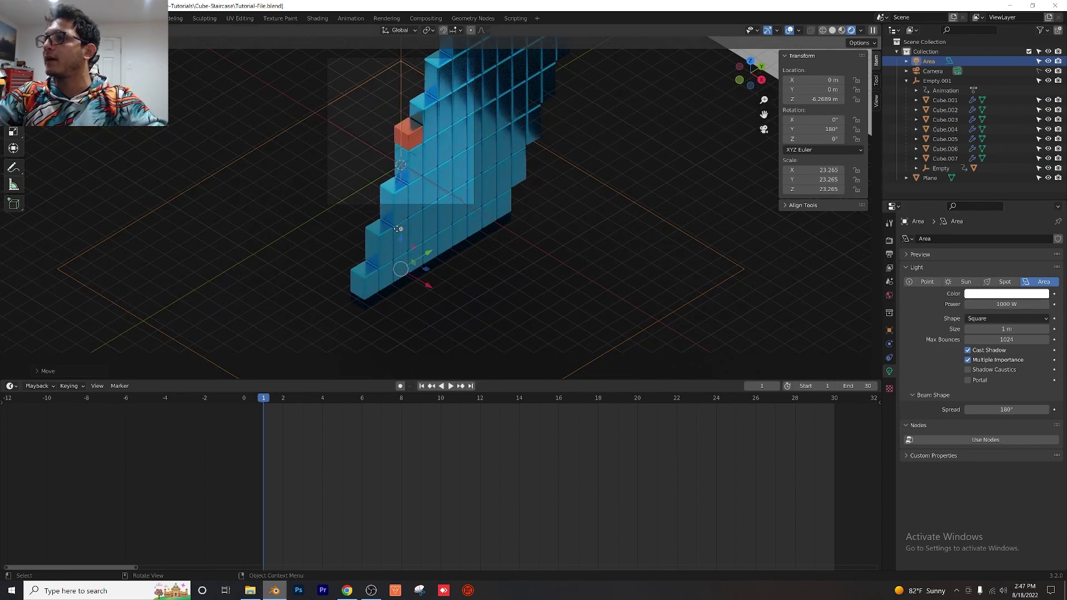
- Lower the area light to about Z -7.06 m and shift it along X to about -5.33 m
key("g")
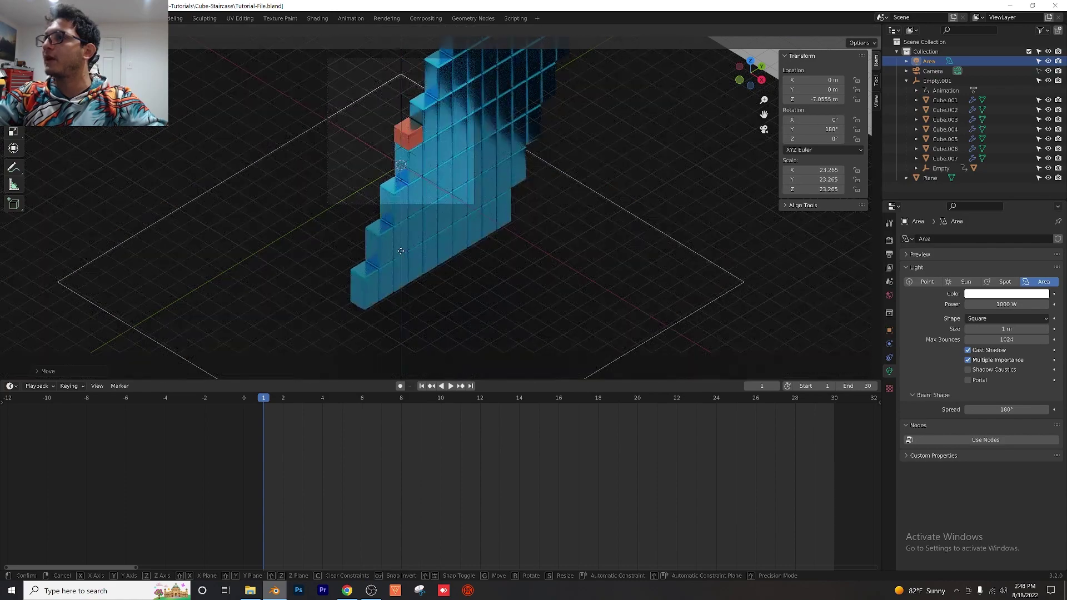
left_click(401, 251)
key("g")
key("x")
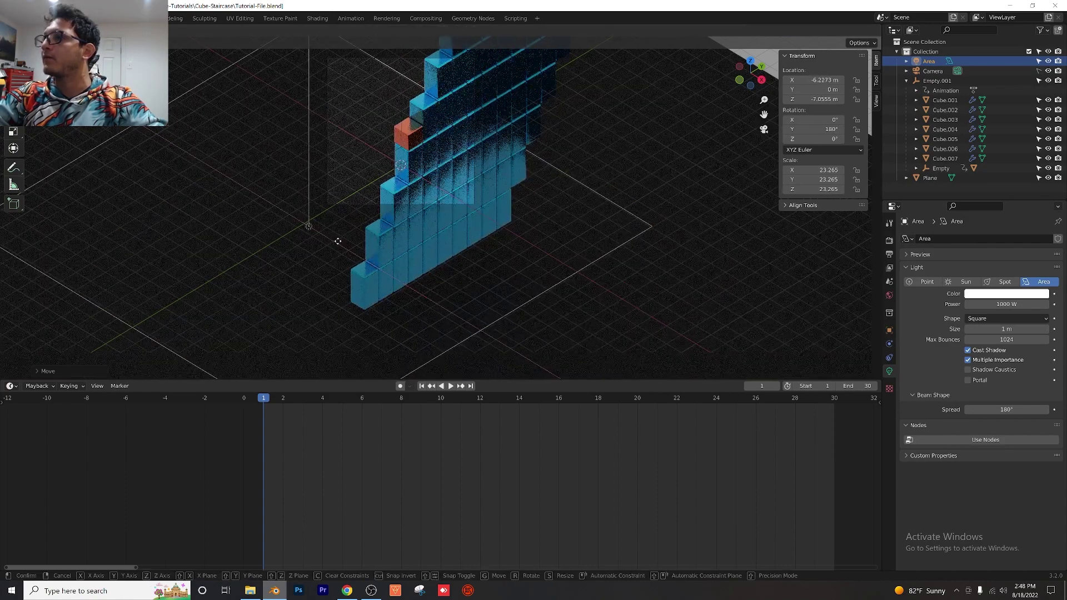
left_click(354, 247)
- Raise the orange-red cube material's roughness to about 0.285
middle_click_drag(454, 179, 448, 255, "shift")
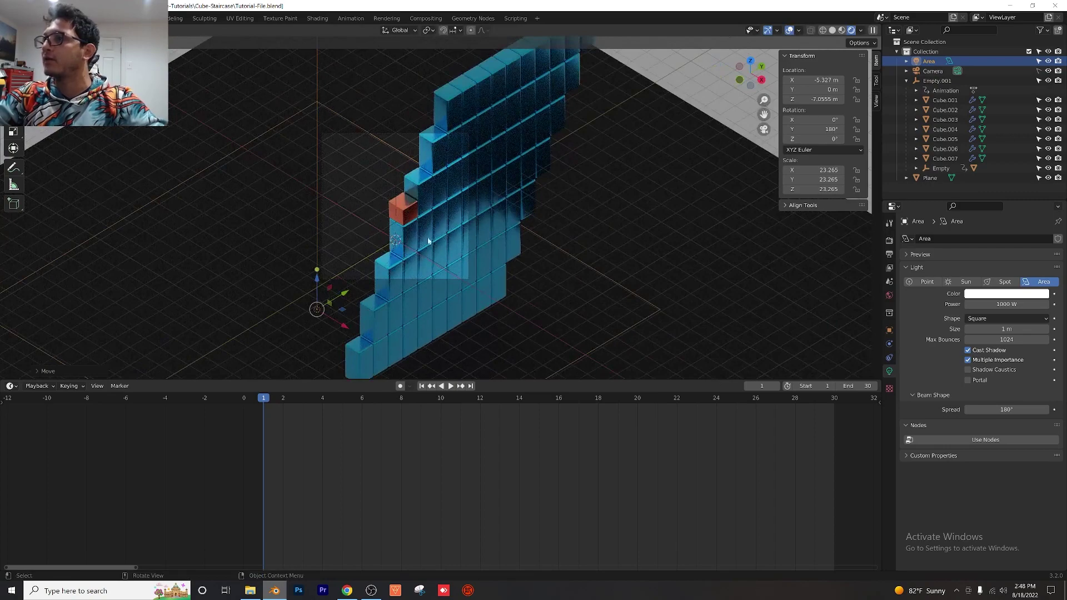
scroll(421, 231, "up", 3)
scroll(350, 211, "up", 1)
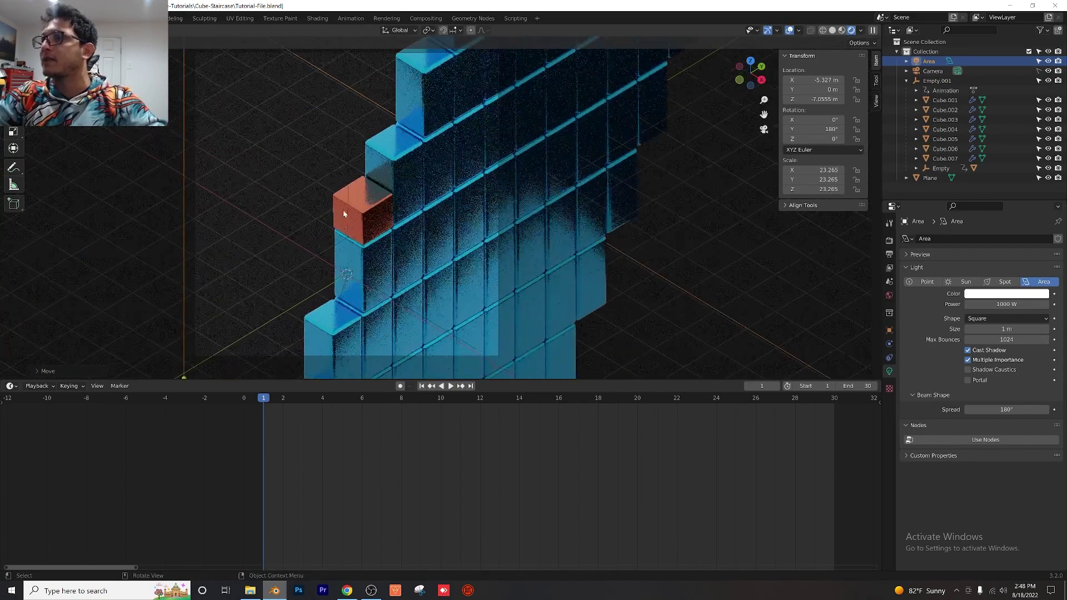
middle_click_drag(349, 211, 430, 188, "shift")
left_click(430, 192)
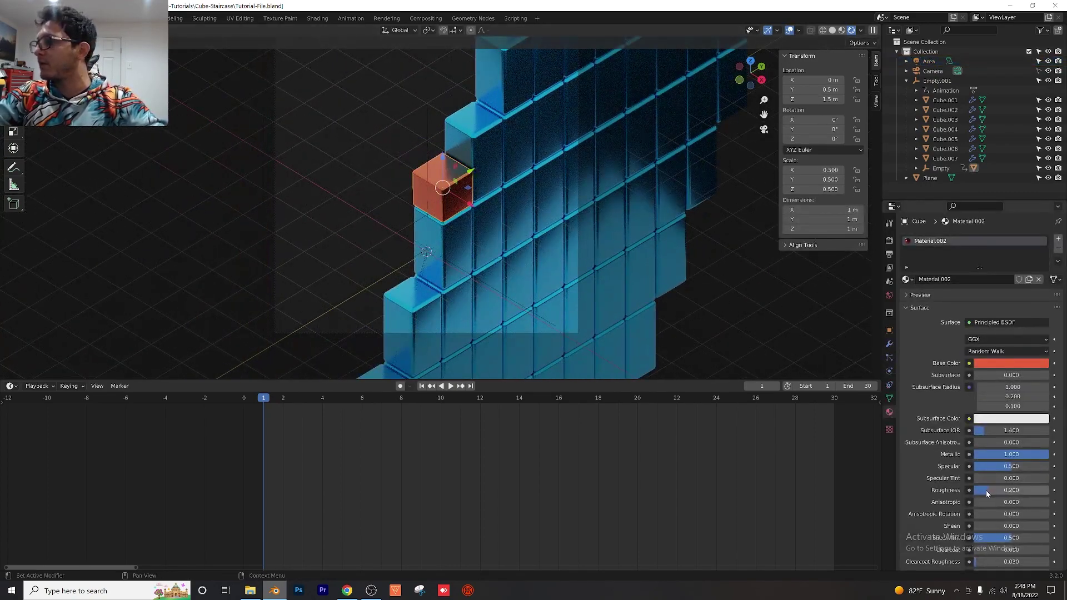
left_click_drag(986, 490, 995, 490)
- Enlarge the 3D viewport by shrinking the timeline and play back the animation in rendered shading
mouse_move(525, 268)
middle_mouse_down("shift")
mouse_move(523, 286)
mouse_move(519, 250)
middle_mouse_up("shift")
scroll(516, 268, "up", 1)
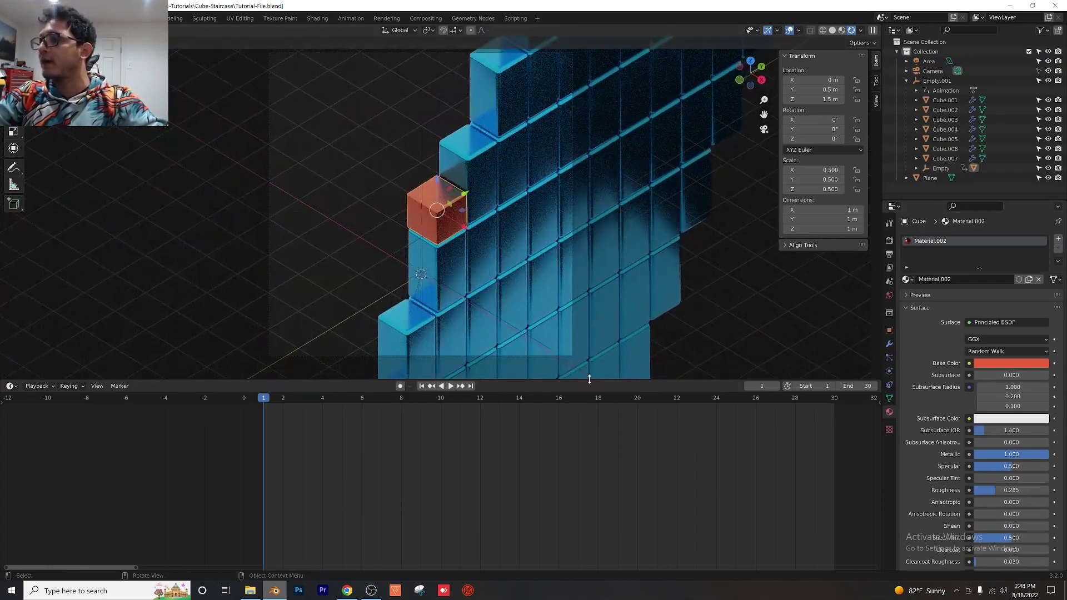
left_click_drag(589, 379, 589, 531)
key("space")
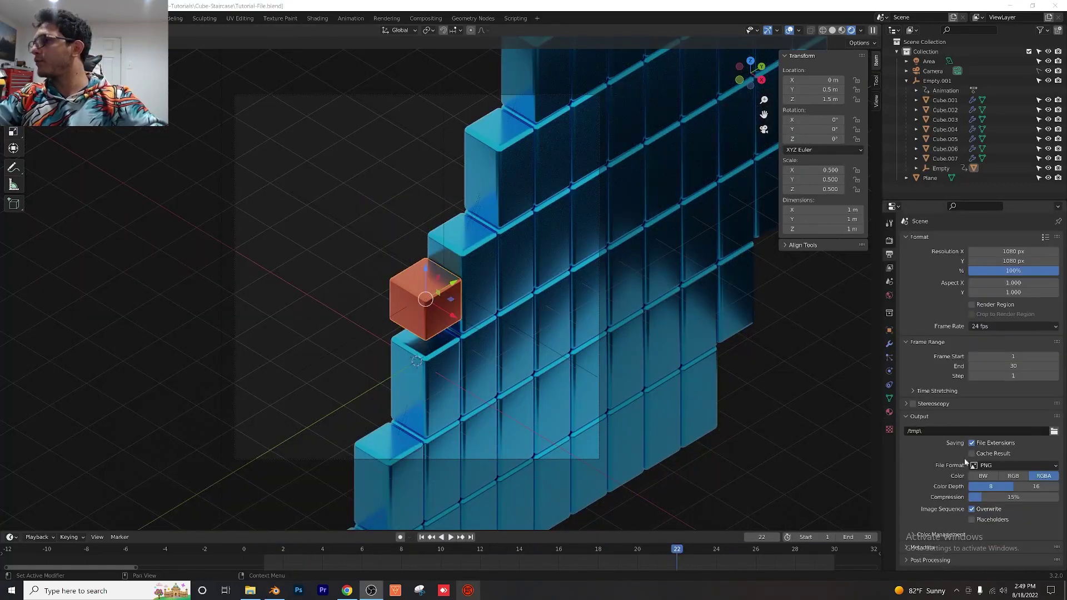
- Set the render output to a file named tutorial on the Desktop with the FFmpeg Video file format
left_click(1053, 432)
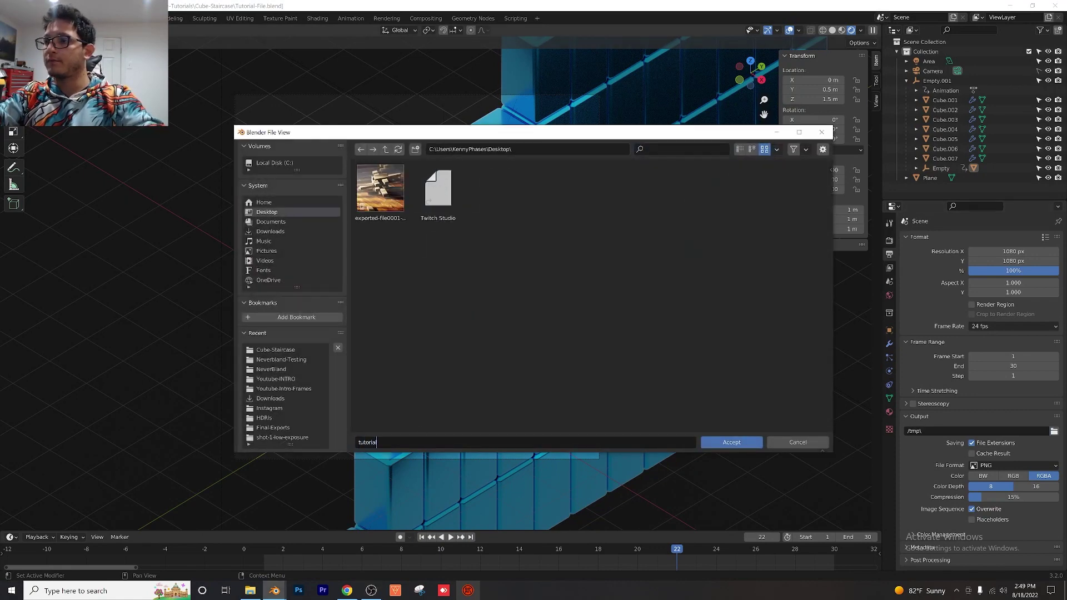
left_click(732, 443)
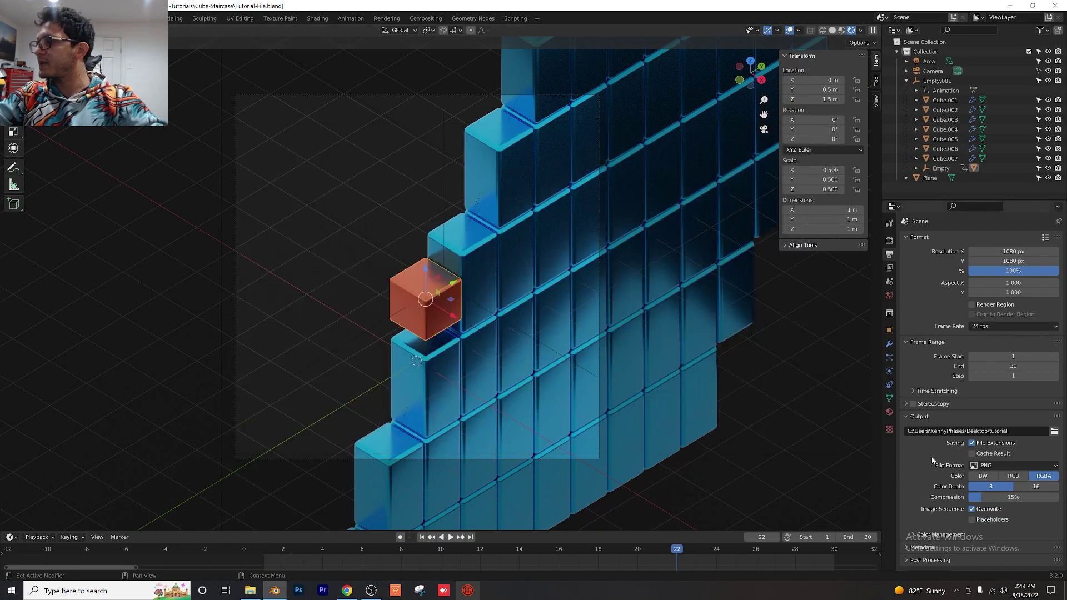
left_click(1000, 465)
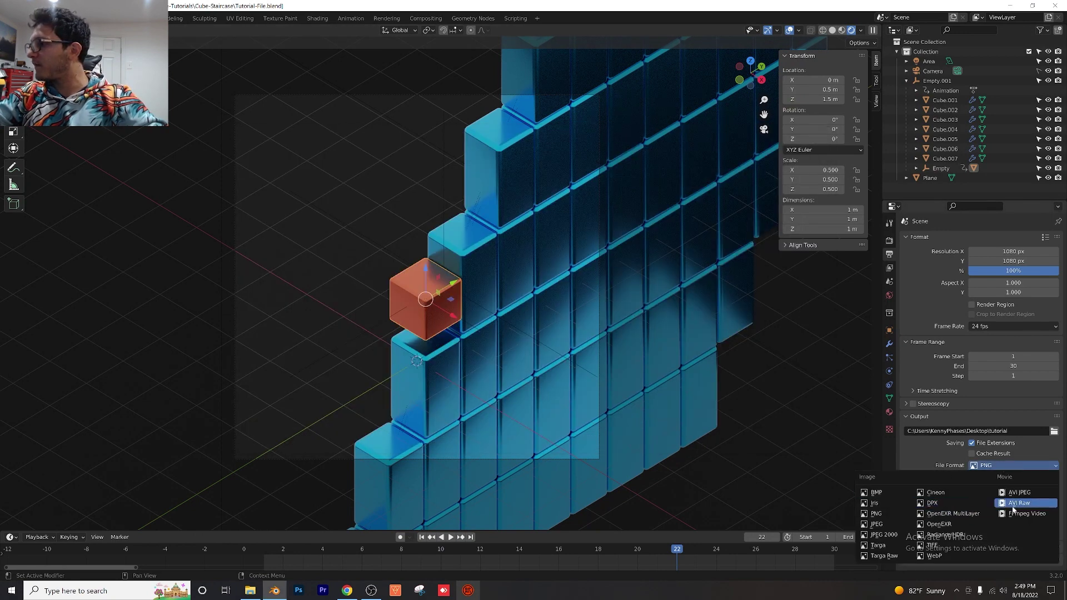
left_click(1041, 514)
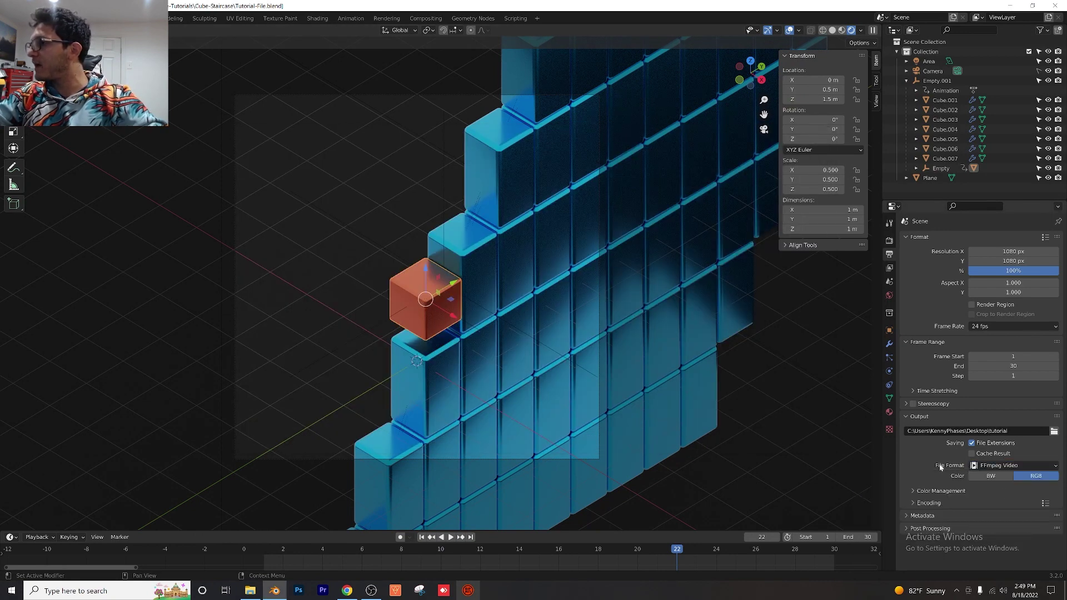
- Set the video encoding container to MPEG-4 and start rendering the animation
left_click(949, 501)
scroll(973, 479, "down", 3)
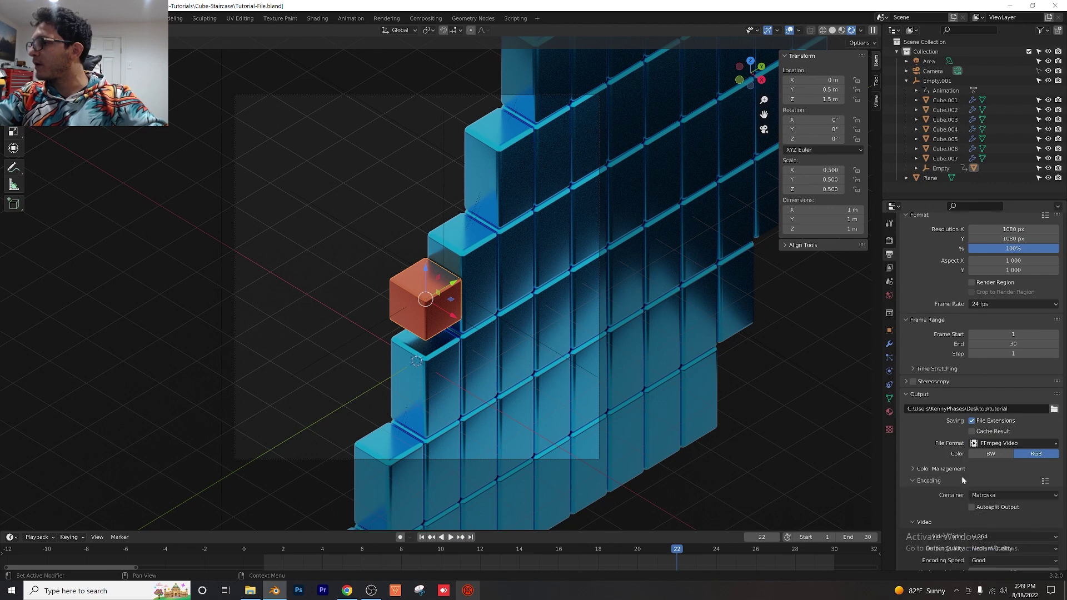
left_click(1005, 454)
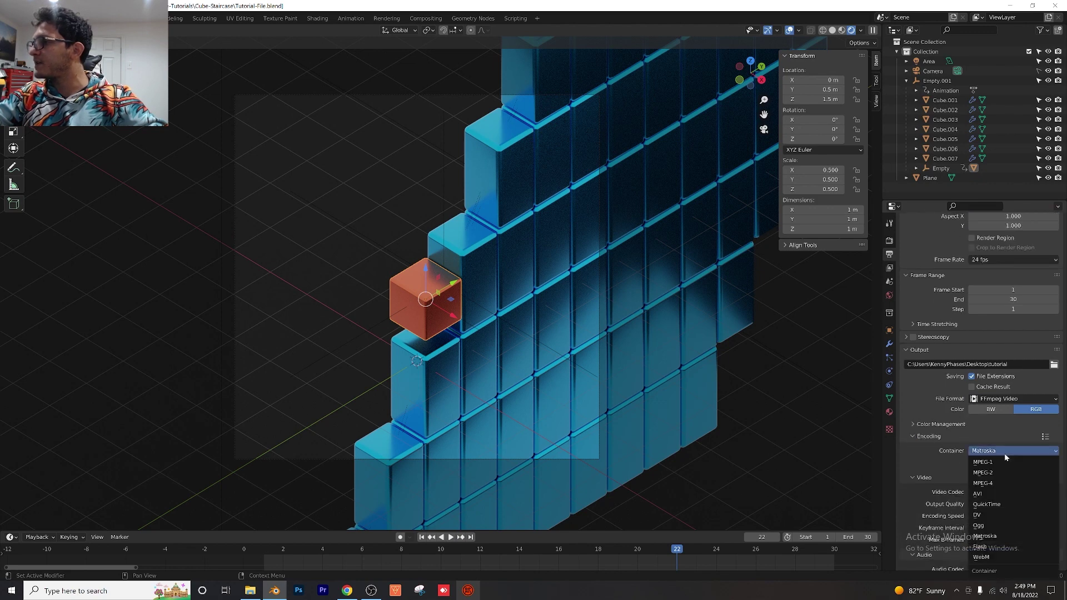
left_click(1004, 483)
scroll(947, 464, "down", 2)
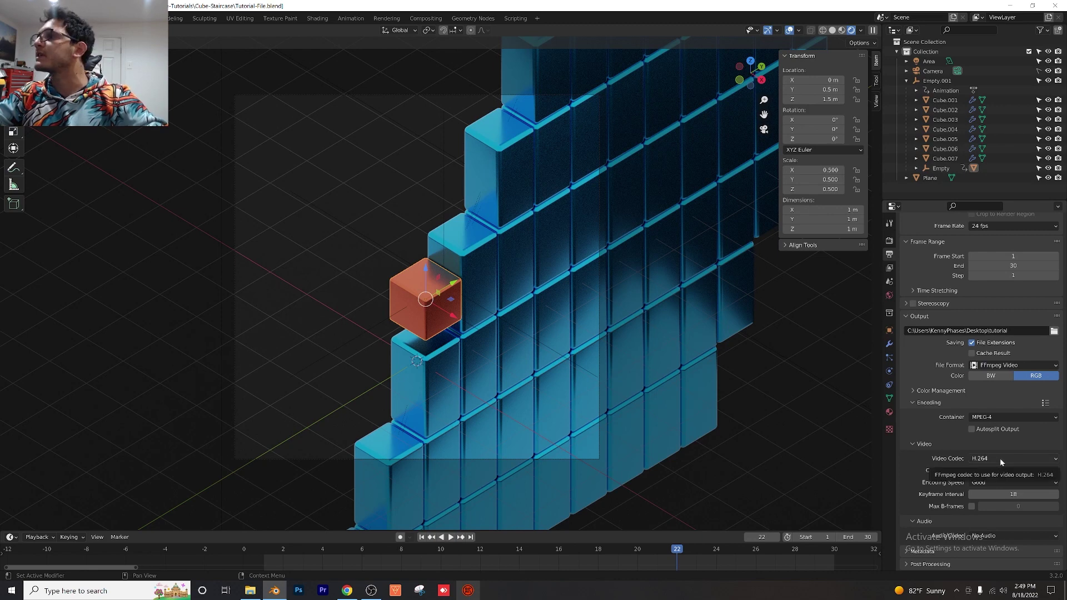
scroll(966, 384, "up", 5)
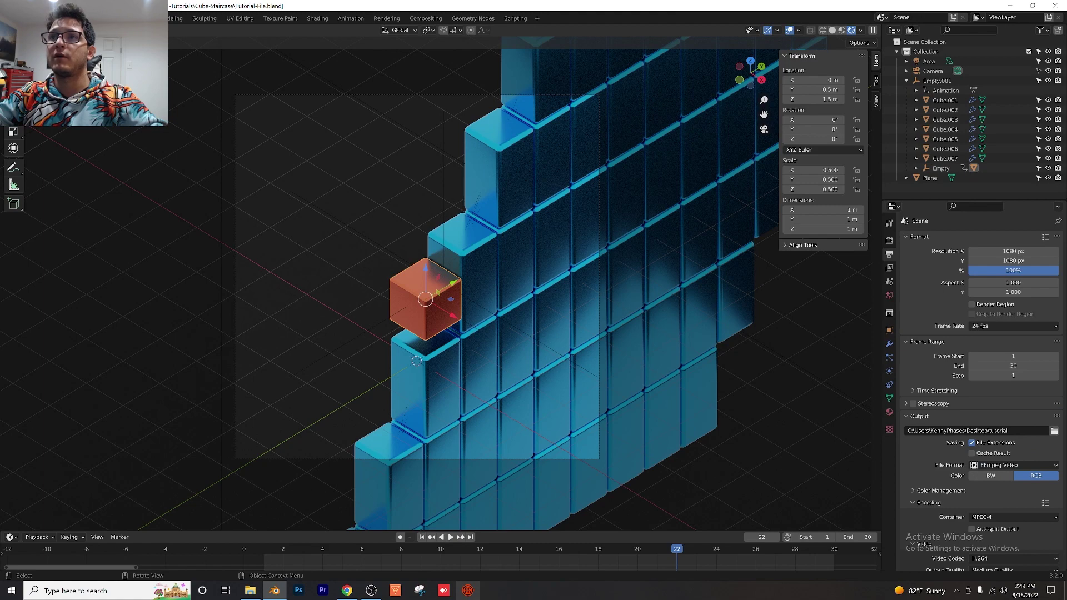
key("ctrl+F12")
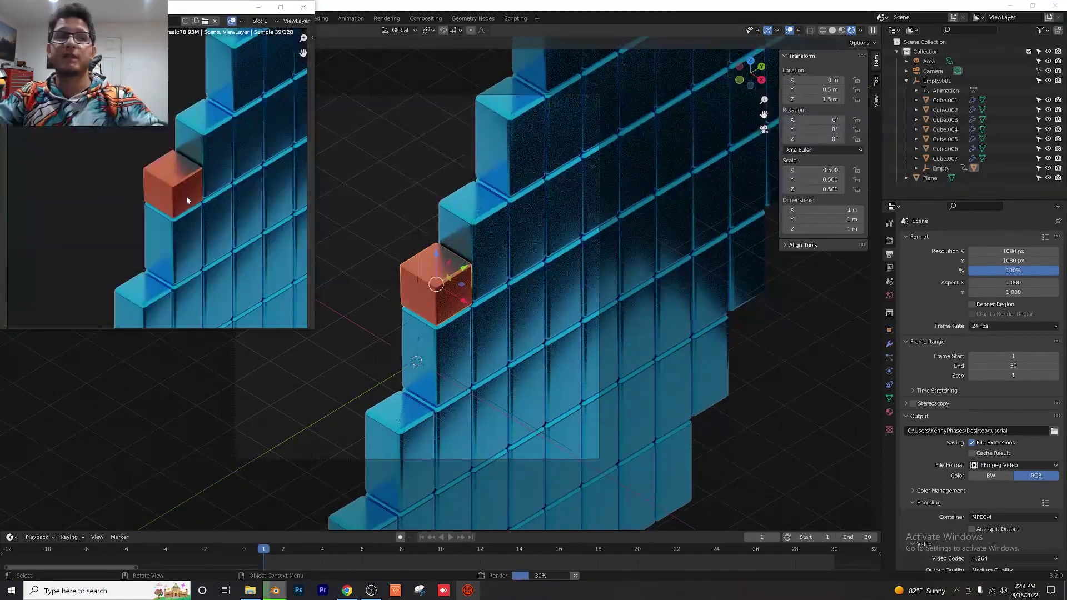